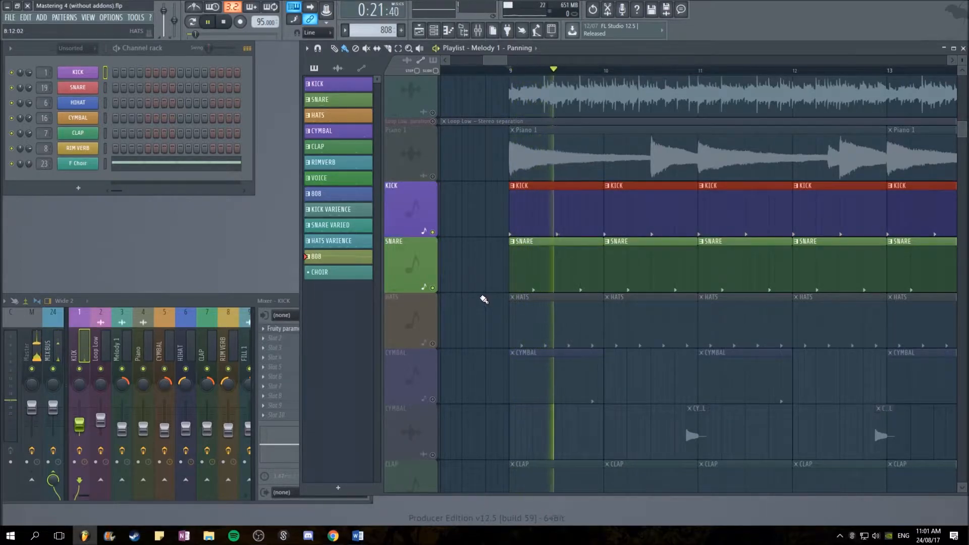
- Stop playback, unmute the HATS track and play the kick, snare and hats together from bar 9
{"action": "scroll", "coordinate": [454, 343], "scroll_direction": "down", "scroll_amount": 1}
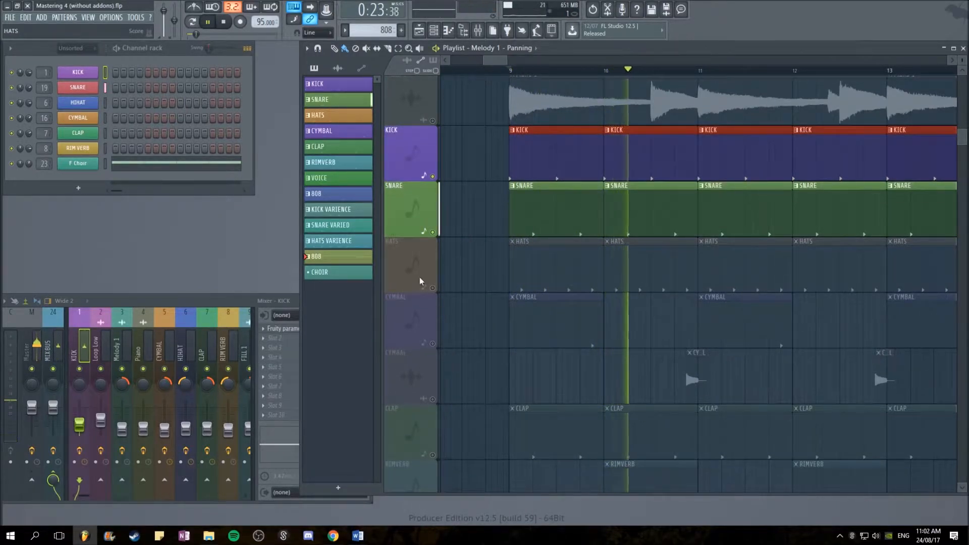
{"action": "key", "text": "space"}
{"action": "scroll", "coordinate": [480, 227], "scroll_direction": "up", "scroll_amount": 1}
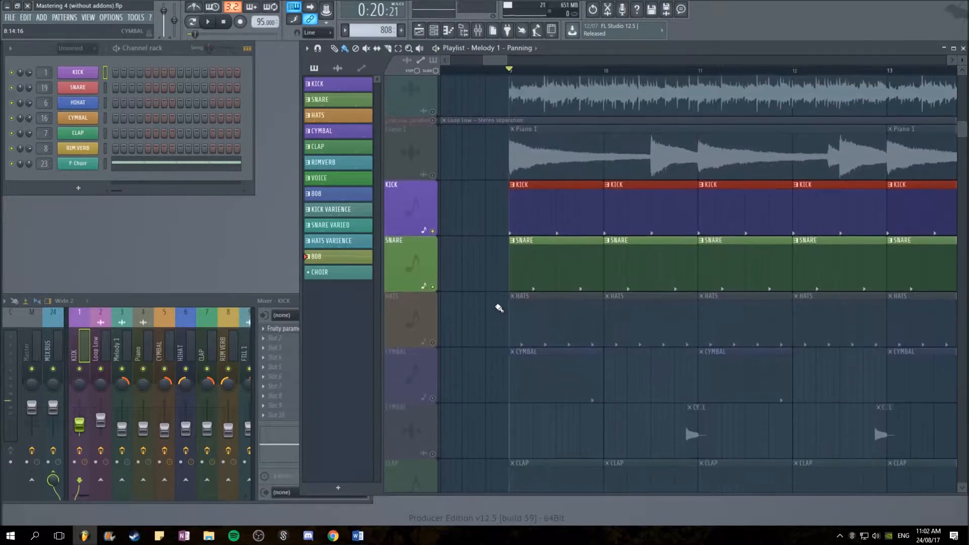
{"action": "scroll", "coordinate": [474, 329], "scroll_direction": "down", "scroll_amount": 2, "text": "ctrl"}
{"action": "scroll", "coordinate": [616, 324], "scroll_direction": "up", "scroll_amount": 5}
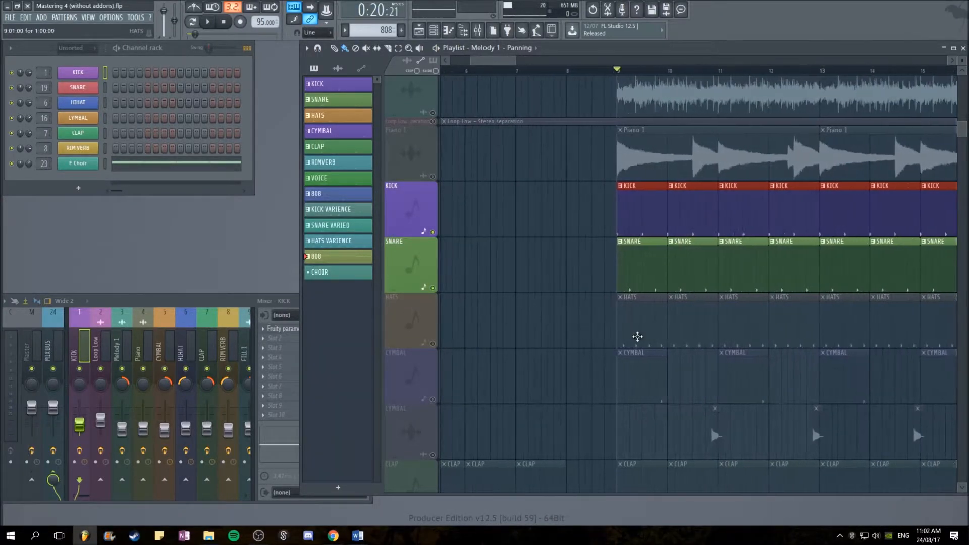
{"action": "scroll", "coordinate": [435, 303], "scroll_direction": "down", "scroll_amount": 4}
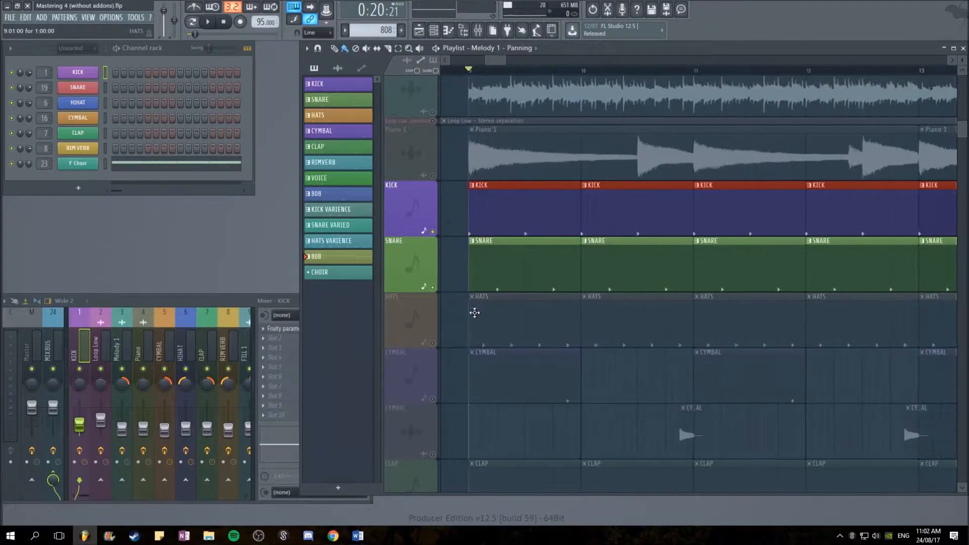
{"action": "left_click", "coordinate": [433, 343]}
{"action": "key", "text": "space"}
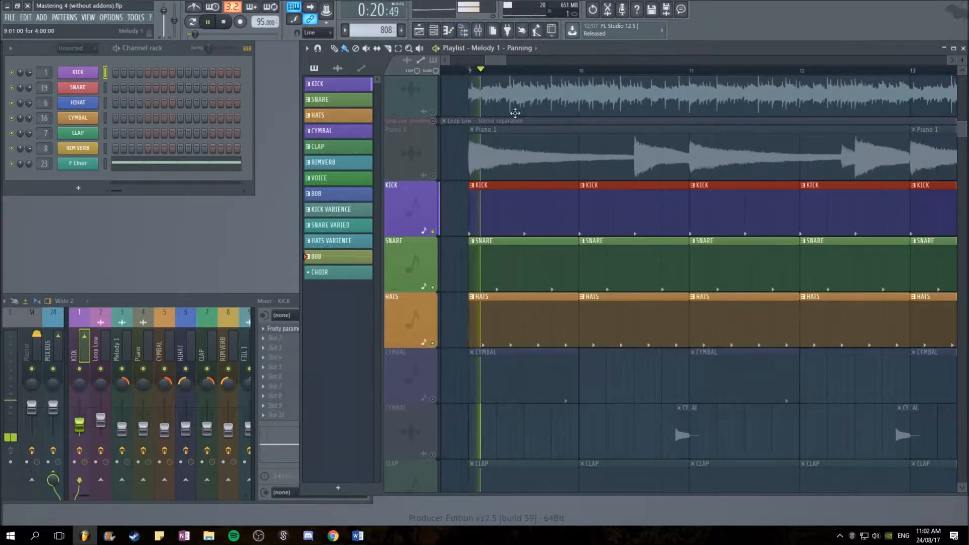
- Stop playback, unmute the CYMBAL pattern track below HATS and replay the drums from bar 9
{"action": "scroll", "coordinate": [585, 340], "scroll_direction": "down", "scroll_amount": 2}
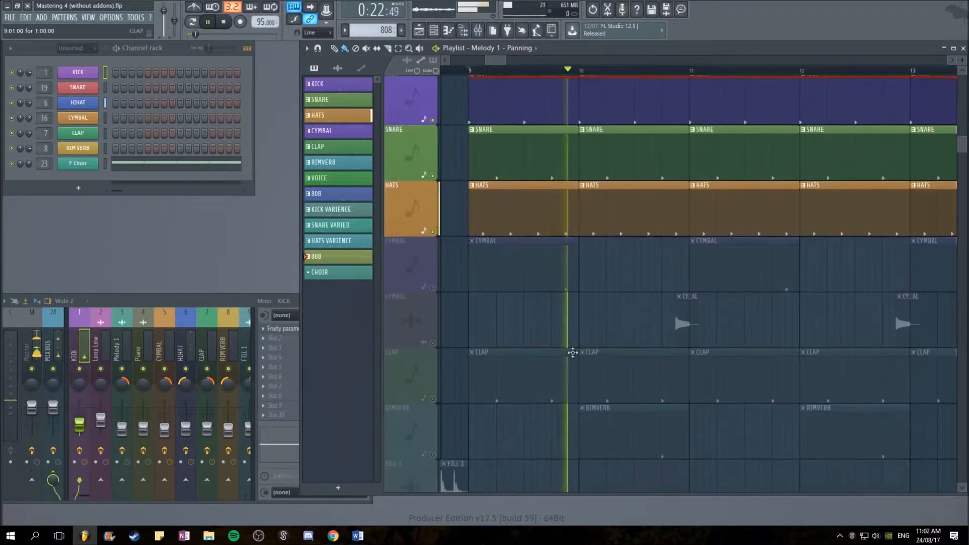
{"action": "scroll", "coordinate": [556, 268], "scroll_direction": "down", "scroll_amount": 2}
{"action": "scroll", "coordinate": [696, 263], "scroll_direction": "up", "scroll_amount": 4}
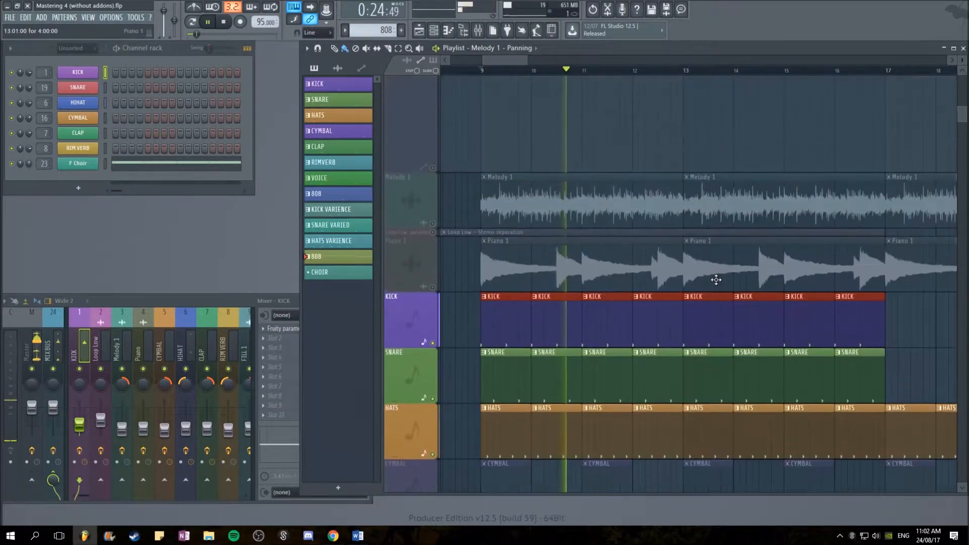
{"action": "scroll", "coordinate": [697, 264], "scroll_direction": "down", "scroll_amount": 6}
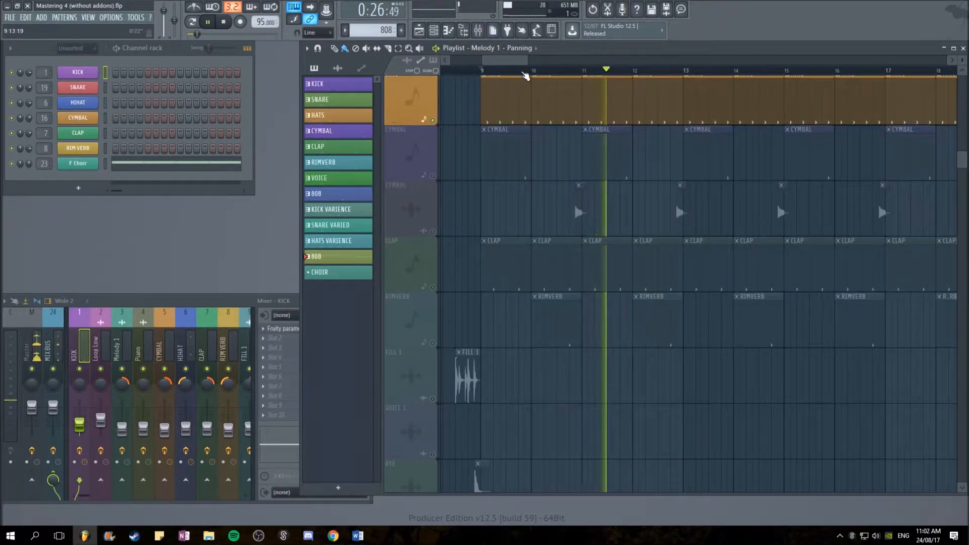
{"action": "left_click_drag", "start_coordinate": [528, 66], "coordinate": [572, 67]}
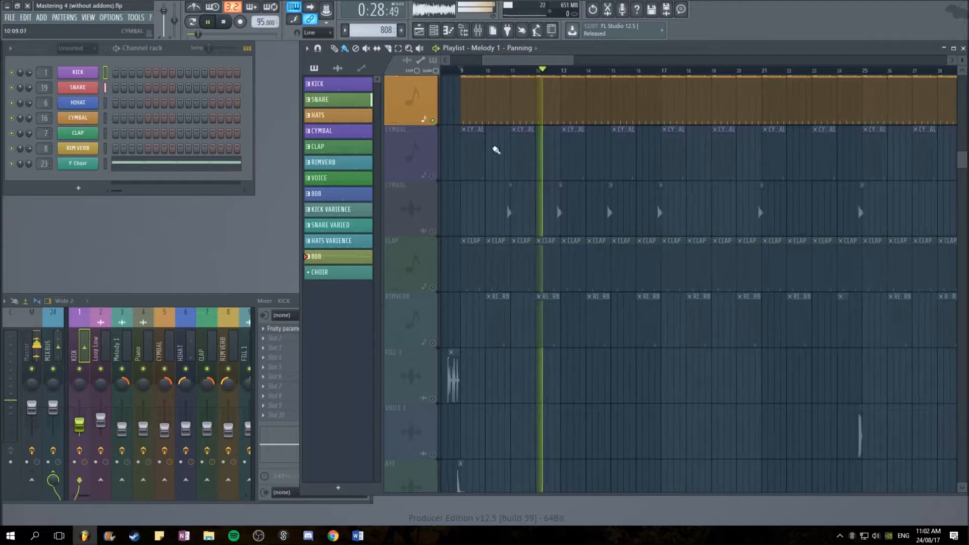
{"action": "key", "text": "space"}
{"action": "left_click", "coordinate": [432, 177]}
{"action": "key", "text": "space"}
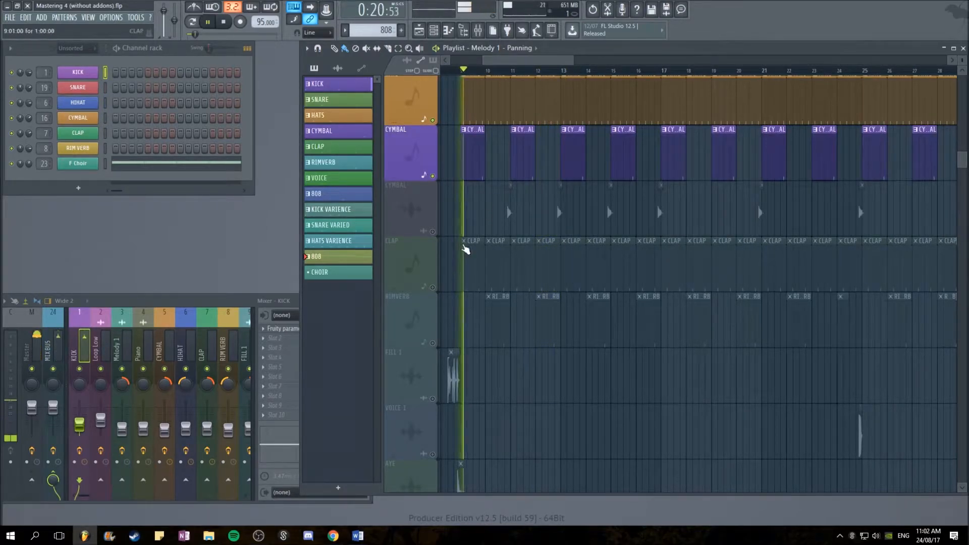
- Unmute the CYMBAL audio clip track, listen to its hits around bar 13 with the other drums and stop playback
{"action": "scroll", "coordinate": [510, 195], "scroll_direction": "up", "scroll_amount": 4, "text": "ctrl"}
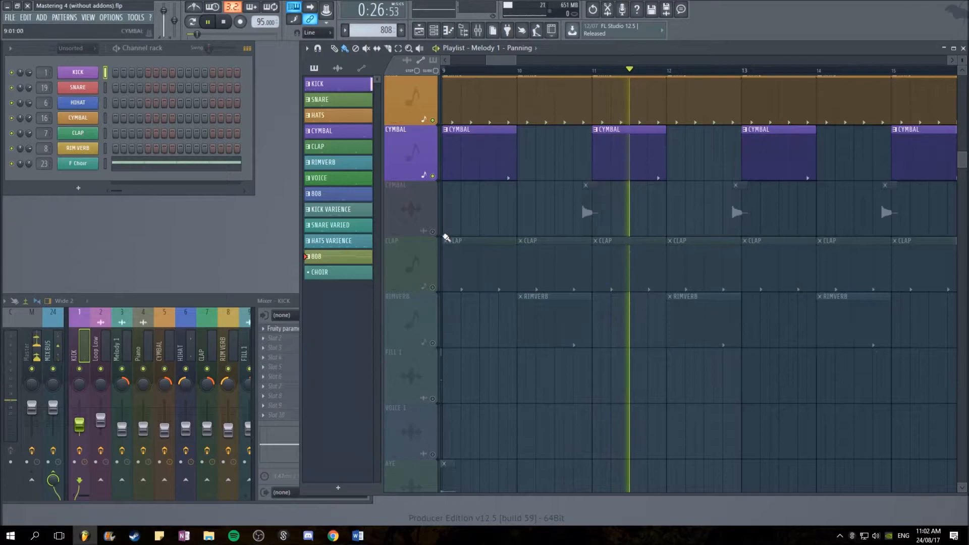
{"action": "left_click", "coordinate": [432, 232]}
{"action": "scroll", "coordinate": [783, 229], "scroll_direction": "up", "scroll_amount": 5}
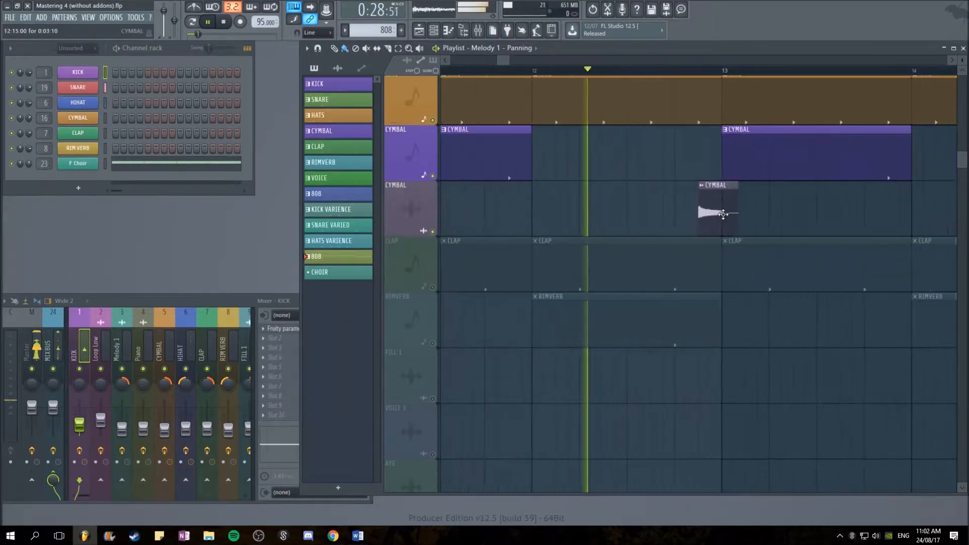
{"action": "scroll", "coordinate": [749, 202], "scroll_direction": "down", "scroll_amount": 5}
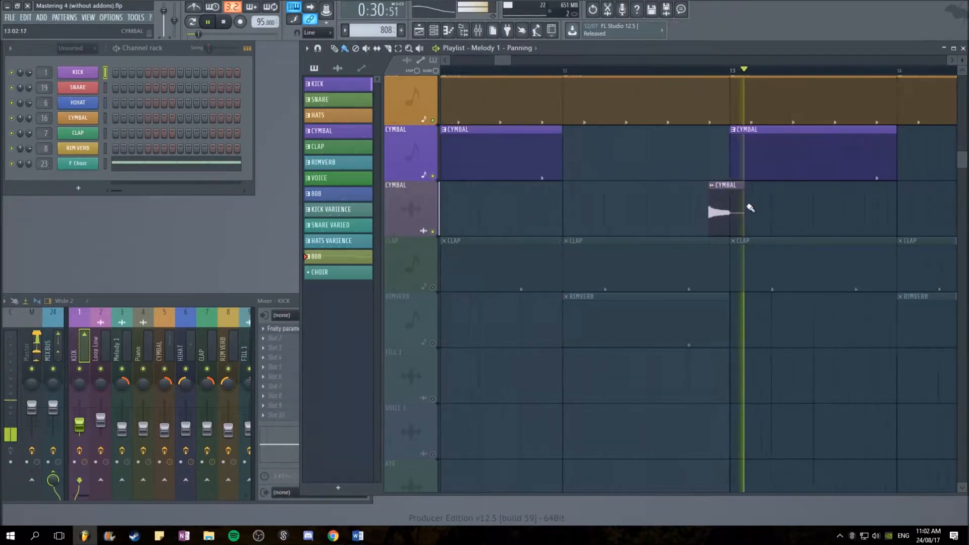
{"action": "scroll", "coordinate": [776, 199], "scroll_direction": "up", "scroll_amount": 1}
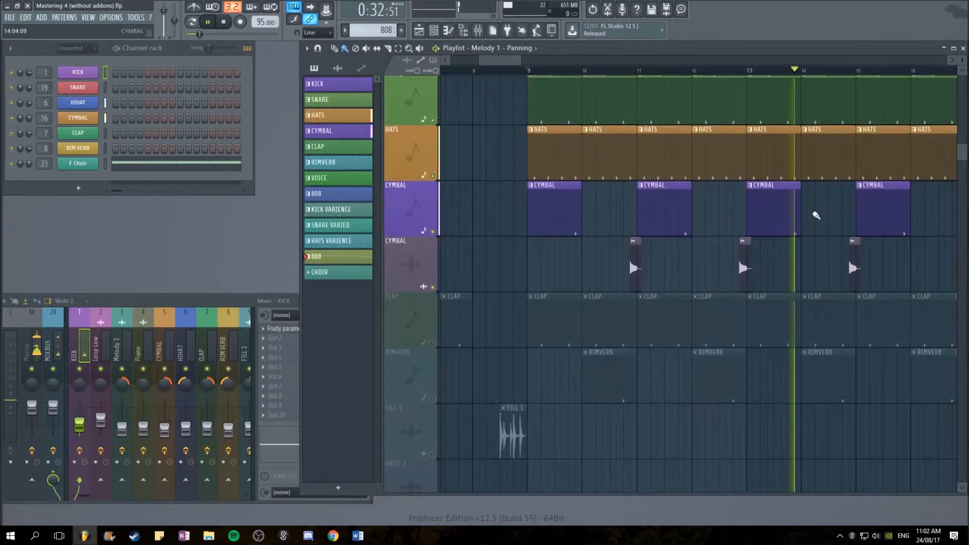
{"action": "left_click_drag", "start_coordinate": [815, 211], "coordinate": [597, 306]}
{"action": "scroll", "coordinate": [601, 306], "scroll_direction": "down", "scroll_amount": 3}
{"action": "scroll", "coordinate": [670, 283], "scroll_direction": "down", "scroll_amount": 2}
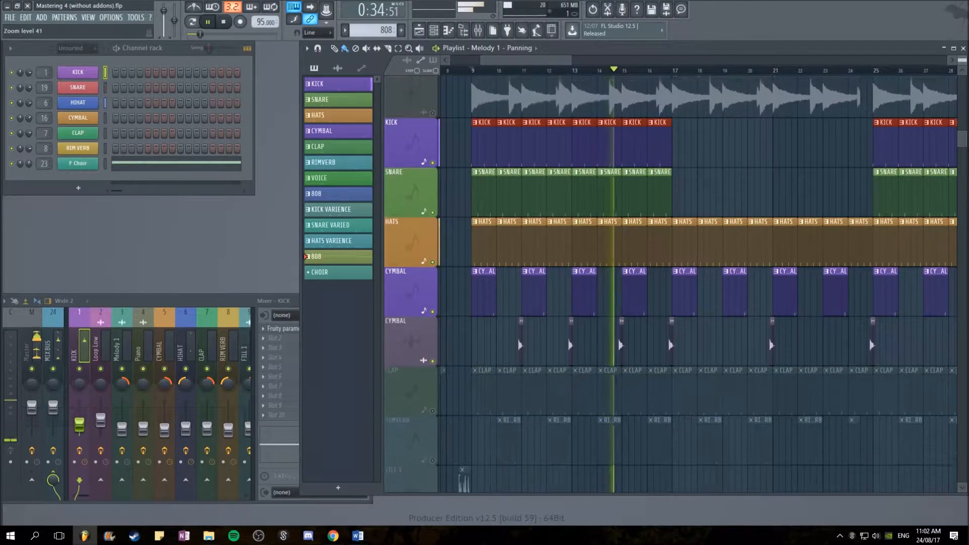
{"action": "key", "text": "space"}
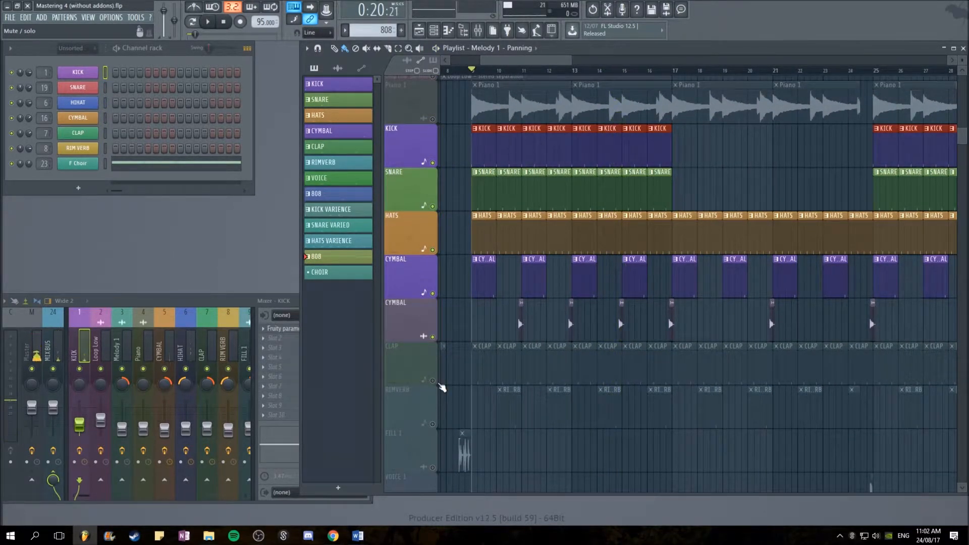
- Unmute the CLAP track, play the layered drums from bar 9 and stop playback
{"action": "left_click", "coordinate": [435, 381]}
{"action": "scroll", "coordinate": [491, 345], "scroll_direction": "down", "scroll_amount": 4}
{"action": "scroll", "coordinate": [439, 171], "scroll_direction": "up", "scroll_amount": 2}
{"action": "scroll", "coordinate": [505, 158], "scroll_direction": "up", "scroll_amount": 7}
{"action": "scroll", "coordinate": [533, 303], "scroll_direction": "up", "scroll_amount": 2}
{"action": "scroll", "coordinate": [500, 298], "scroll_direction": "down", "scroll_amount": 5}
{"action": "scroll", "coordinate": [506, 251], "scroll_direction": "up", "scroll_amount": 2}
{"action": "scroll", "coordinate": [525, 227], "scroll_direction": "up", "scroll_amount": 3}
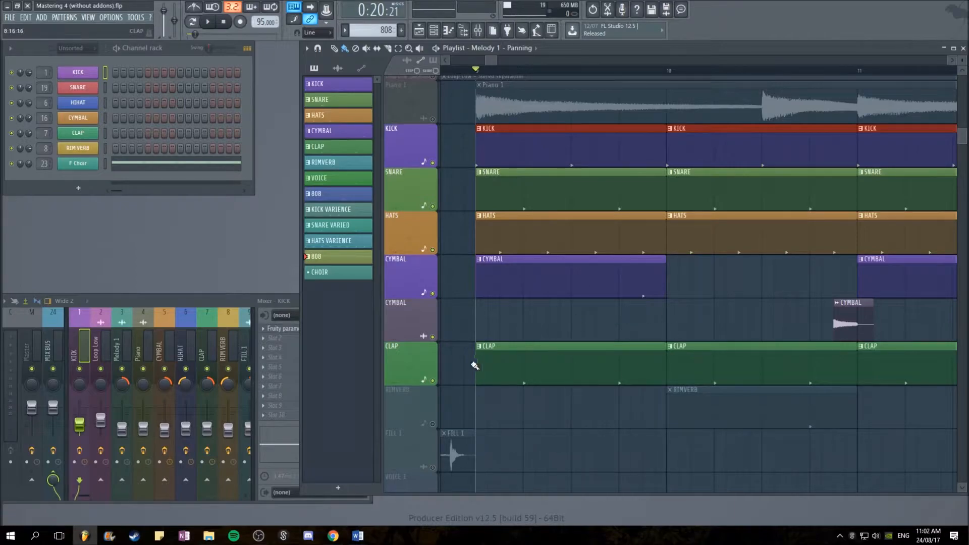
{"action": "scroll", "coordinate": [497, 83], "scroll_direction": "down", "scroll_amount": 2}
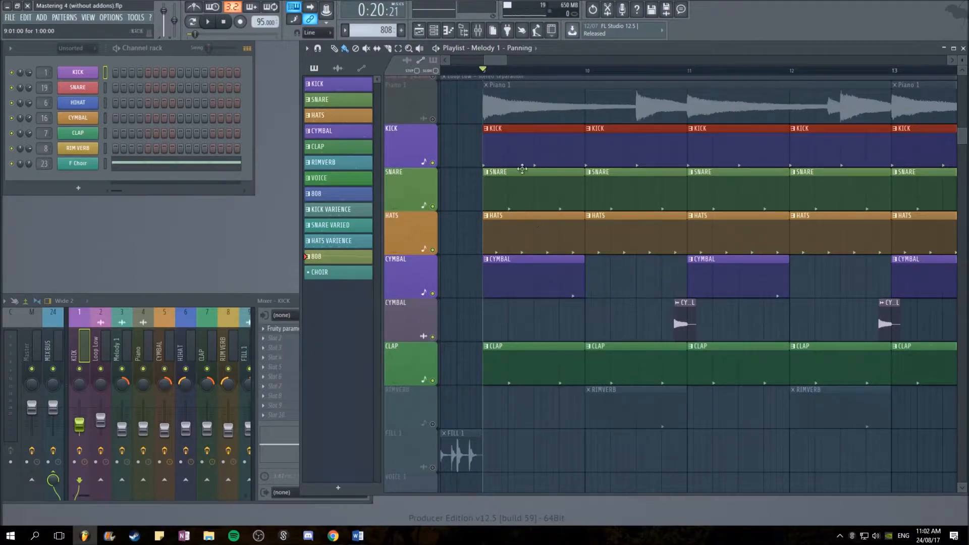
{"action": "scroll", "coordinate": [644, 322], "scroll_direction": "down", "scroll_amount": 2}
{"action": "key", "text": "space"}
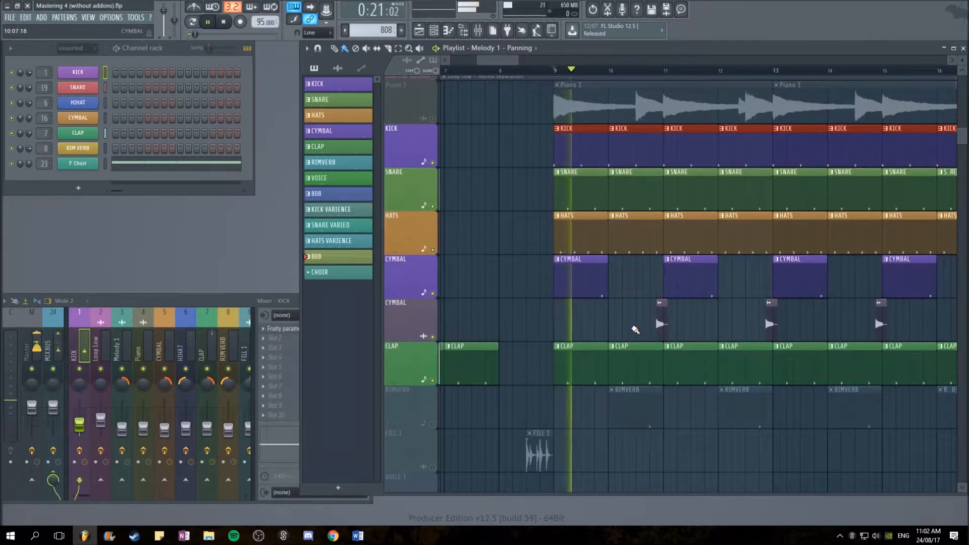
{"action": "key", "text": "space"}
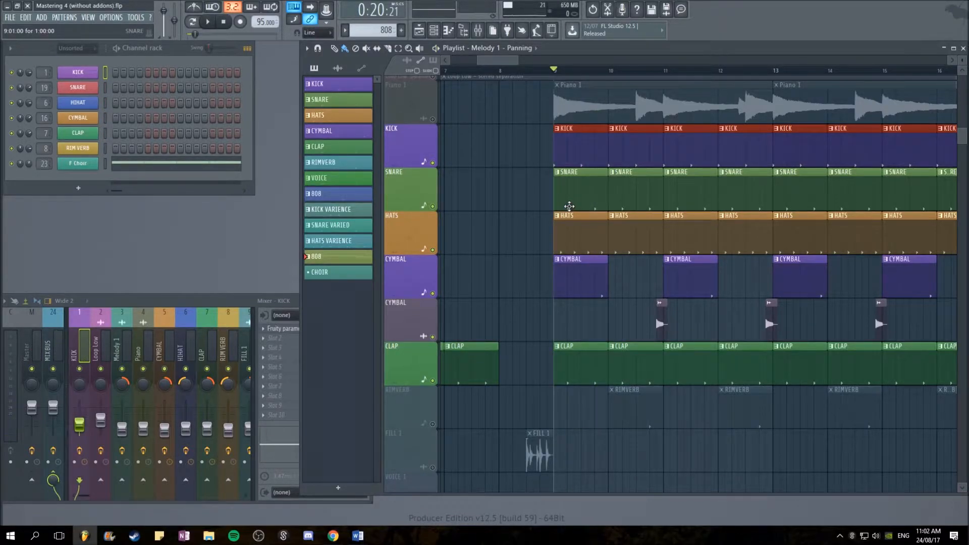
- Play the drums from bar 9, unmute the RIMVERB track while they play and stop playback
{"action": "scroll", "coordinate": [561, 142], "scroll_direction": "down", "scroll_amount": 3}
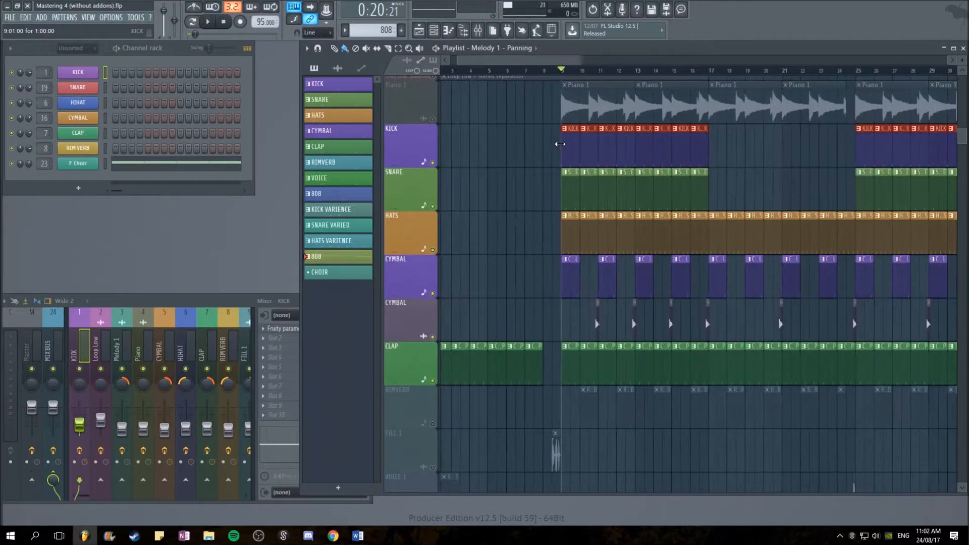
{"action": "scroll", "coordinate": [645, 219], "scroll_direction": "up", "scroll_amount": 3}
{"action": "left_click_drag", "start_coordinate": [569, 175], "coordinate": [640, 172]}
{"action": "key", "text": "space"}
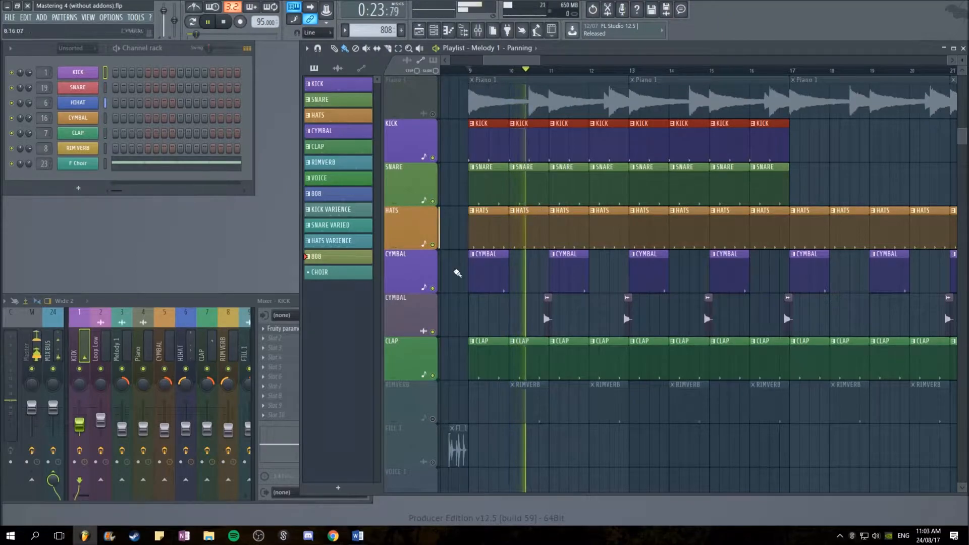
{"action": "left_click", "coordinate": [432, 419]}
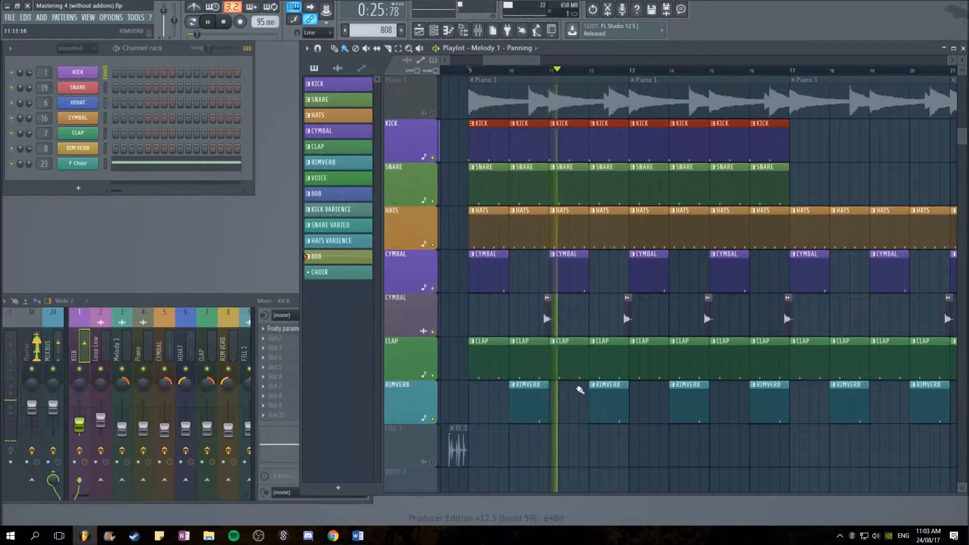
{"action": "scroll", "coordinate": [688, 465], "scroll_direction": "down", "scroll_amount": 2}
{"action": "scroll", "coordinate": [664, 429], "scroll_direction": "up", "scroll_amount": 3}
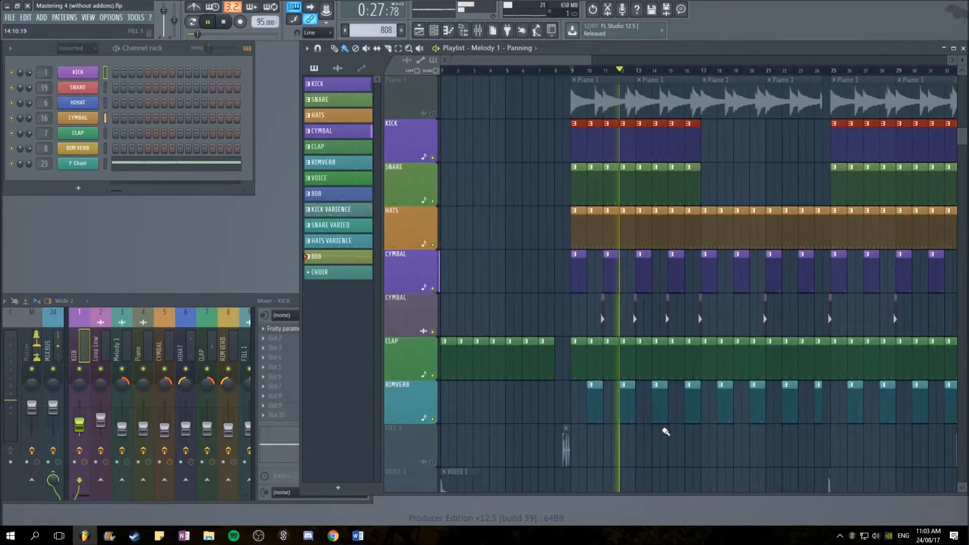
{"action": "key", "text": "space"}
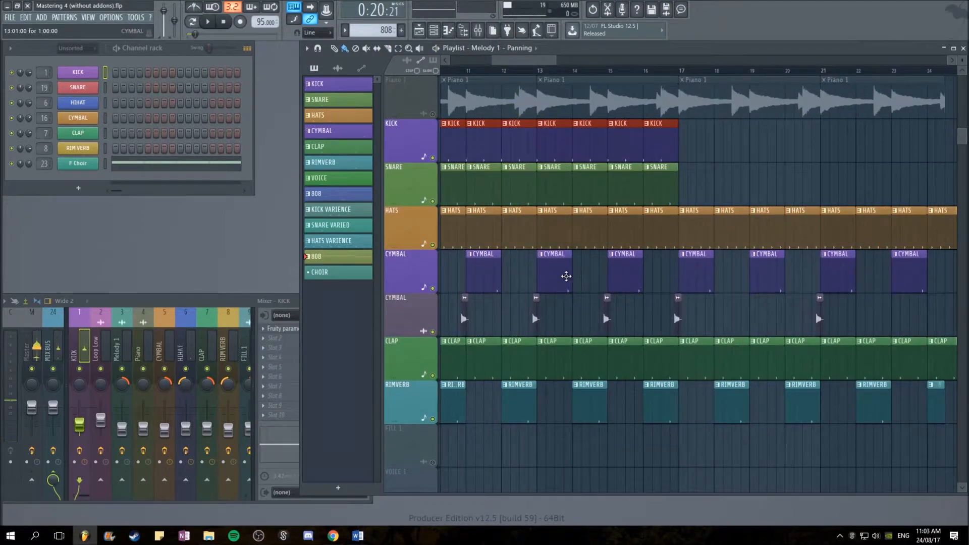
- Examine the whole playlist arrangement, from the Loop Low and melody tracks down to the drums, for a main loop around bar 9
{"action": "scroll", "coordinate": [548, 152], "scroll_direction": "down", "scroll_amount": 5}
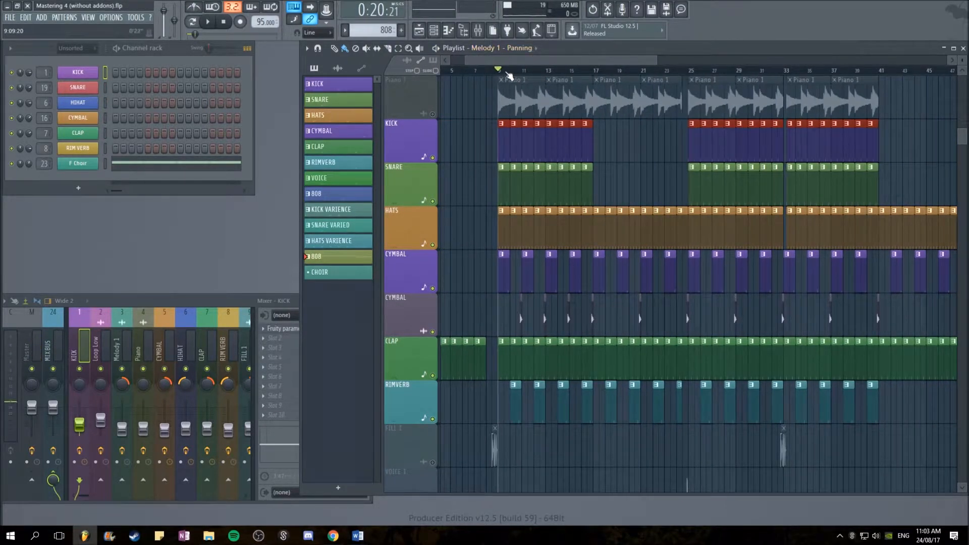
{"action": "scroll", "coordinate": [503, 176], "scroll_direction": "up", "scroll_amount": 6}
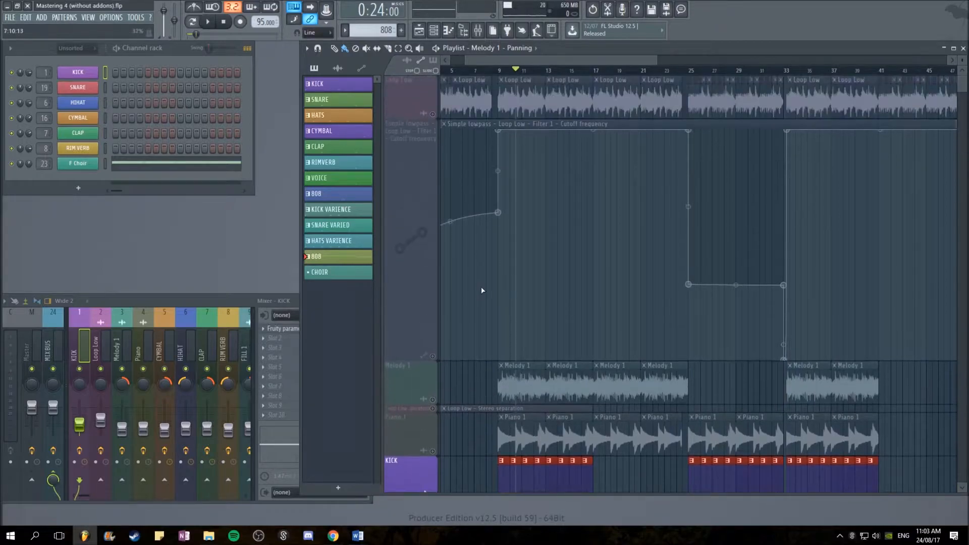
{"action": "scroll", "coordinate": [520, 378], "scroll_direction": "down", "scroll_amount": 3}
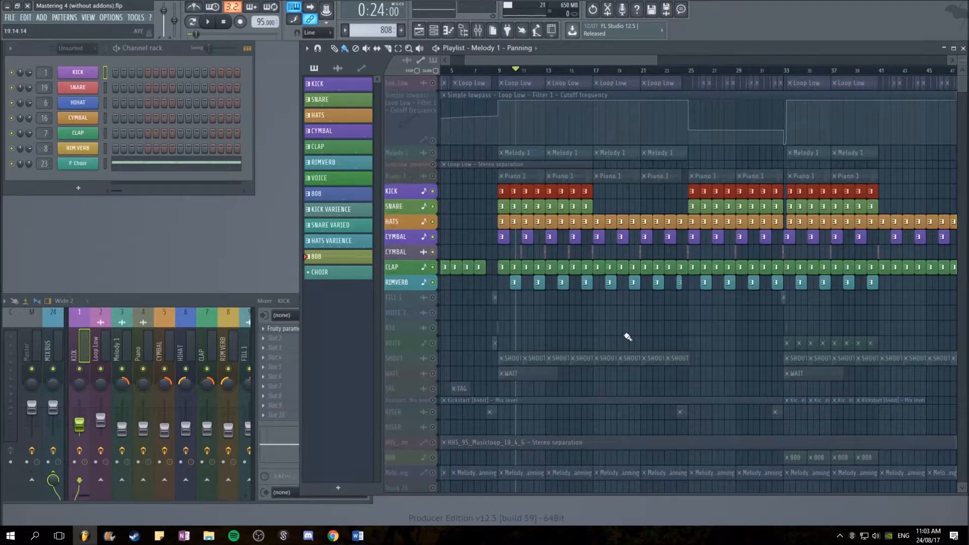
{"action": "scroll", "coordinate": [585, 333], "scroll_direction": "up", "scroll_amount": 2}
{"action": "scroll", "coordinate": [523, 325], "scroll_direction": "up", "scroll_amount": 2}
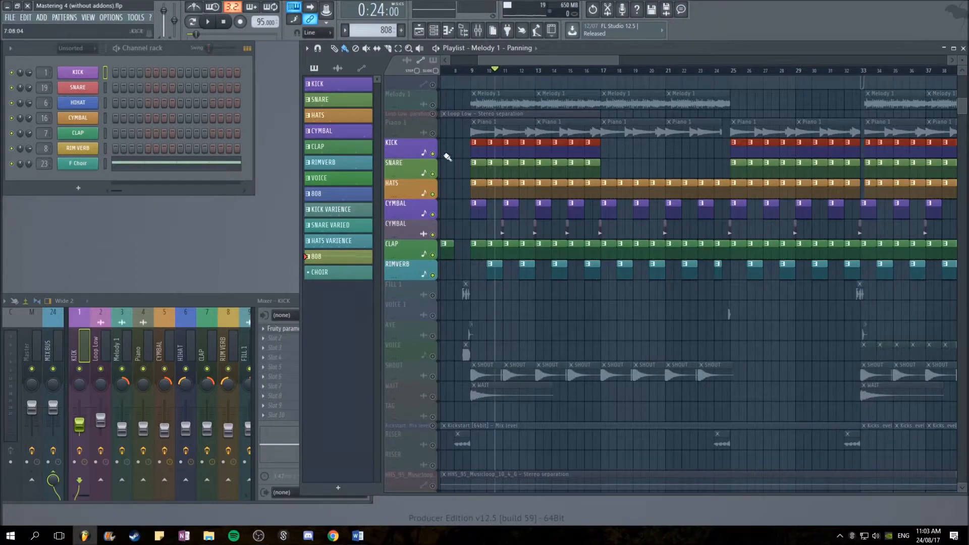
{"action": "scroll", "coordinate": [452, 236], "scroll_direction": "up", "scroll_amount": 4}
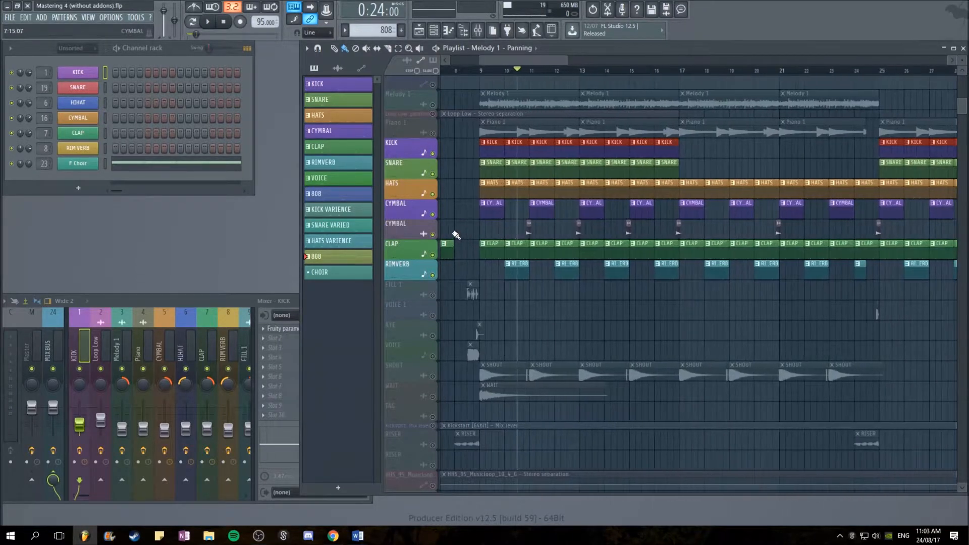
{"action": "scroll", "coordinate": [727, 258], "scroll_direction": "down", "scroll_amount": 5}
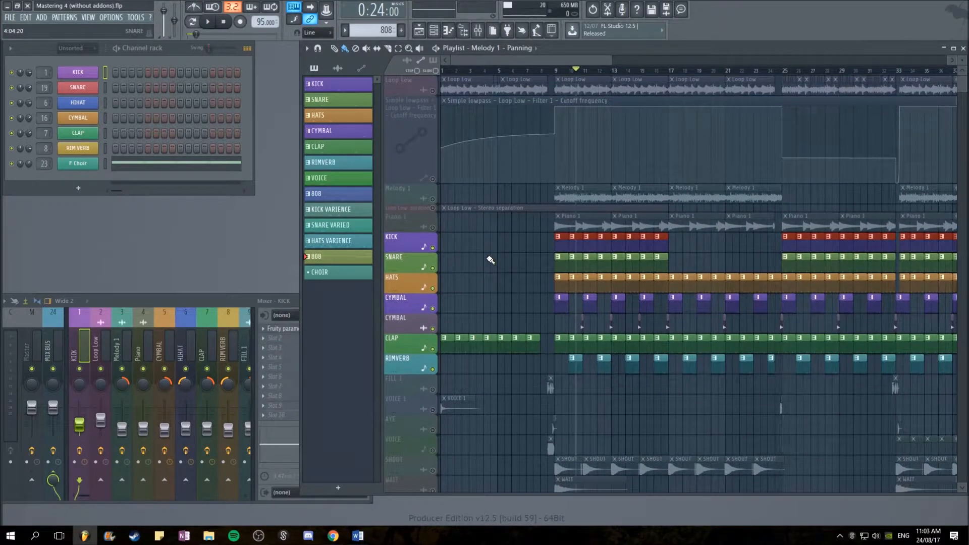
{"action": "scroll", "coordinate": [498, 228], "scroll_direction": "down", "scroll_amount": 5}
{"action": "scroll", "coordinate": [497, 222], "scroll_direction": "up", "scroll_amount": 5}
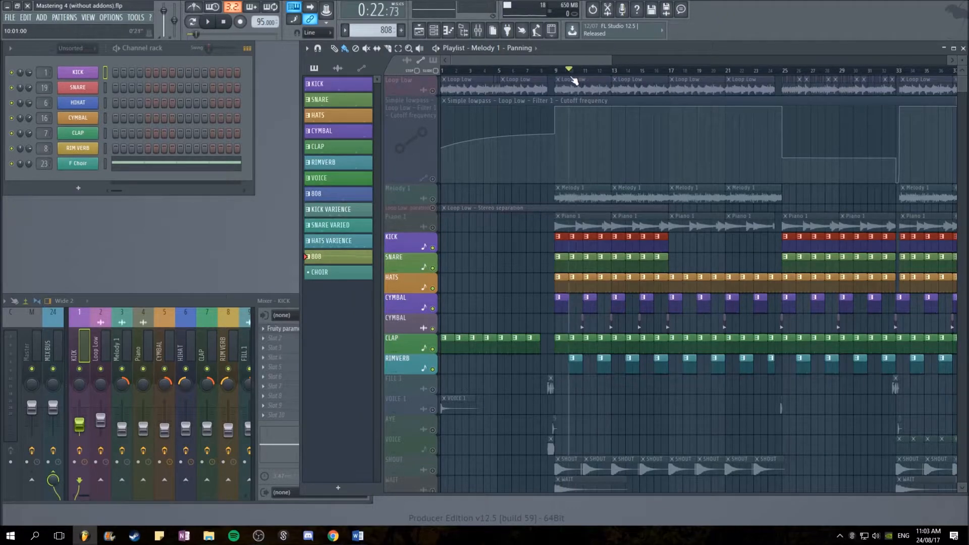
{"action": "scroll", "coordinate": [556, 126], "scroll_direction": "up", "scroll_amount": 3}
{"action": "scroll", "coordinate": [584, 216], "scroll_direction": "down", "scroll_amount": 5}
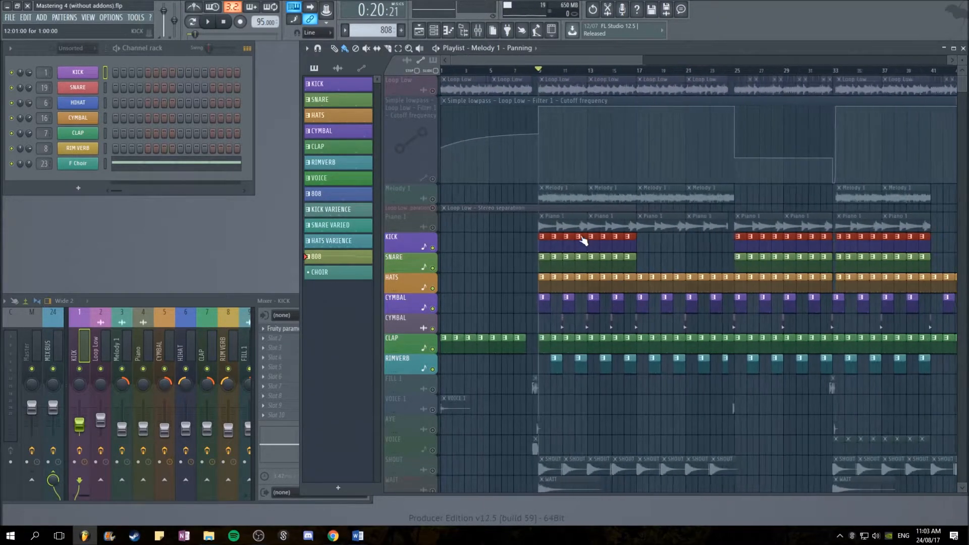
{"action": "scroll", "coordinate": [555, 151], "scroll_direction": "up", "scroll_amount": 4}
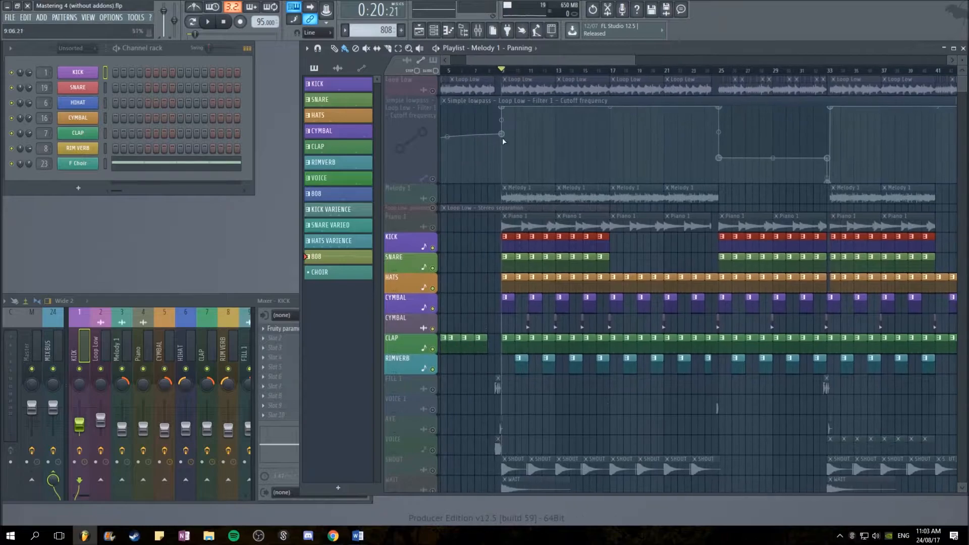
{"action": "scroll", "coordinate": [529, 110], "scroll_direction": "down", "scroll_amount": 3}
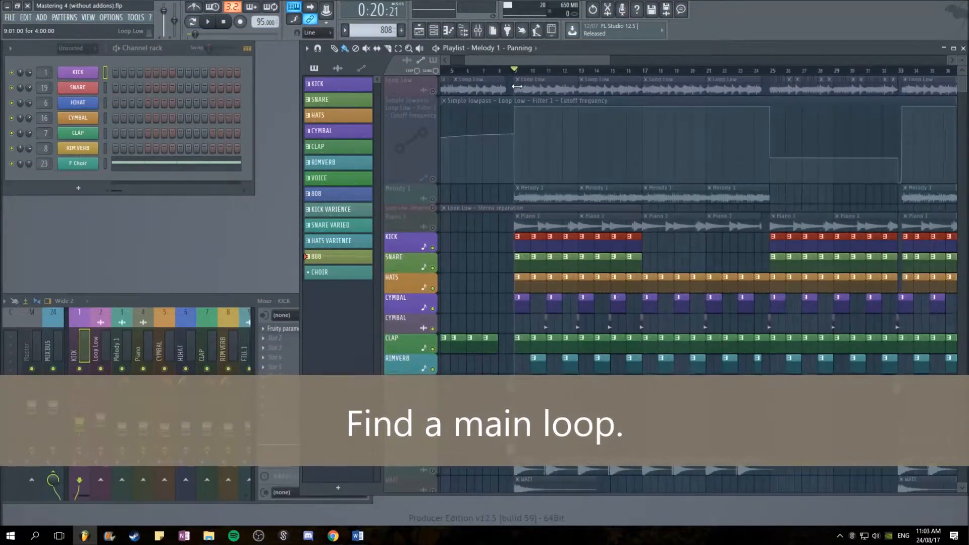
- Unmute the Loop Low track, leave Melody 1 and Piano 1 muted, and play it with the drums from bar 9
{"action": "left_click", "coordinate": [433, 91]}
{"action": "left_click", "coordinate": [433, 199]}
{"action": "left_click", "coordinate": [433, 227]}
{"action": "left_click", "coordinate": [432, 227]}
{"action": "left_click", "coordinate": [433, 198]}
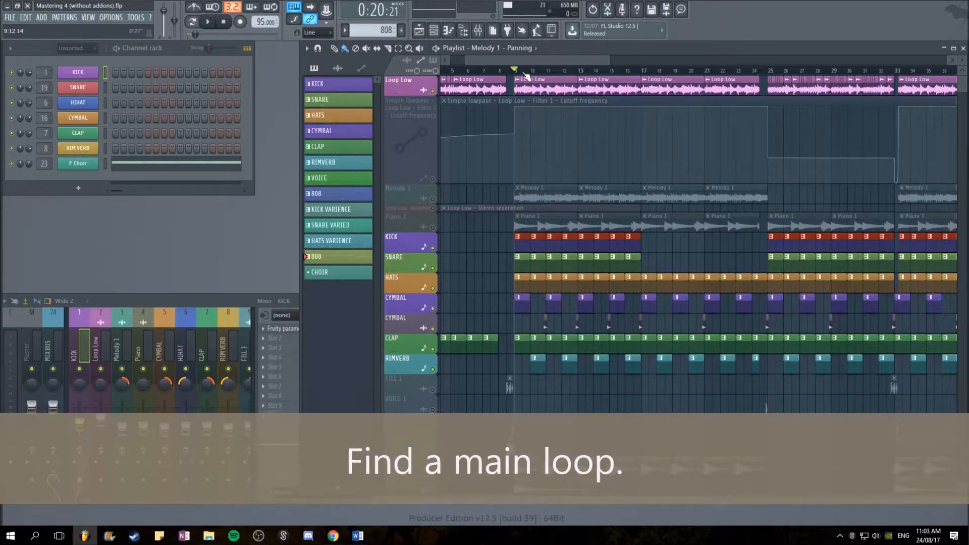
{"action": "scroll", "coordinate": [499, 77], "scroll_direction": "up", "scroll_amount": 3}
{"action": "key", "text": "space"}
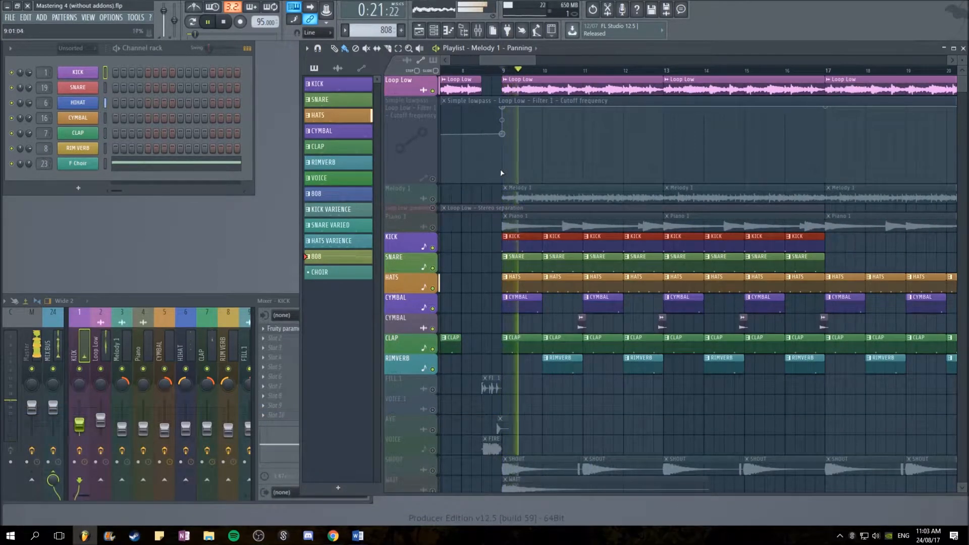
- Unmute the Loop Low filter cutoff automation track, mute the drum tracks from KICK to RIMVERB, and play the loop from bar 9
{"action": "scroll", "coordinate": [455, 223], "scroll_direction": "down", "scroll_amount": 3}
{"action": "scroll", "coordinate": [460, 250], "scroll_direction": "up", "scroll_amount": 1}
{"action": "left_click_drag", "start_coordinate": [465, 253], "coordinate": [557, 298]}
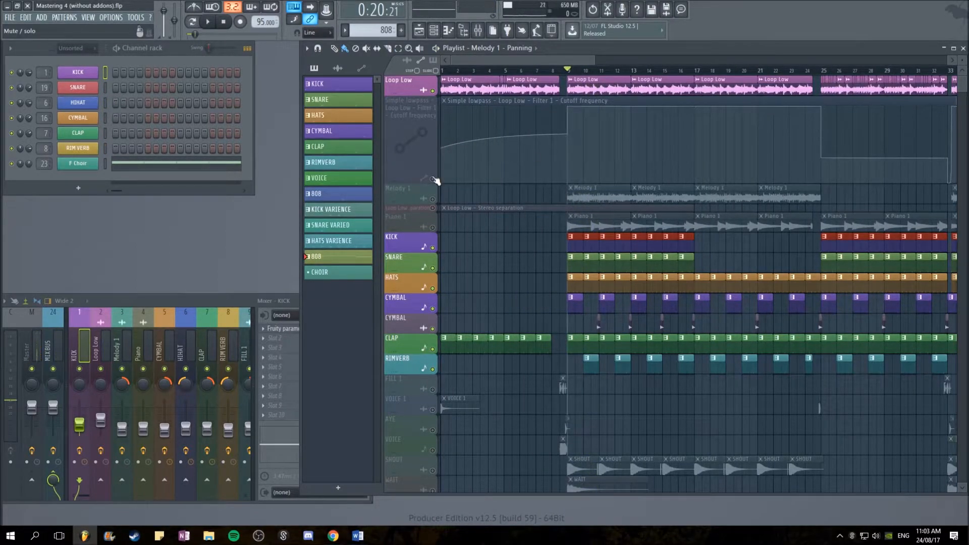
{"action": "left_click", "coordinate": [434, 179]}
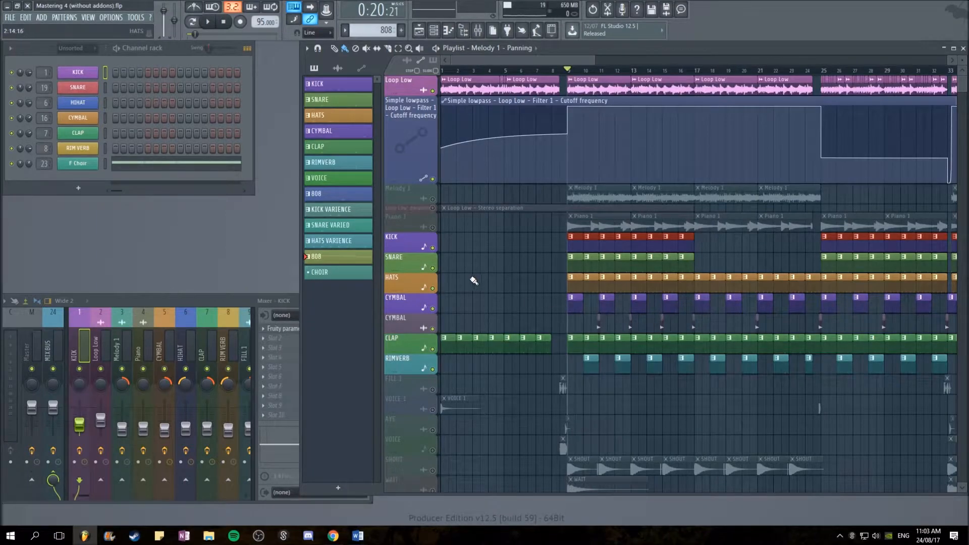
{"action": "left_click_drag", "start_coordinate": [433, 246], "coordinate": [439, 385]}
{"action": "scroll", "coordinate": [534, 257], "scroll_direction": "down", "scroll_amount": 3}
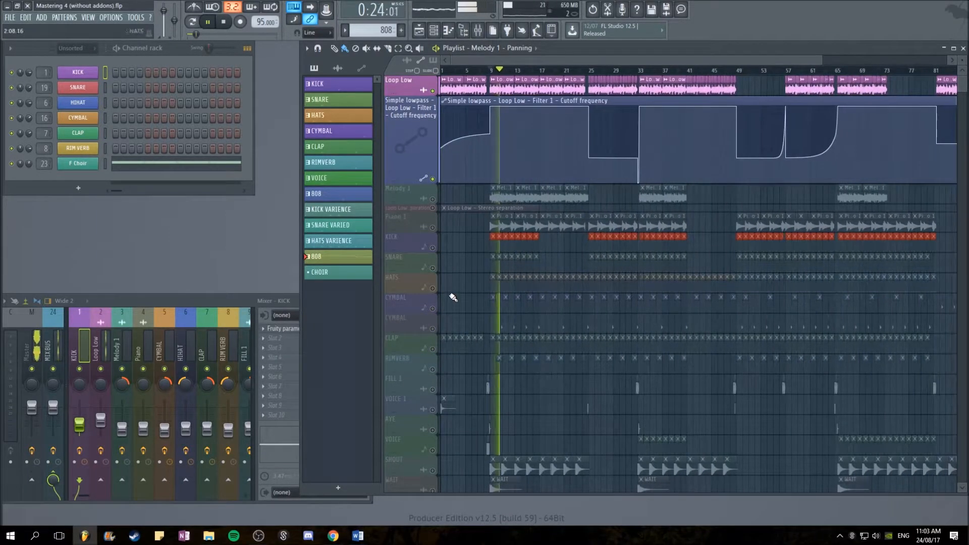
- Unmute the Kickstart Mix level automation track and play the Loop Low track with it from bar 9
{"action": "scroll", "coordinate": [589, 225], "scroll_direction": "down", "scroll_amount": 3}
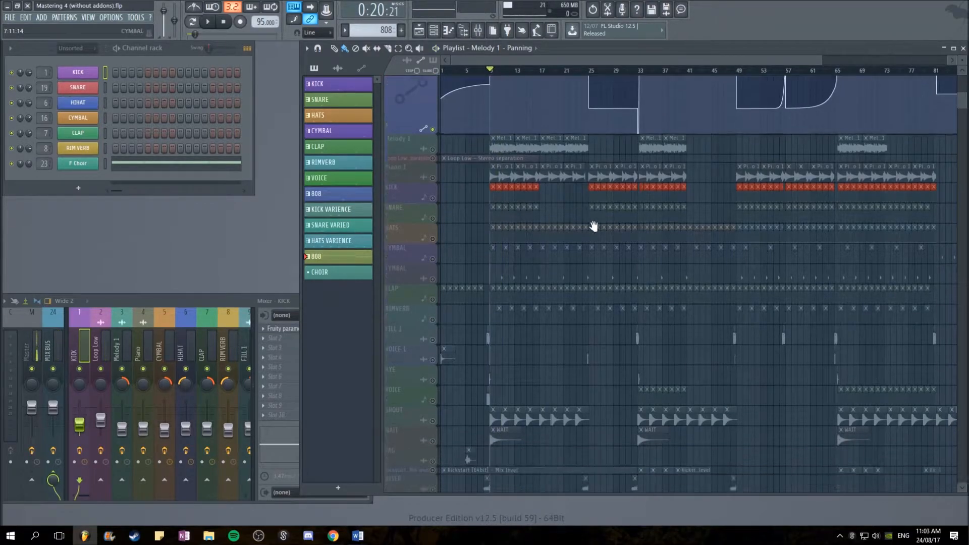
{"action": "left_click", "coordinate": [434, 449]}
{"action": "scroll", "coordinate": [453, 272], "scroll_direction": "up", "scroll_amount": 3}
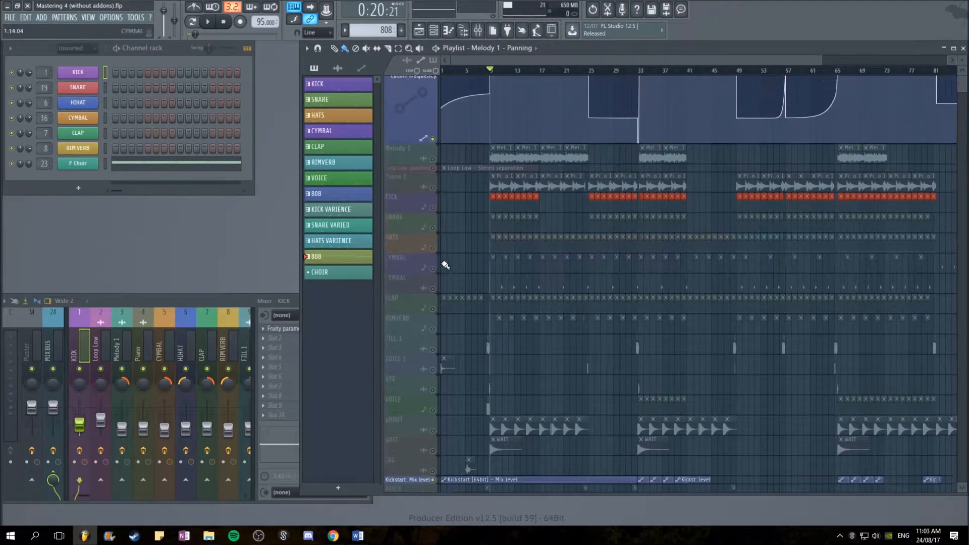
{"action": "key", "text": "space"}
{"action": "scroll", "coordinate": [527, 157], "scroll_direction": "up", "scroll_amount": 2}
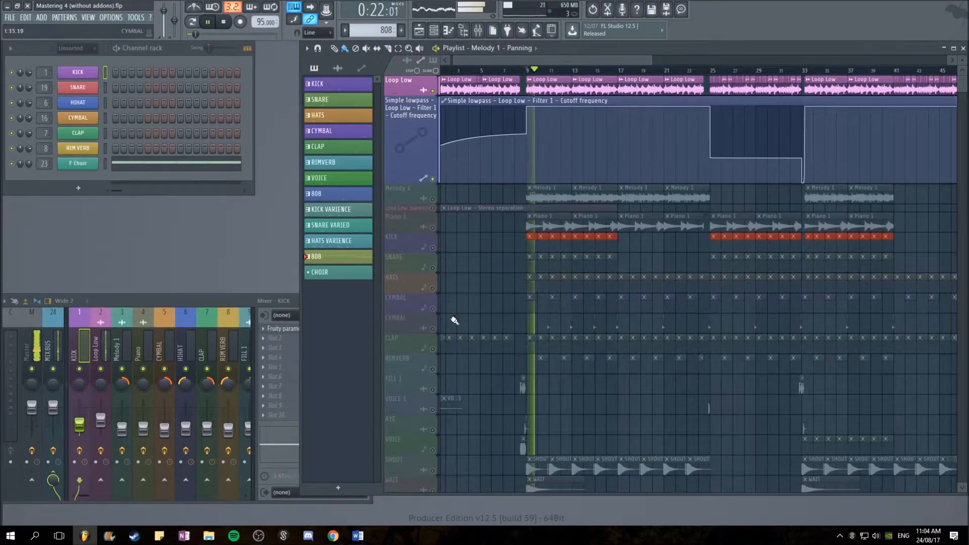
- Unmute all playlist tracks at once by toggling solo on HATS during playback, and stop playback
{"action": "right_click", "coordinate": [433, 290]}
{"action": "right_click", "coordinate": [433, 288]}
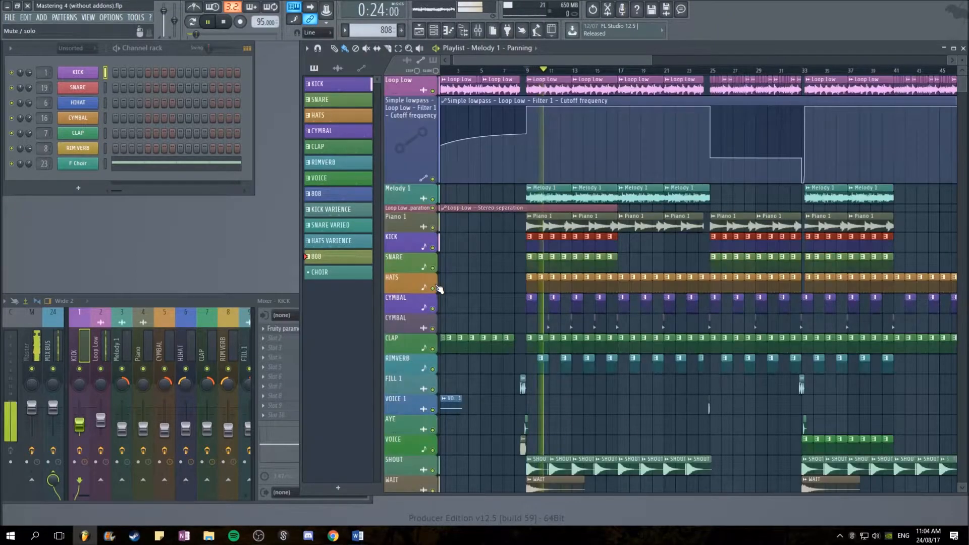
{"action": "key", "text": "space"}
{"action": "scroll", "coordinate": [480, 264], "scroll_direction": "up", "scroll_amount": 3}
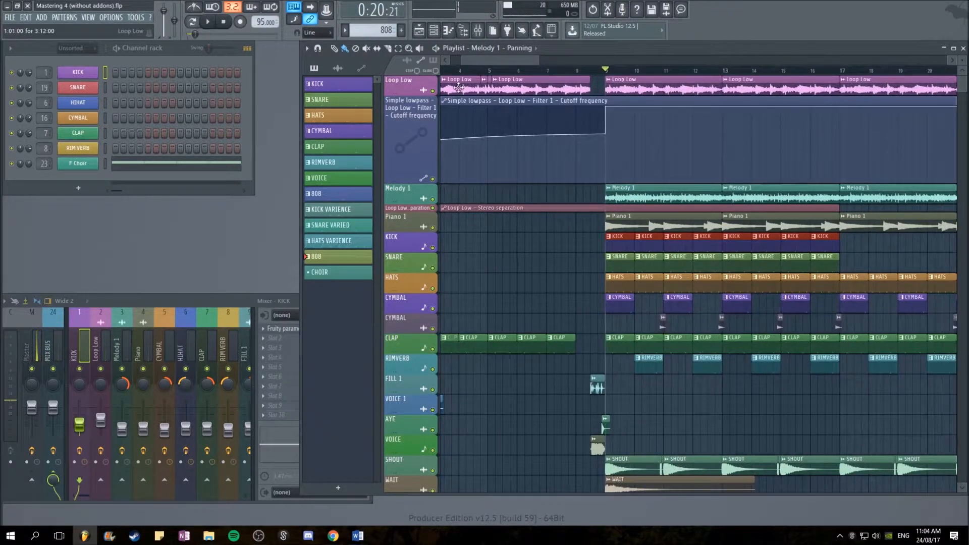
- Solo the Melody 1 track, unmute its Panning automation and play the melody from bar 9
{"action": "right_click", "coordinate": [432, 198]}
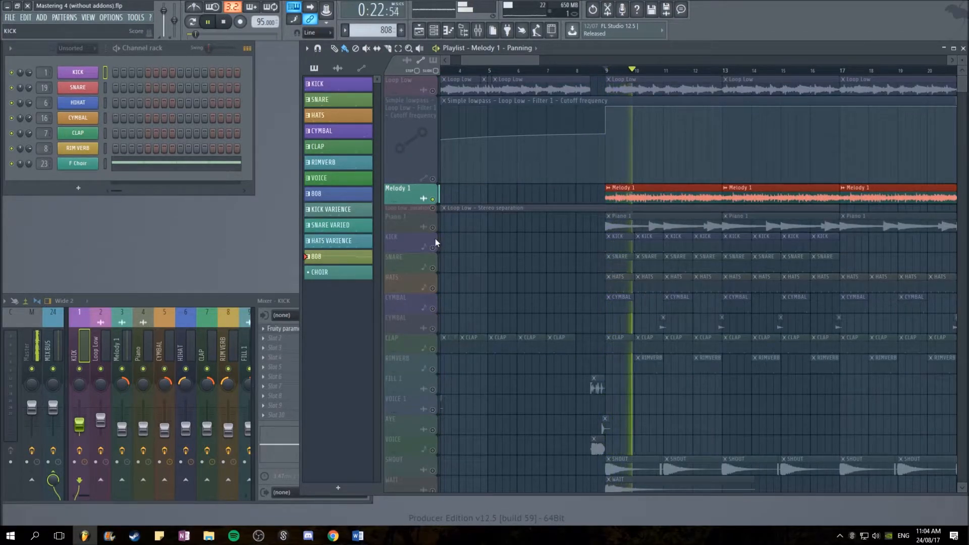
{"action": "scroll", "coordinate": [513, 256], "scroll_direction": "down", "scroll_amount": 3}
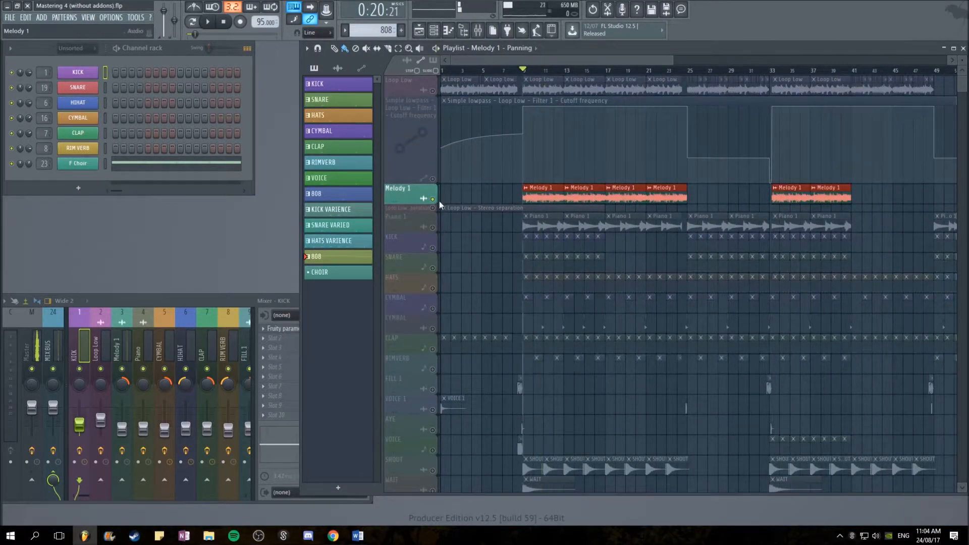
{"action": "scroll", "coordinate": [439, 260], "scroll_direction": "down", "scroll_amount": 6}
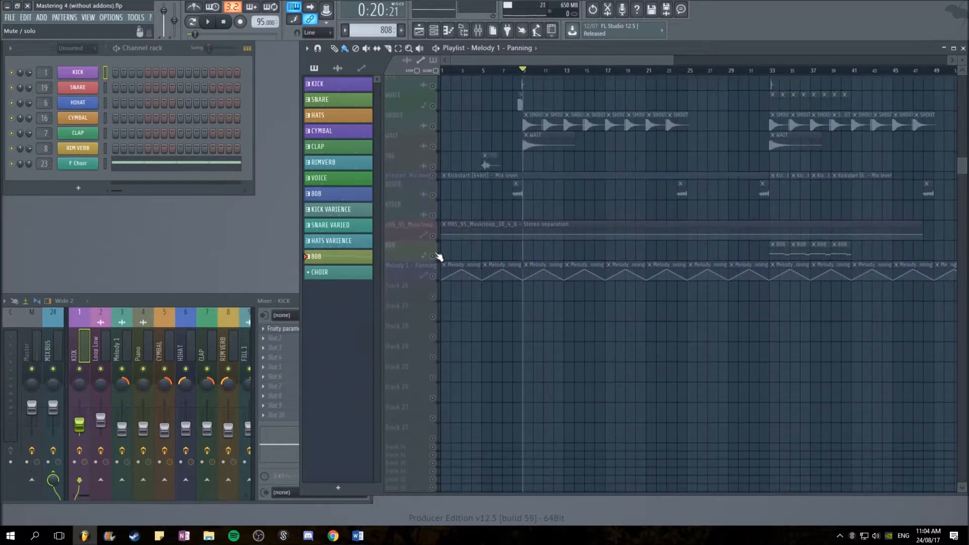
{"action": "right_click", "coordinate": [433, 277]}
{"action": "scroll", "coordinate": [464, 313], "scroll_direction": "up", "scroll_amount": 6}
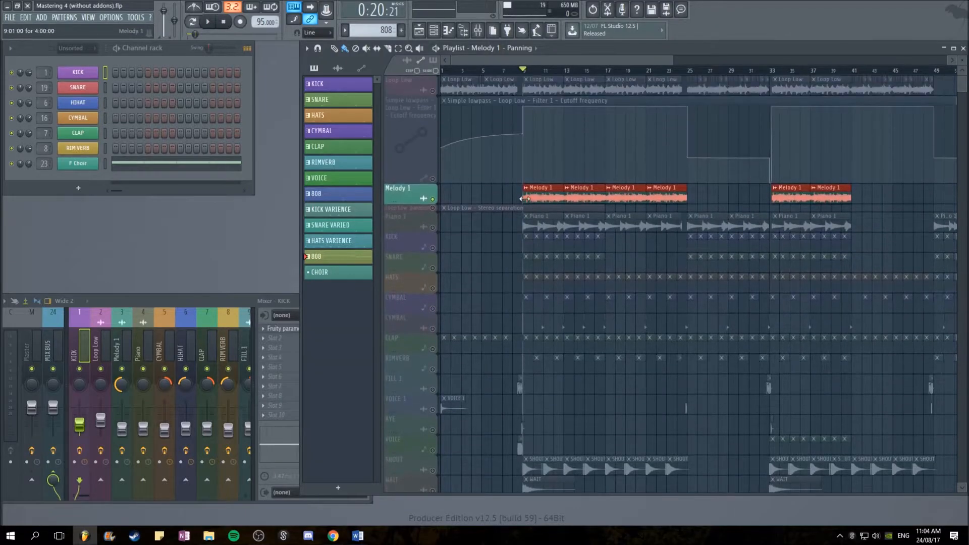
{"action": "scroll", "coordinate": [521, 202], "scroll_direction": "up", "scroll_amount": 3}
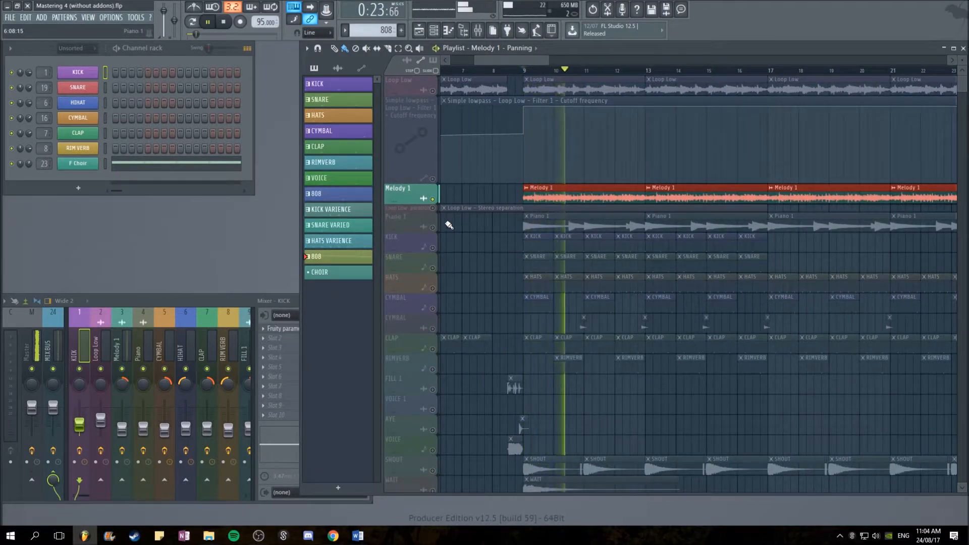
{"action": "key", "text": "space"}
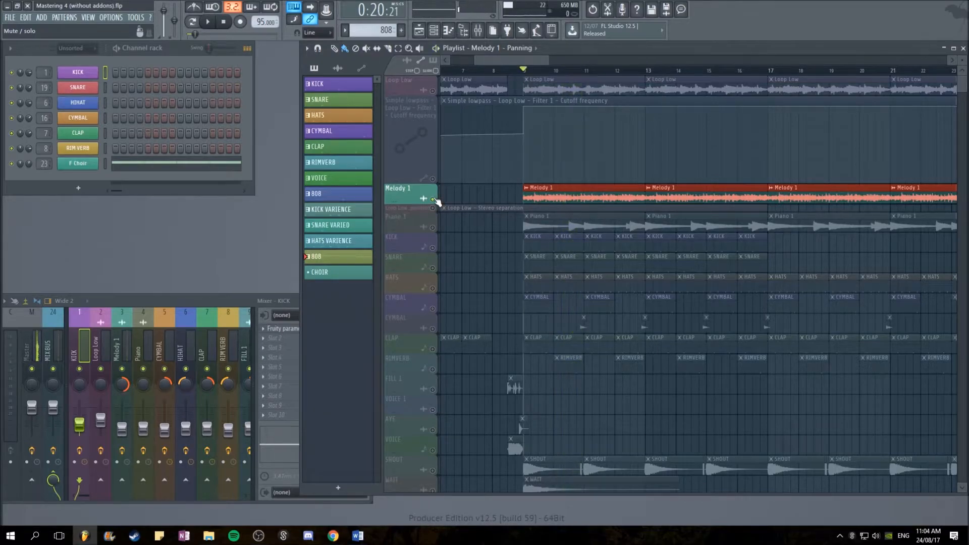
- Unmute the Piano 1 track, mute Melody 1 and start playback just before bar 9
{"action": "scroll", "coordinate": [452, 200], "scroll_direction": "down", "scroll_amount": 3}
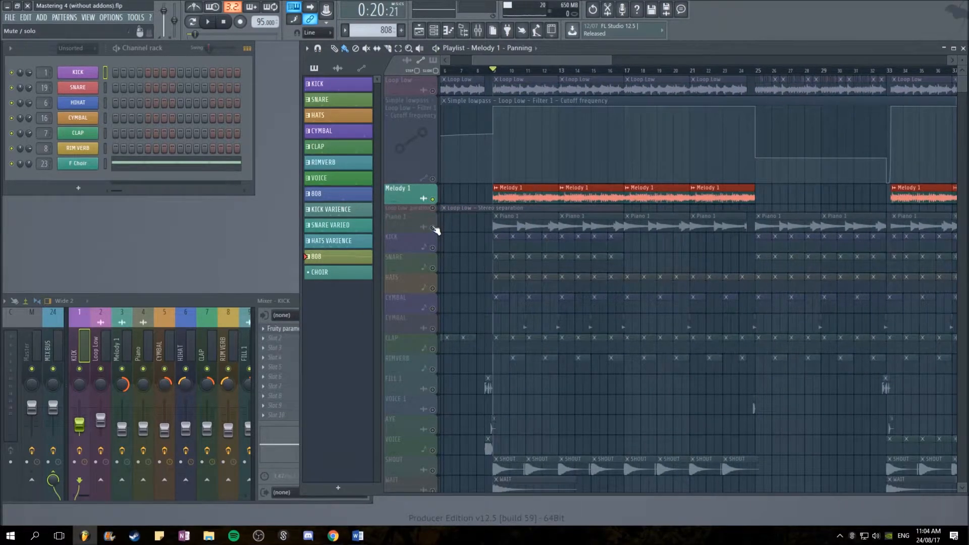
{"action": "left_click", "coordinate": [433, 227]}
{"action": "left_click", "coordinate": [432, 200]}
{"action": "left_click", "coordinate": [486, 71]}
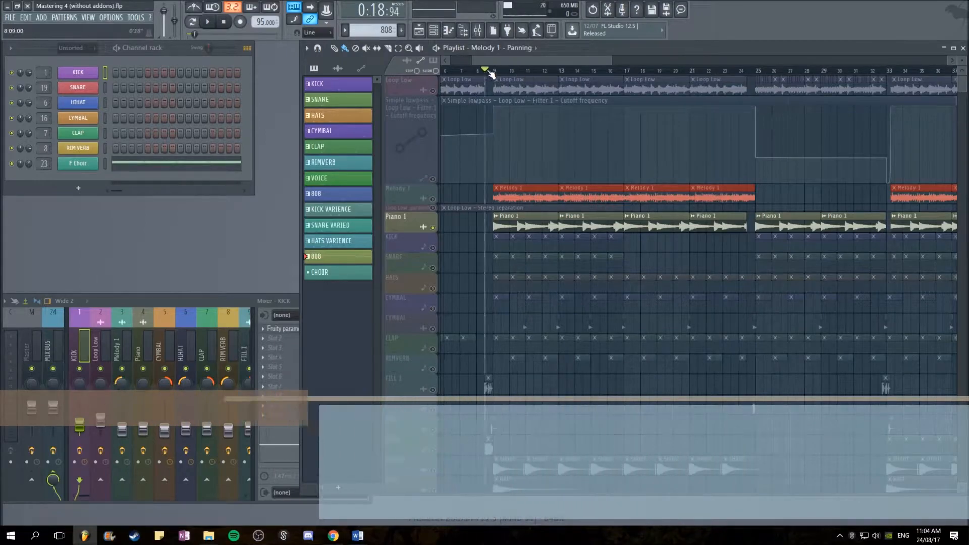
{"action": "key", "text": "space"}
- Examine the Fruity parametric EQ 2 and Fruity Reeverb 2 on the Piano mixer track while listening to the piano
{"action": "left_click", "coordinate": [141, 323]}
{"action": "key", "text": "space"}
{"action": "left_click", "coordinate": [292, 329]}
{"action": "left_click_drag", "start_coordinate": [228, 73], "coordinate": [309, 90]}
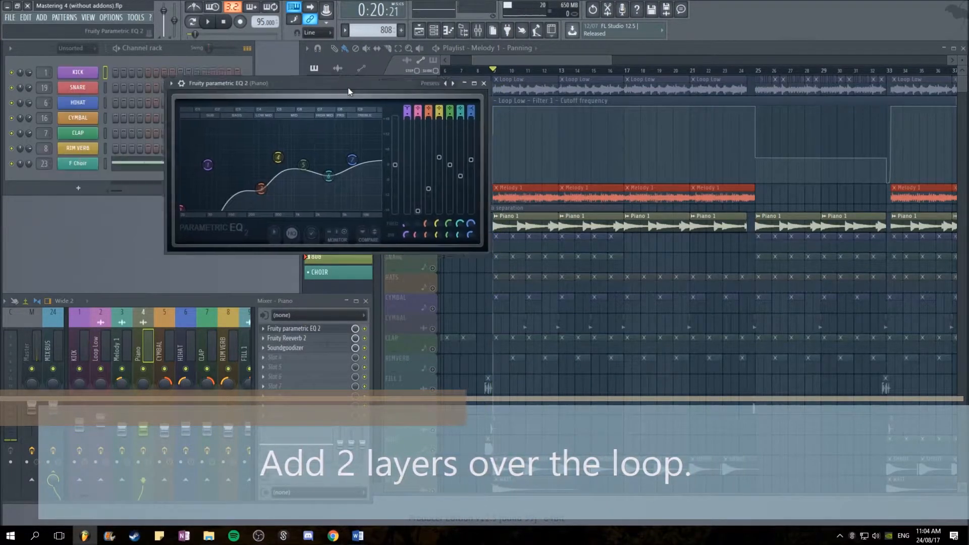
{"action": "left_click", "coordinate": [309, 338]}
{"action": "key", "text": "space"}
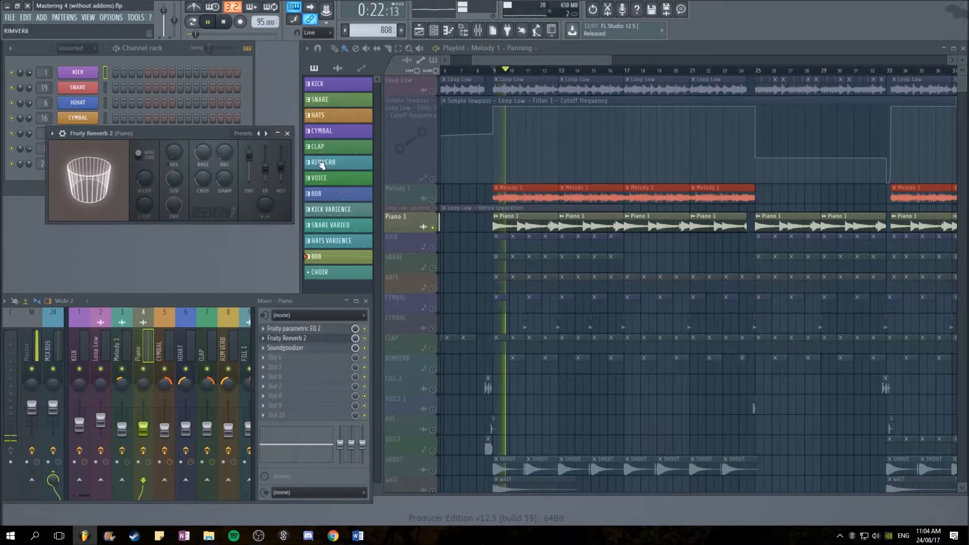
{"action": "left_click", "coordinate": [289, 135]}
{"action": "key", "text": "space"}
{"action": "key", "text": "space"}
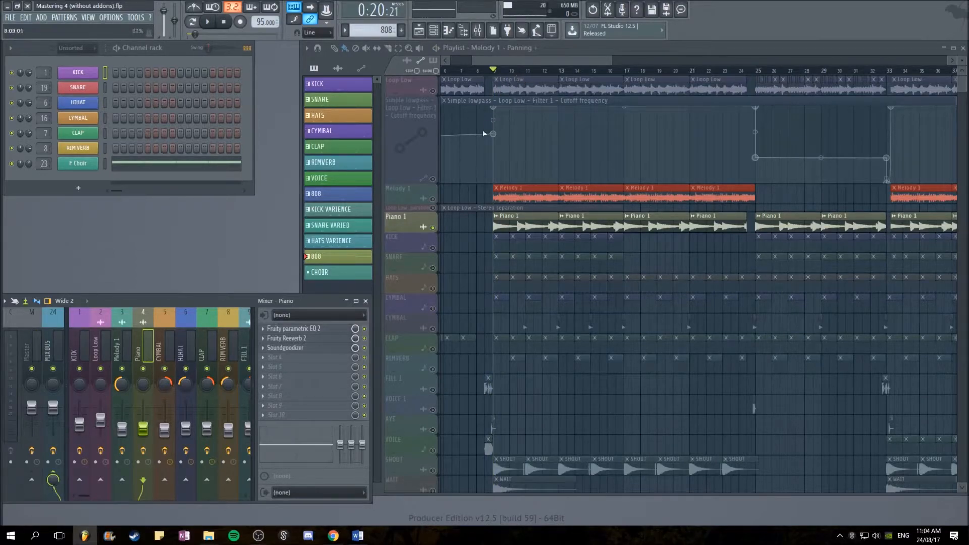
- Solo the SHOUT track and play its clips from bar 9
{"action": "scroll", "coordinate": [453, 227], "scroll_direction": "down", "scroll_amount": 5}
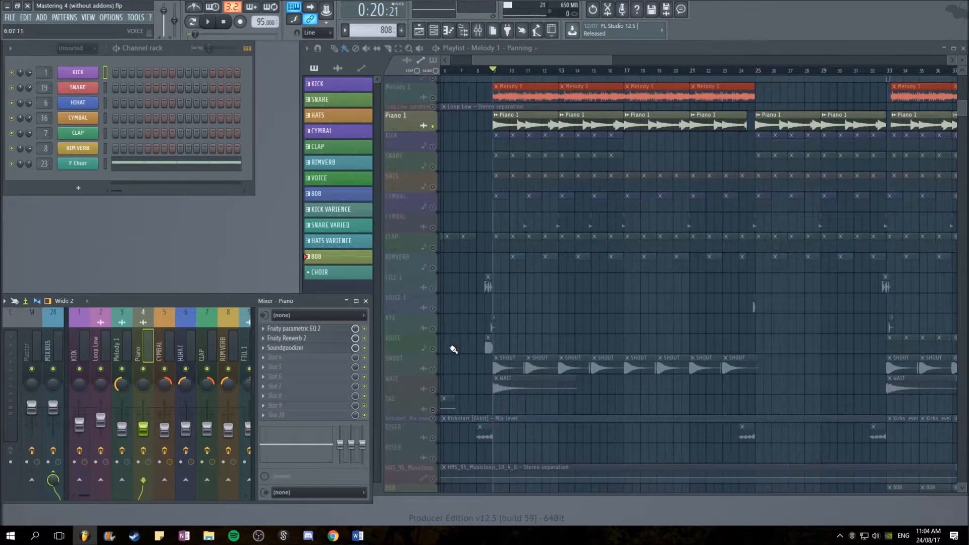
{"action": "right_click", "coordinate": [435, 371]}
{"action": "scroll", "coordinate": [475, 384], "scroll_direction": "up", "scroll_amount": 3}
{"action": "scroll", "coordinate": [482, 410], "scroll_direction": "down", "scroll_amount": 2}
{"action": "scroll", "coordinate": [490, 439], "scroll_direction": "up", "scroll_amount": 6}
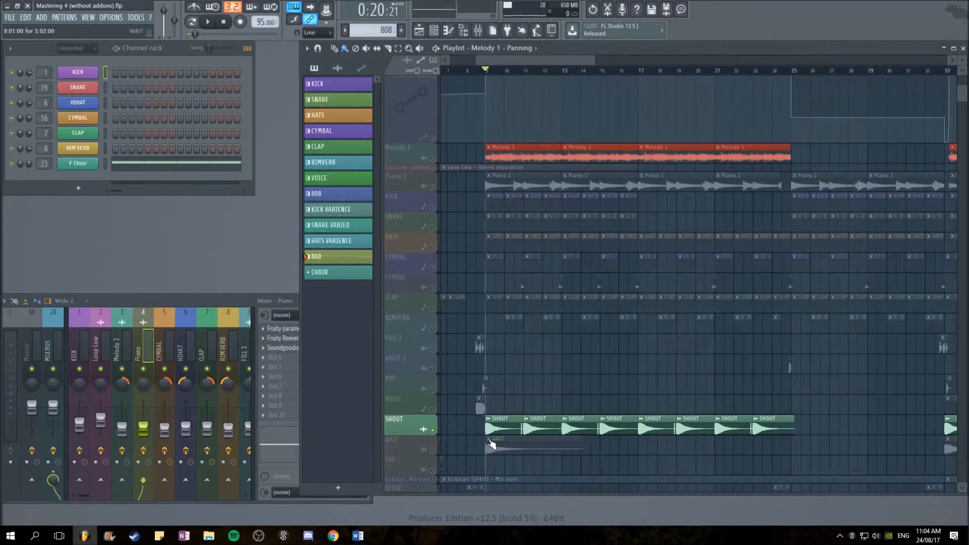
{"action": "scroll", "coordinate": [488, 405], "scroll_direction": "down", "scroll_amount": 4}
{"action": "key", "text": "space"}
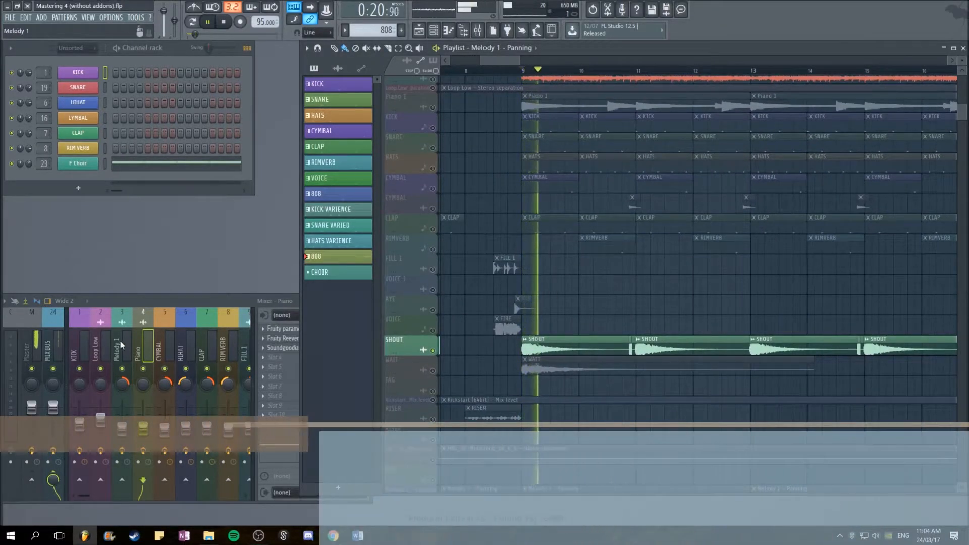
- Inspect the effect chain of the AYE mixer track while the shout plays, and stop playback
{"action": "left_click", "coordinate": [155, 300]}
{"action": "scroll", "coordinate": [241, 332], "scroll_direction": "down", "scroll_amount": 4}
{"action": "left_click", "coordinate": [179, 339]}
{"action": "left_click", "coordinate": [189, 337]}
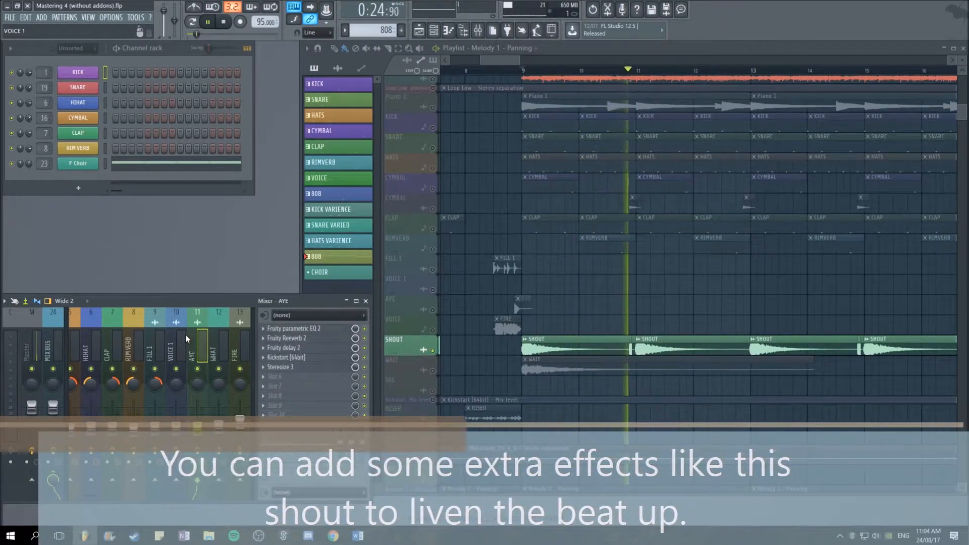
{"action": "scroll", "coordinate": [616, 353], "scroll_direction": "down", "scroll_amount": 3}
{"action": "key", "text": "space"}
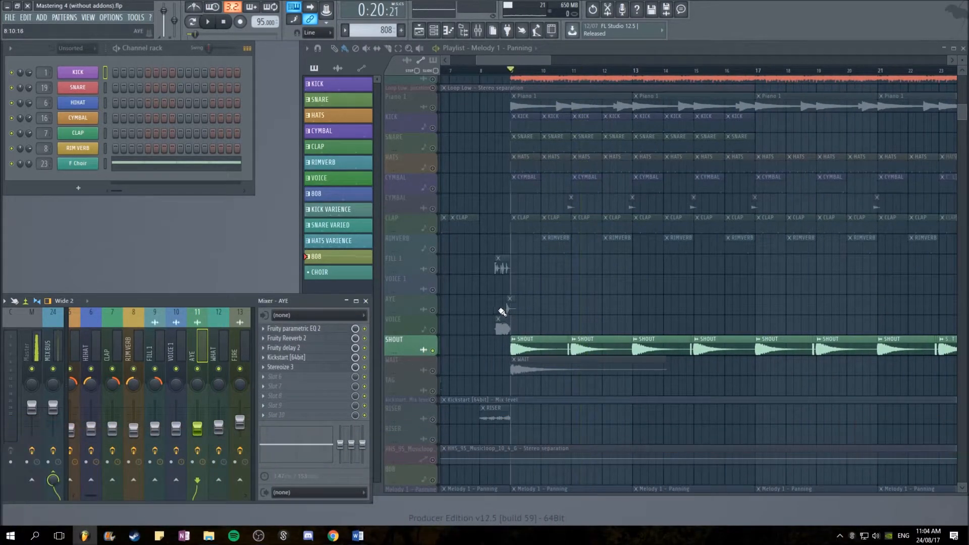
- Unsolo the SHOUT track so that all playlist tracks are active
{"action": "scroll", "coordinate": [613, 147], "scroll_direction": "down", "scroll_amount": 2}
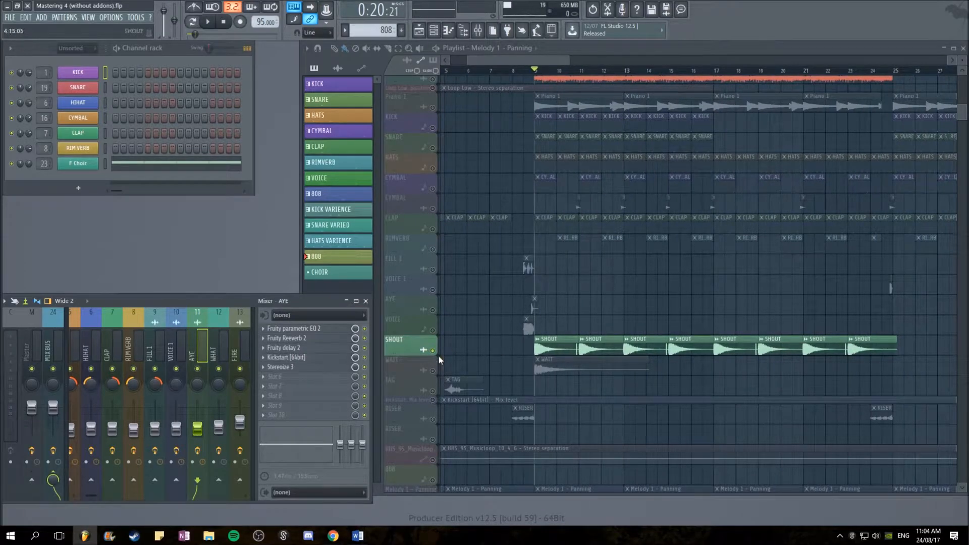
{"action": "scroll", "coordinate": [490, 281], "scroll_direction": "down", "scroll_amount": 5}
{"action": "scroll", "coordinate": [541, 271], "scroll_direction": "up", "scroll_amount": 7}
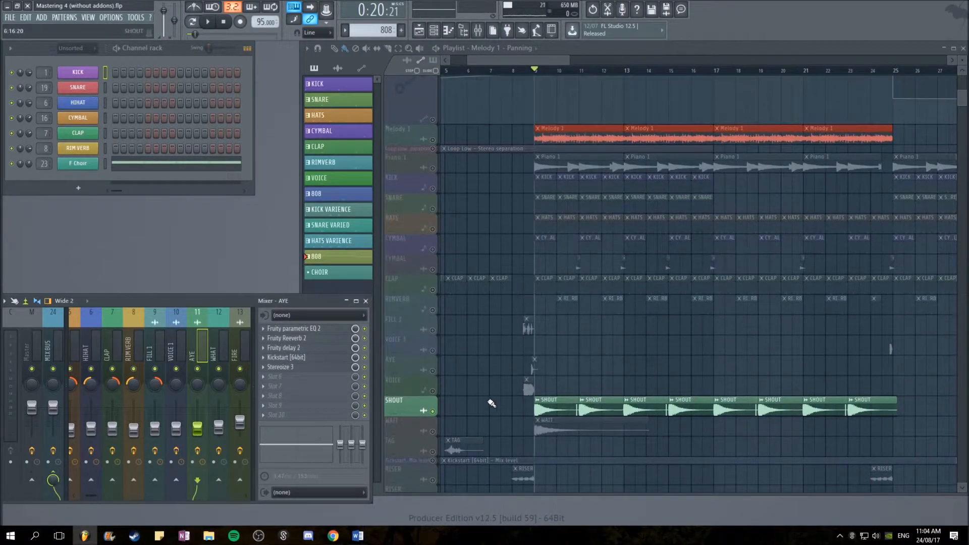
{"action": "right_click", "coordinate": [434, 413]}
{"action": "scroll", "coordinate": [541, 342], "scroll_direction": "up", "scroll_amount": 3}
{"action": "scroll", "coordinate": [120, 328], "scroll_direction": "up", "scroll_amount": 10}
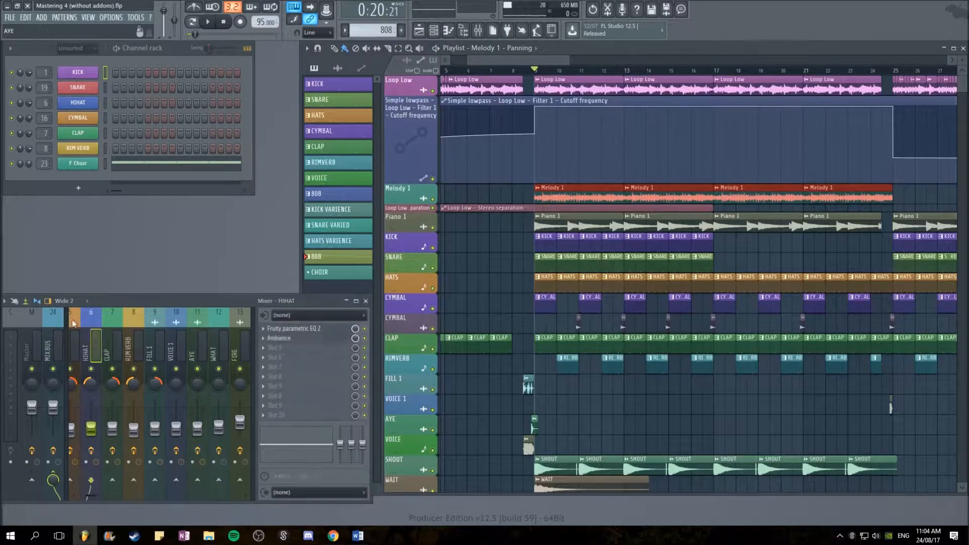
- Play the full arrangement from bar 7, following the layered tracks to about bar 17, and stop playback
{"action": "scroll", "coordinate": [578, 135], "scroll_direction": "down", "scroll_amount": 5}
{"action": "left_click", "coordinate": [488, 72]}
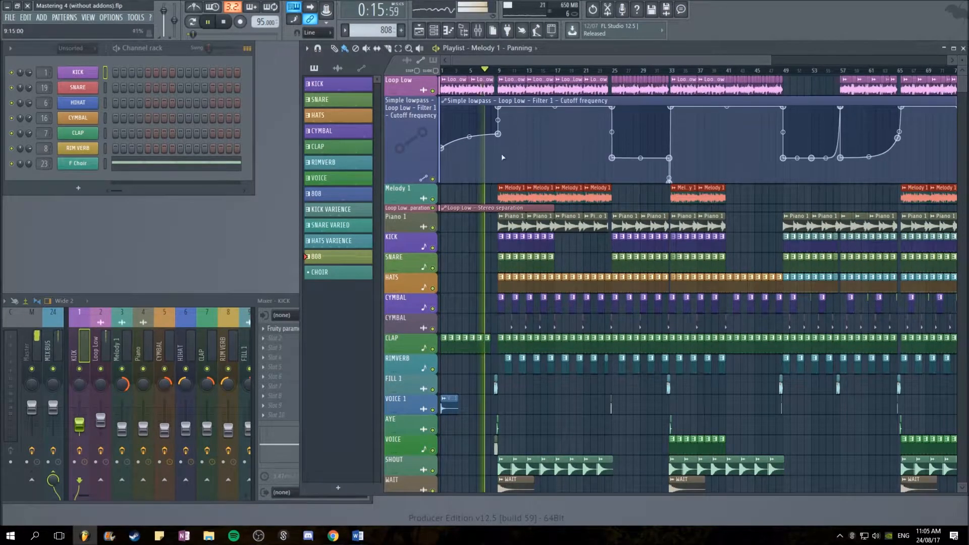
{"action": "scroll", "coordinate": [509, 144], "scroll_direction": "up", "scroll_amount": 3}
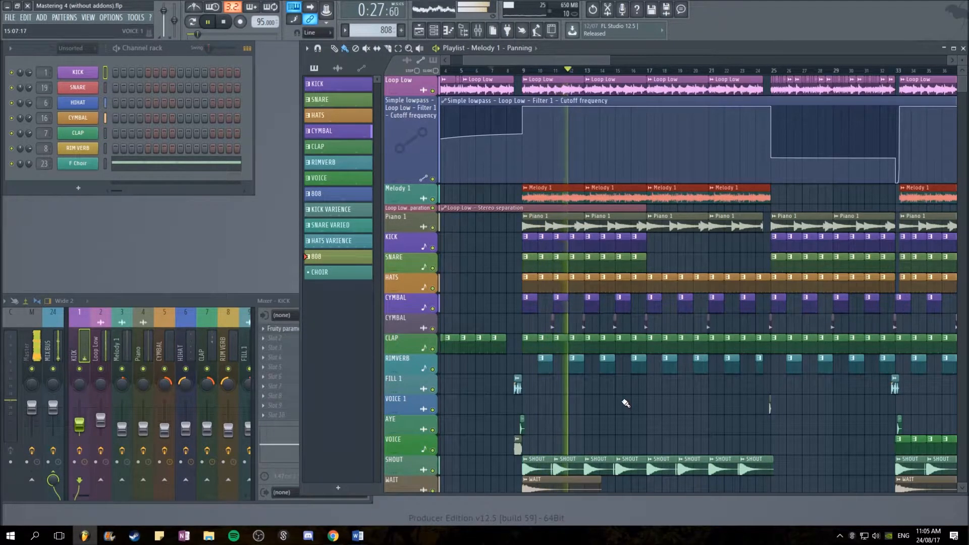
{"action": "left_click_drag", "start_coordinate": [626, 404], "coordinate": [709, 209]}
{"action": "left_click_drag", "start_coordinate": [692, 249], "coordinate": [592, 386]}
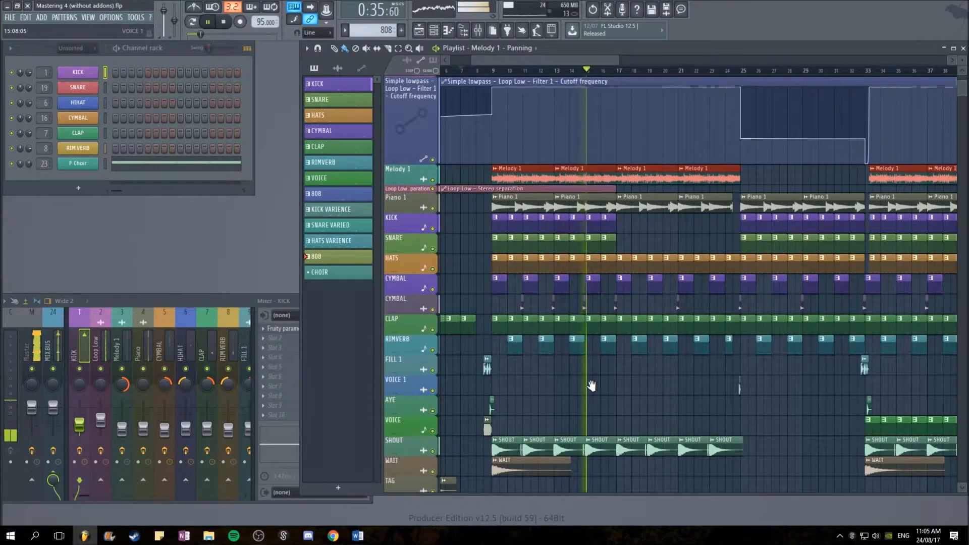
{"action": "scroll", "coordinate": [644, 262], "scroll_direction": "up", "scroll_amount": 2}
{"action": "scroll", "coordinate": [644, 262], "scroll_direction": "up", "scroll_amount": 1}
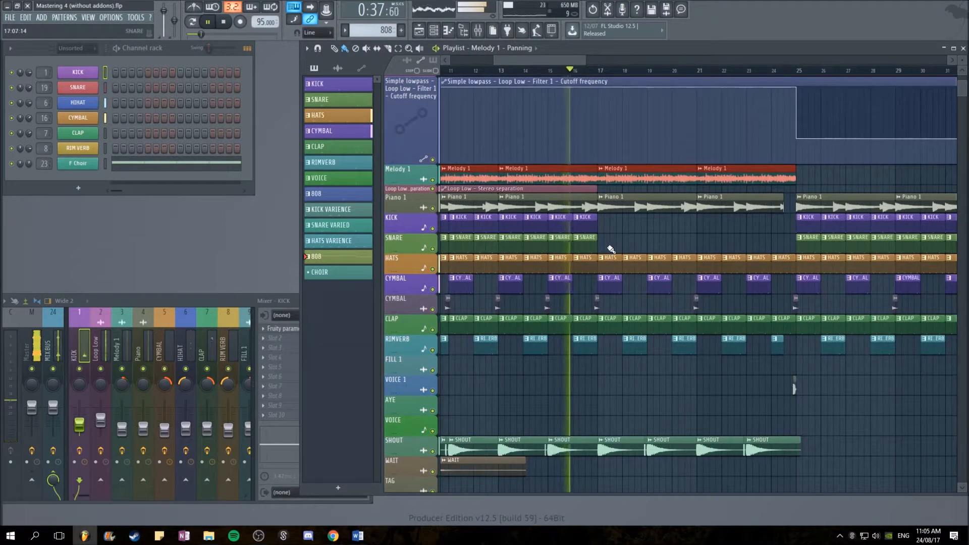
{"action": "scroll", "coordinate": [630, 224], "scroll_direction": "up", "scroll_amount": 3}
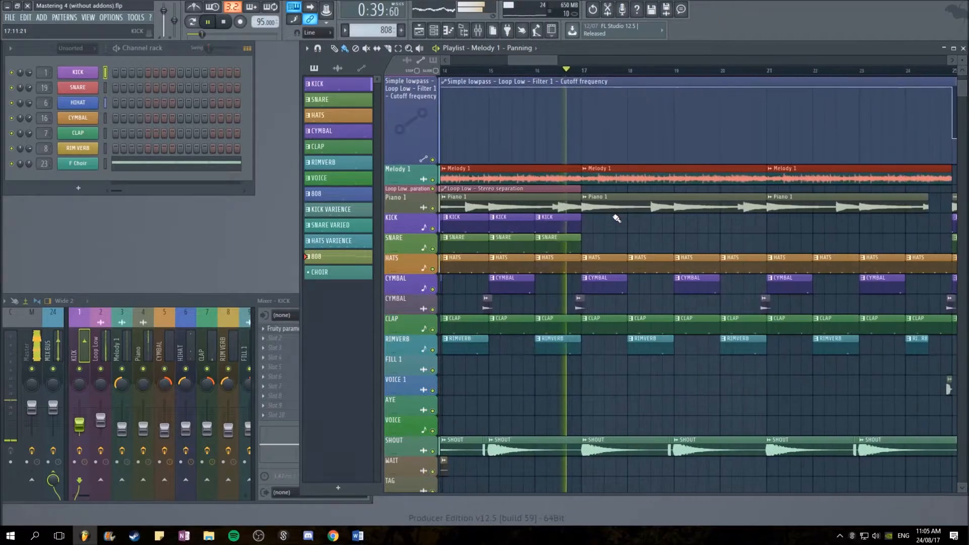
{"action": "key", "text": "space"}
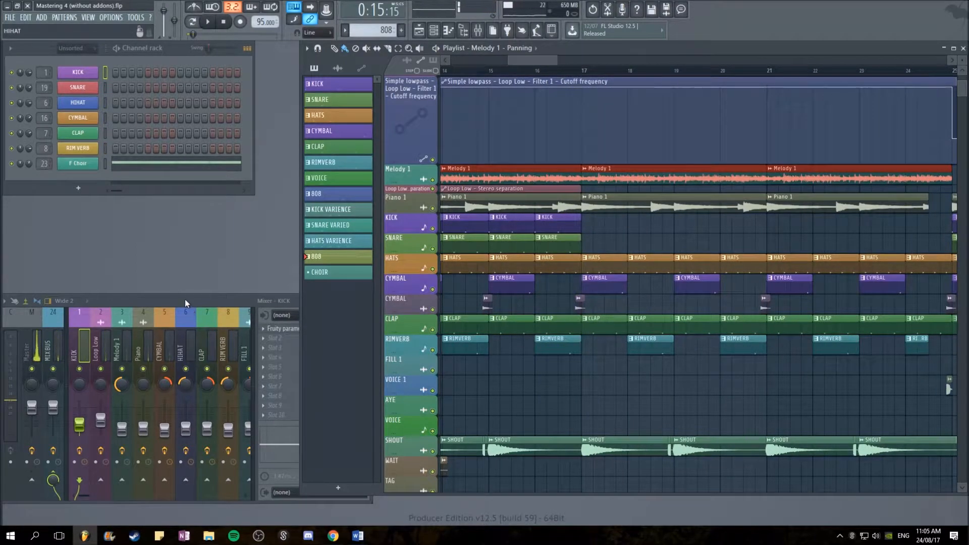
- Examine the Fruity parametric EQ 2 curve on the KICK mixer track, and close it
{"action": "left_click", "coordinate": [185, 300]}
{"action": "left_click_drag", "start_coordinate": [110, 346], "coordinate": [67, 329]}
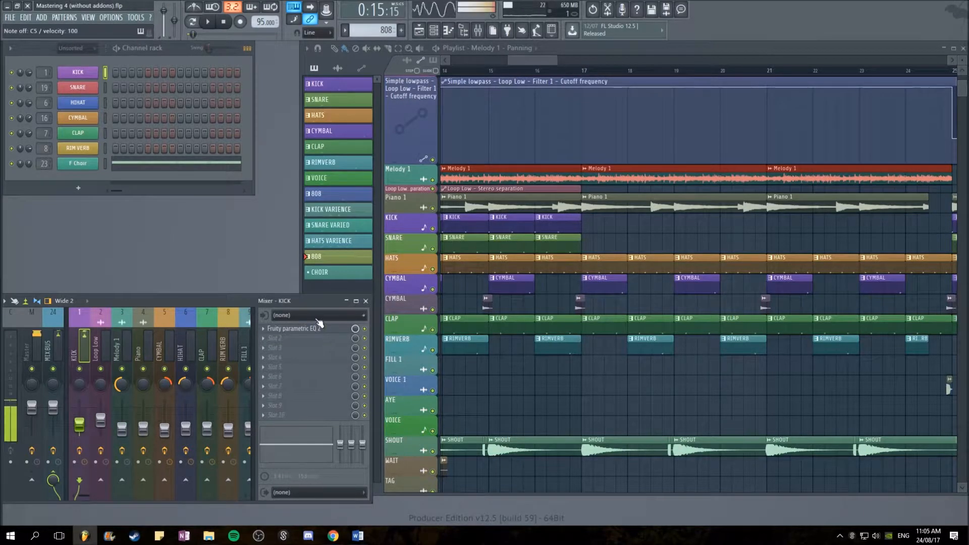
{"action": "left_click", "coordinate": [313, 328]}
{"action": "left_click_drag", "start_coordinate": [432, 167], "coordinate": [505, 123]}
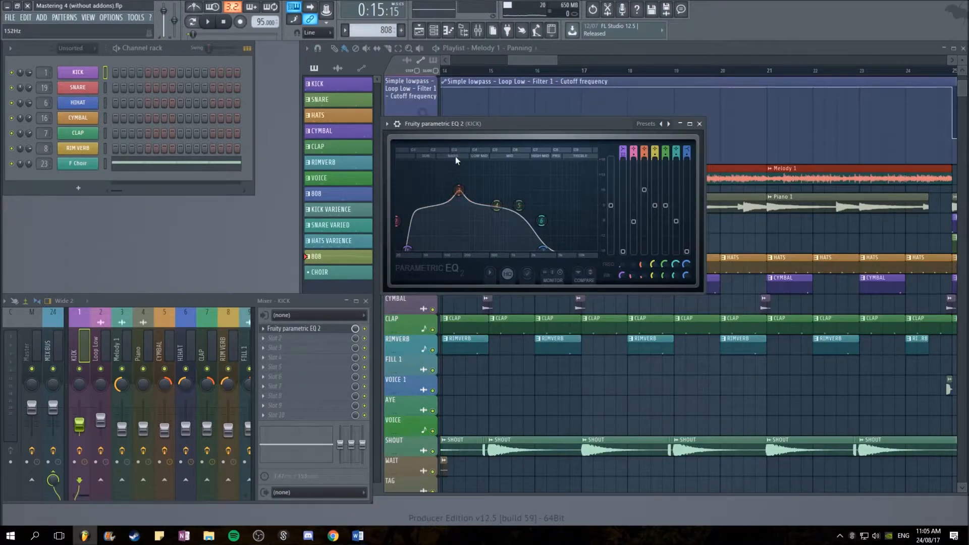
{"action": "left_click_drag", "start_coordinate": [483, 122], "coordinate": [119, 120]}
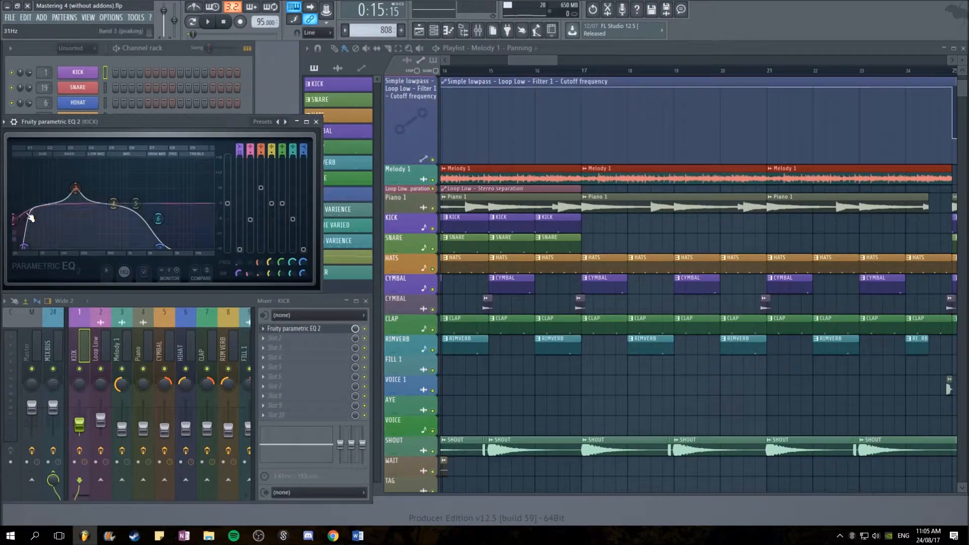
{"action": "left_click", "coordinate": [317, 121]}
- Examine the EQ curve and the Fruity Reeverb 2 settings on the SNARE channel's mixer track
{"action": "left_click", "coordinate": [105, 87]}
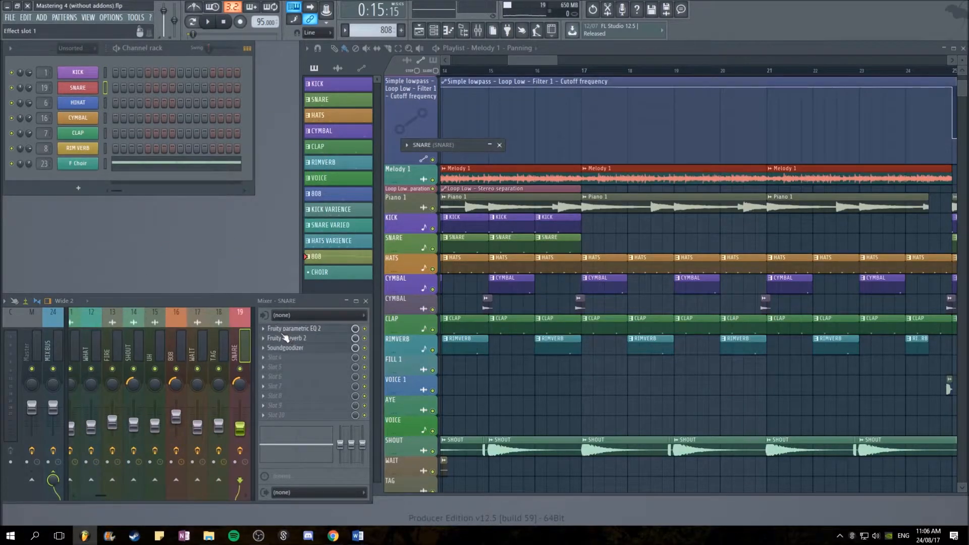
{"action": "left_click", "coordinate": [293, 328]}
{"action": "left_click_drag", "start_coordinate": [419, 132], "coordinate": [450, 121]}
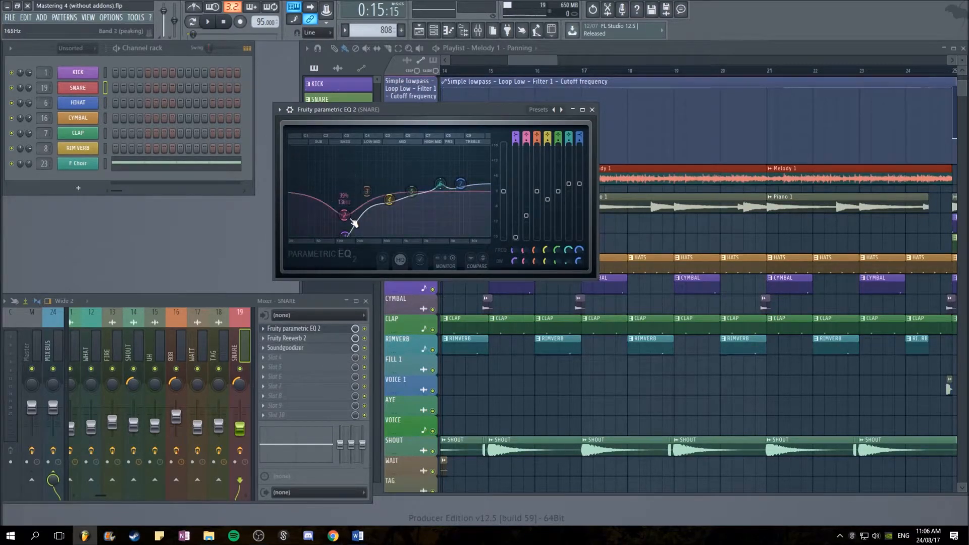
{"action": "left_click", "coordinate": [592, 110]}
{"action": "left_click", "coordinate": [303, 338]}
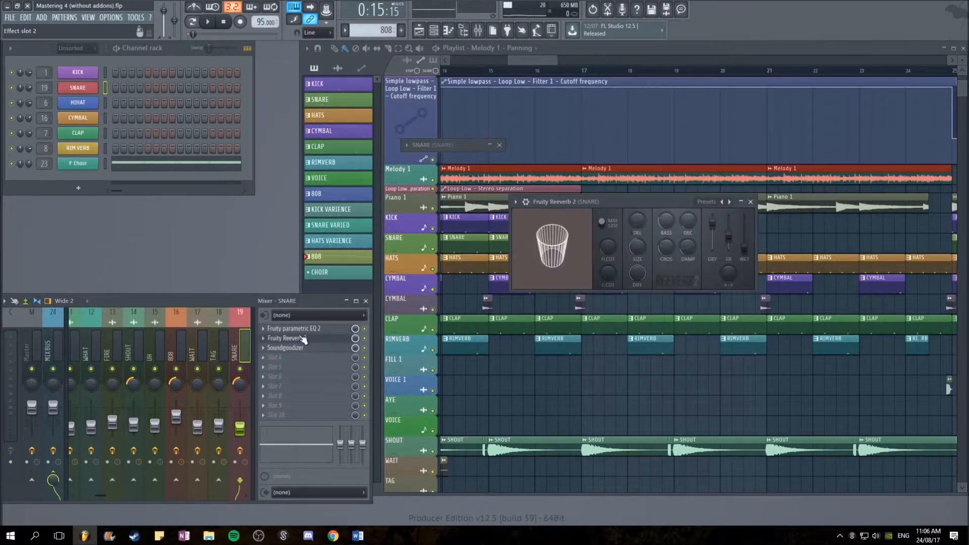
{"action": "left_click_drag", "start_coordinate": [610, 201], "coordinate": [359, 132]}
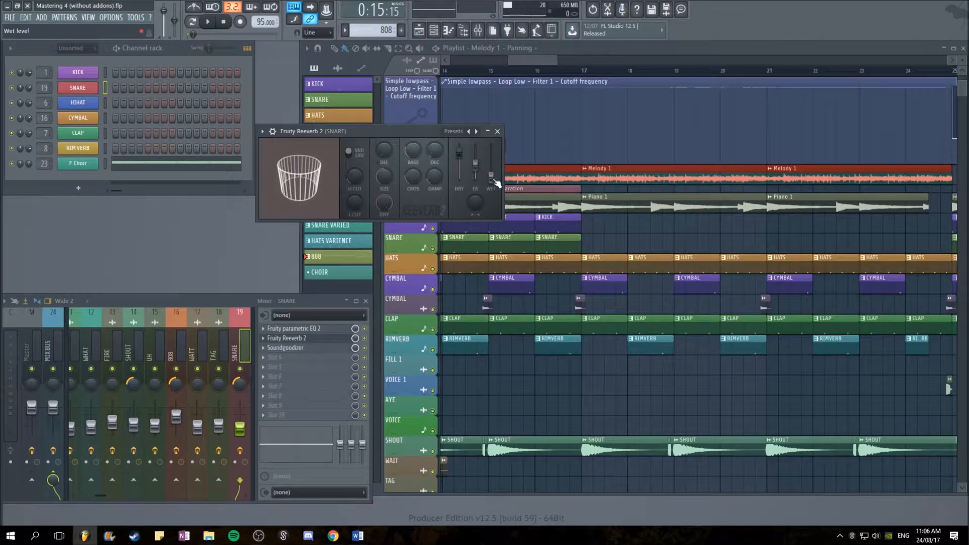
{"action": "left_click", "coordinate": [497, 131]}
- Open the Soundgoodizer on the SNARE mixer track and look over the effect chains of other tracks such as Loop Low
{"action": "left_click", "coordinate": [285, 348]}
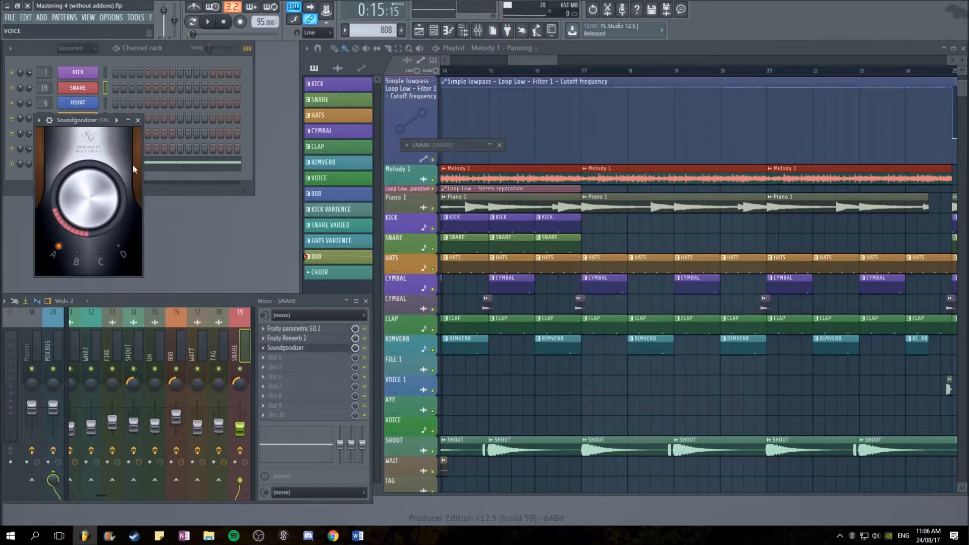
{"action": "left_click_drag", "start_coordinate": [81, 123], "coordinate": [310, 139]}
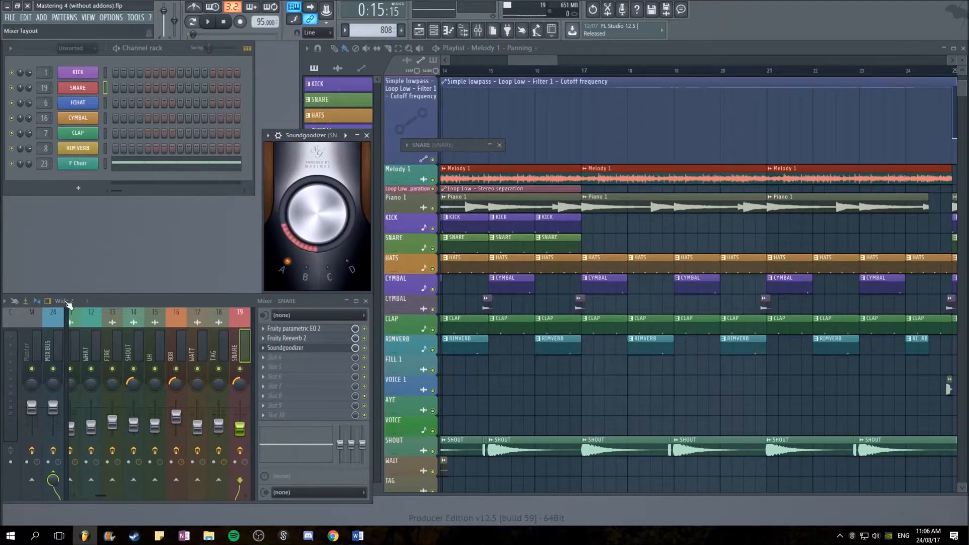
{"action": "left_click", "coordinate": [171, 335]}
{"action": "scroll", "coordinate": [182, 337], "scroll_direction": "up", "scroll_amount": 4}
{"action": "left_click", "coordinate": [222, 341]}
{"action": "left_click", "coordinate": [104, 336]}
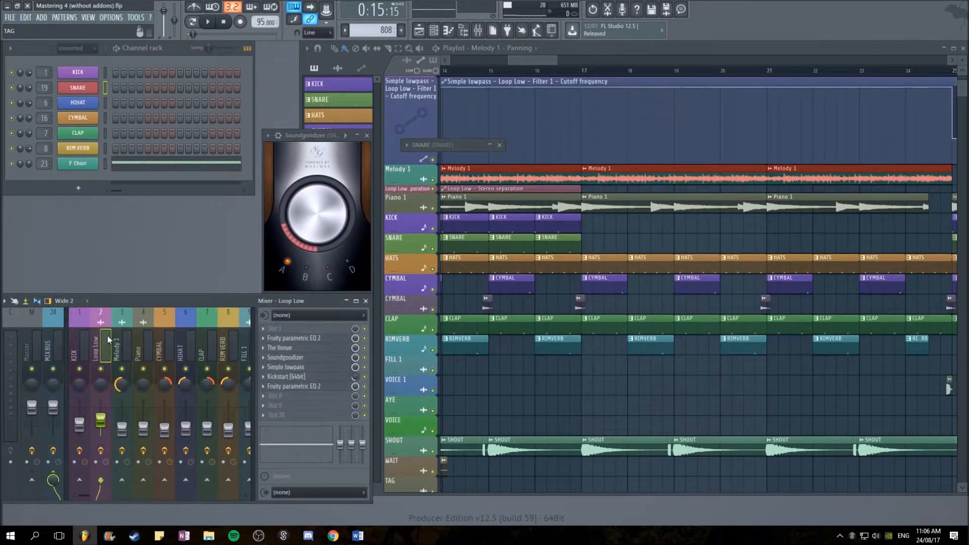
{"action": "left_click", "coordinate": [150, 332]}
{"action": "mouse_move", "coordinate": [322, 135]}
{"action": "left_mouse_down"}
{"action": "mouse_move", "coordinate": [361, 151]}
{"action": "mouse_move", "coordinate": [316, 136]}
{"action": "left_mouse_up"}
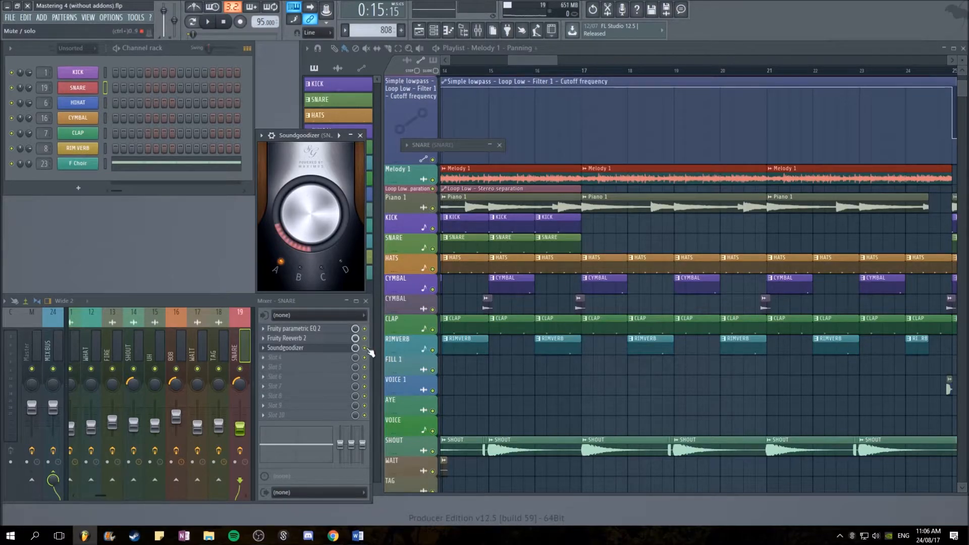
- Audition the snare with its mixer effects bypassed and active for comparison, and close the Soundgoodizer
{"action": "key", "text": "z"}
{"action": "key", "text": "z"}
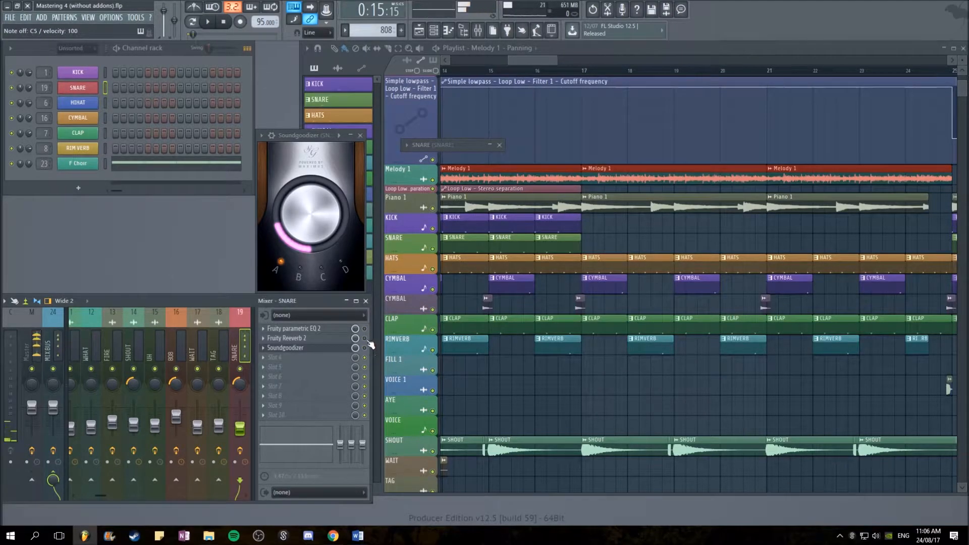
{"action": "key", "text": "z"}
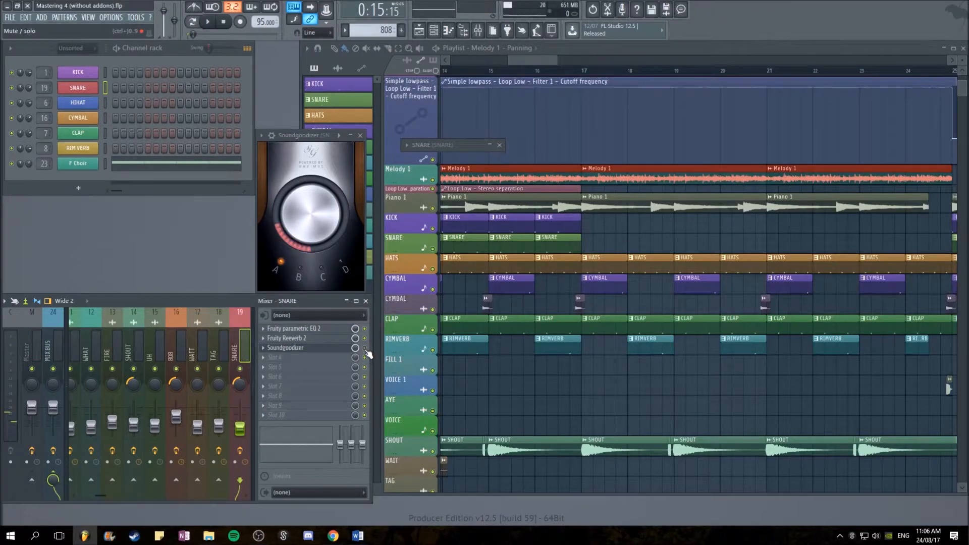
{"action": "key", "text": "z"}
{"action": "key", "text": "z"}
{"action": "key", "text": "z"}
{"action": "left_click", "coordinate": [361, 135]}
- Open the HIHAT channel and examine the Fruity parametric EQ 2 on its mixer track
{"action": "left_click", "coordinate": [77, 106]}
{"action": "left_click_drag", "start_coordinate": [273, 185], "coordinate": [564, 137]}
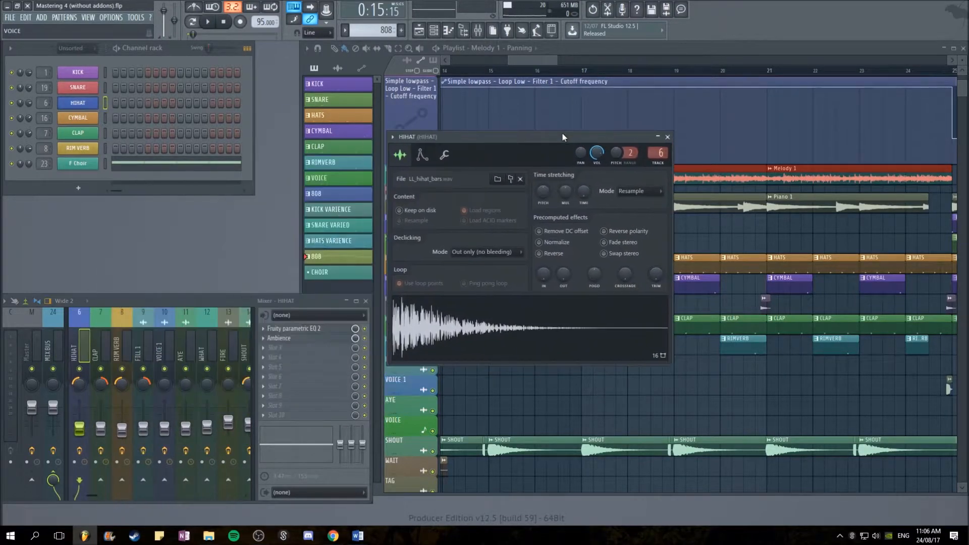
{"action": "left_click", "coordinate": [309, 329]}
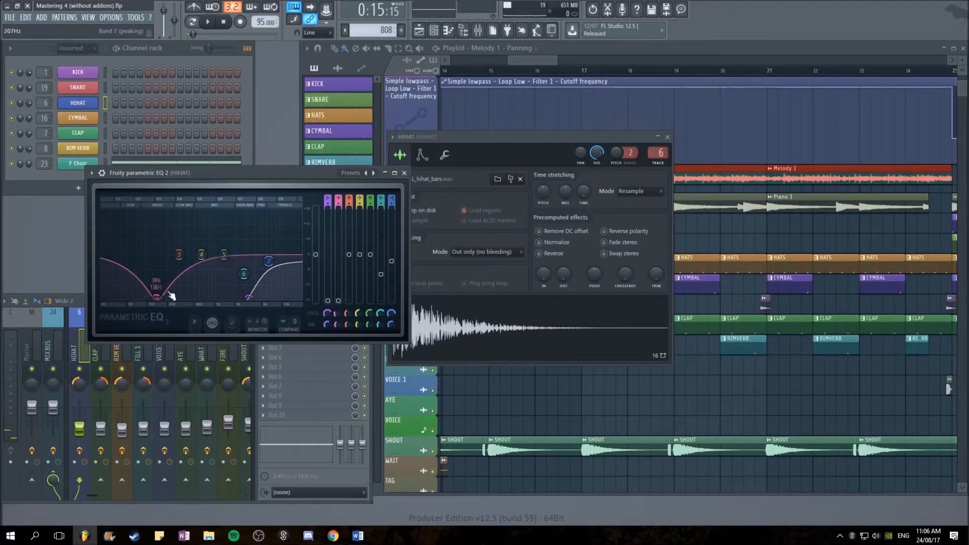
{"action": "left_click", "coordinate": [670, 139]}
{"action": "left_click", "coordinate": [668, 137]}
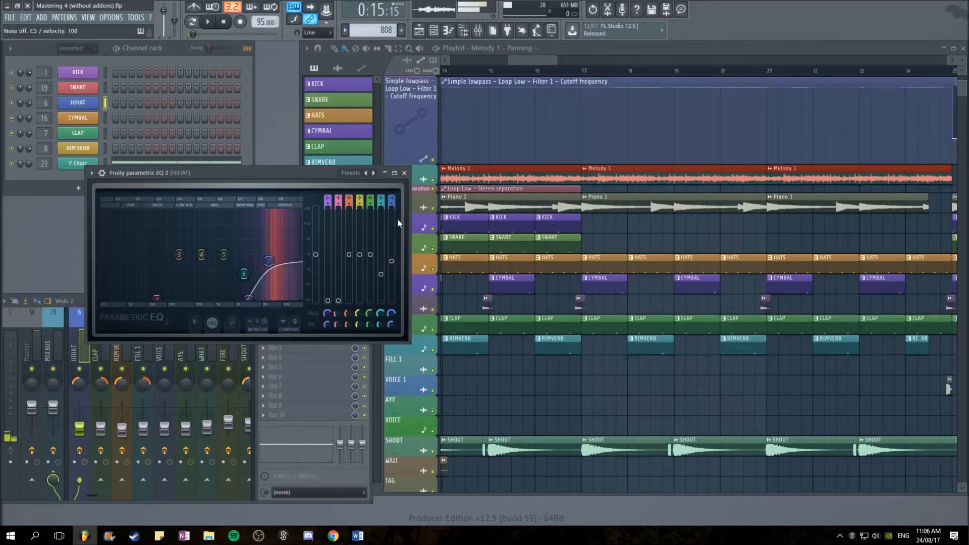
{"action": "left_click", "coordinate": [403, 173]}
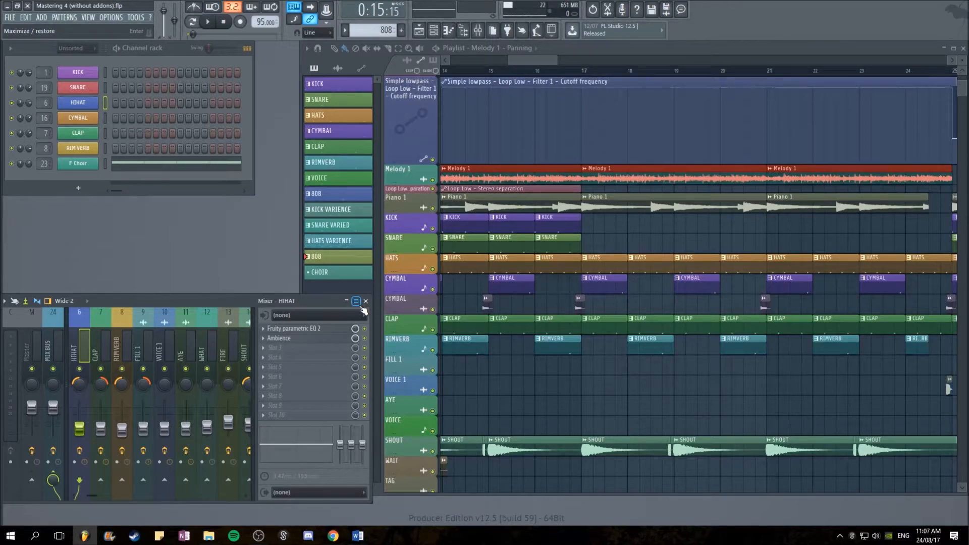
- Recheck the HIHAT mixer track's EQ and examine the settings of its Ambience effect
{"action": "mouse_move", "coordinate": [304, 303]}
{"action": "left_mouse_down"}
{"action": "mouse_move", "coordinate": [313, 292]}
{"action": "mouse_move", "coordinate": [310, 307]}
{"action": "left_mouse_up"}
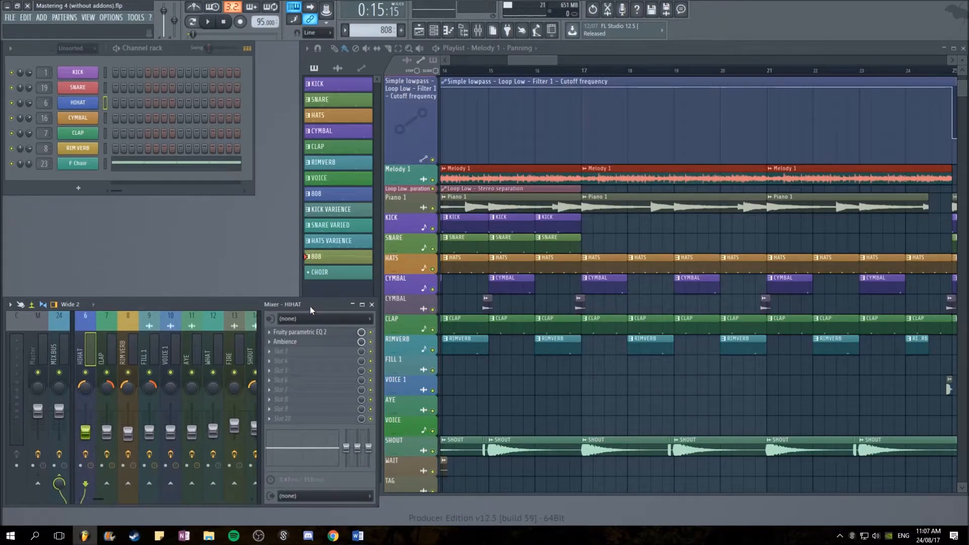
{"action": "left_click", "coordinate": [297, 332]}
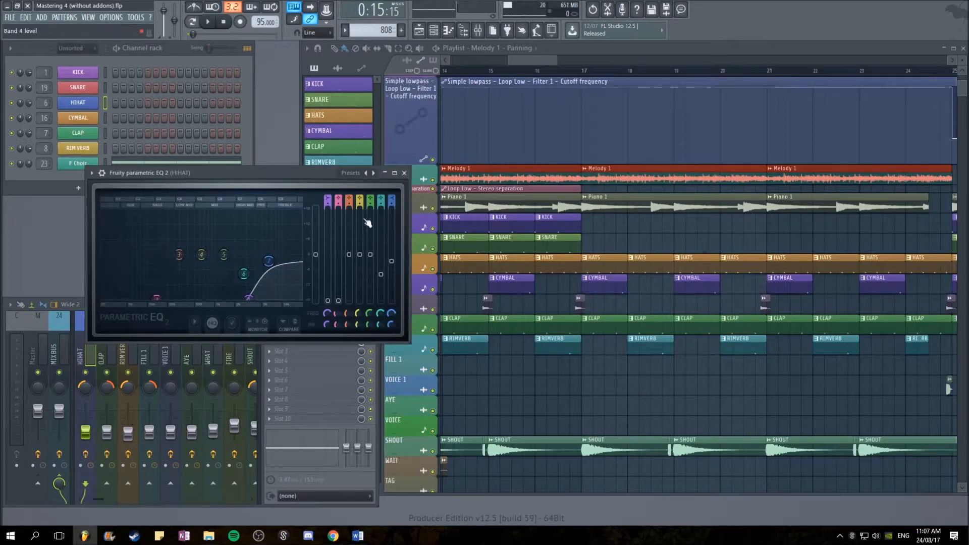
{"action": "left_click", "coordinate": [404, 173]}
{"action": "left_click", "coordinate": [297, 342]}
{"action": "left_click_drag", "start_coordinate": [237, 185], "coordinate": [249, 212]}
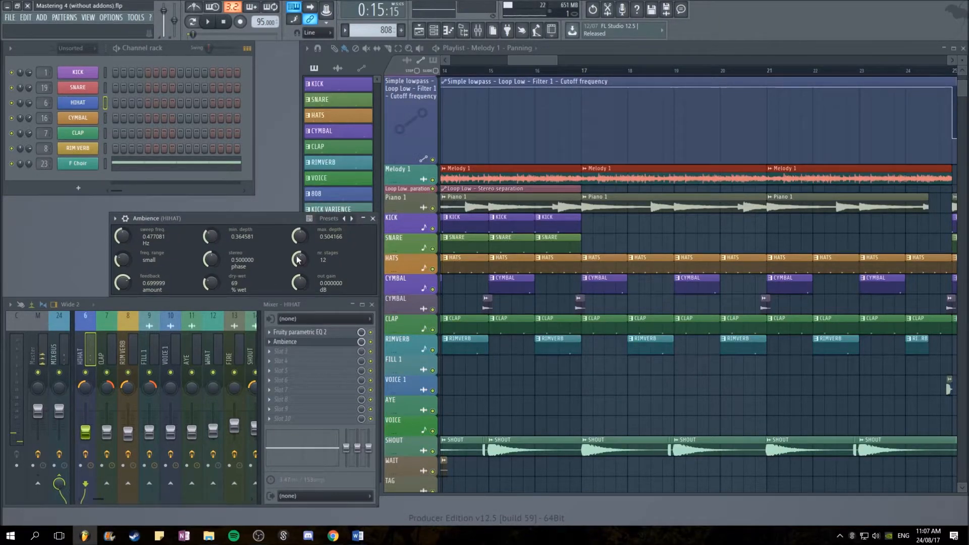
{"action": "left_click", "coordinate": [372, 219]}
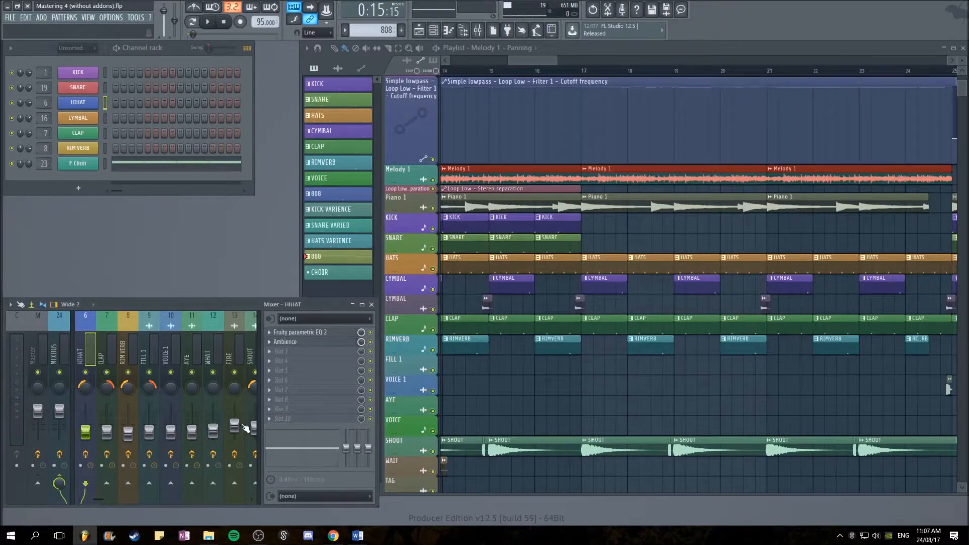
- Lower bands 6 and 2 slightly in the Fruity parametric EQ 2 on the CYMBAL channel's mixer track, and review the curve
{"action": "left_click", "coordinate": [96, 118]}
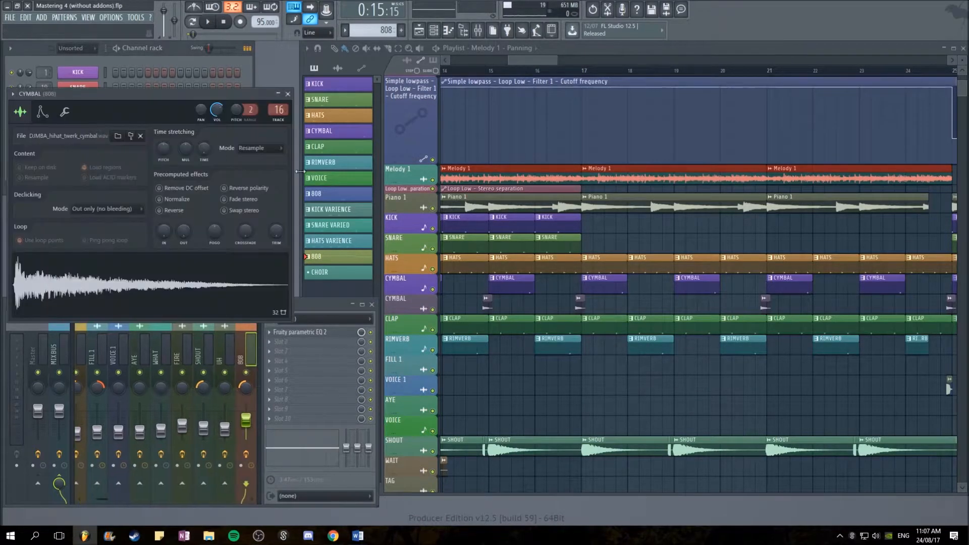
{"action": "left_click", "coordinate": [288, 95]}
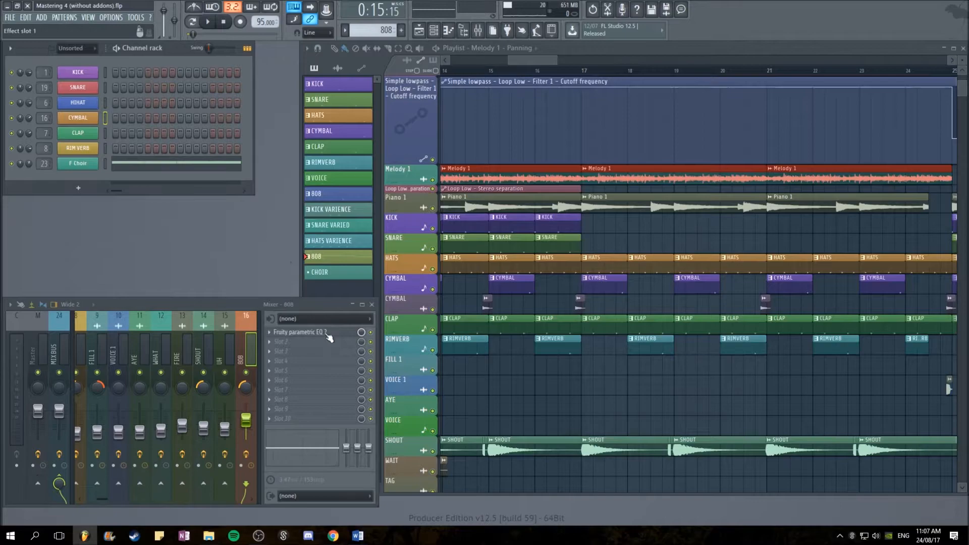
{"action": "left_click", "coordinate": [328, 333]}
{"action": "left_click_drag", "start_coordinate": [195, 116], "coordinate": [274, 107]}
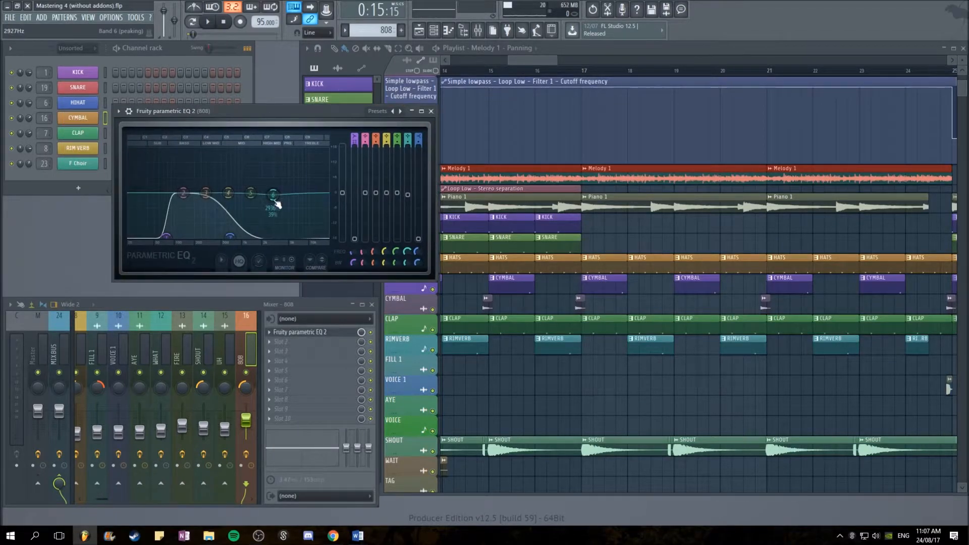
{"action": "left_click_drag", "start_coordinate": [274, 193], "coordinate": [278, 203]}
{"action": "left_click_drag", "start_coordinate": [183, 193], "coordinate": [180, 195]}
{"action": "left_click", "coordinate": [431, 111]}
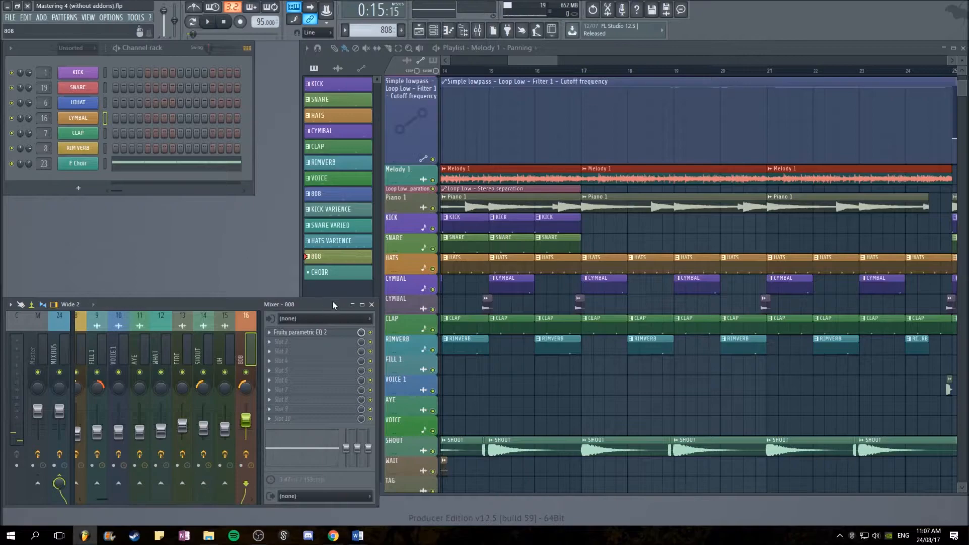
{"action": "left_click", "coordinate": [326, 331]}
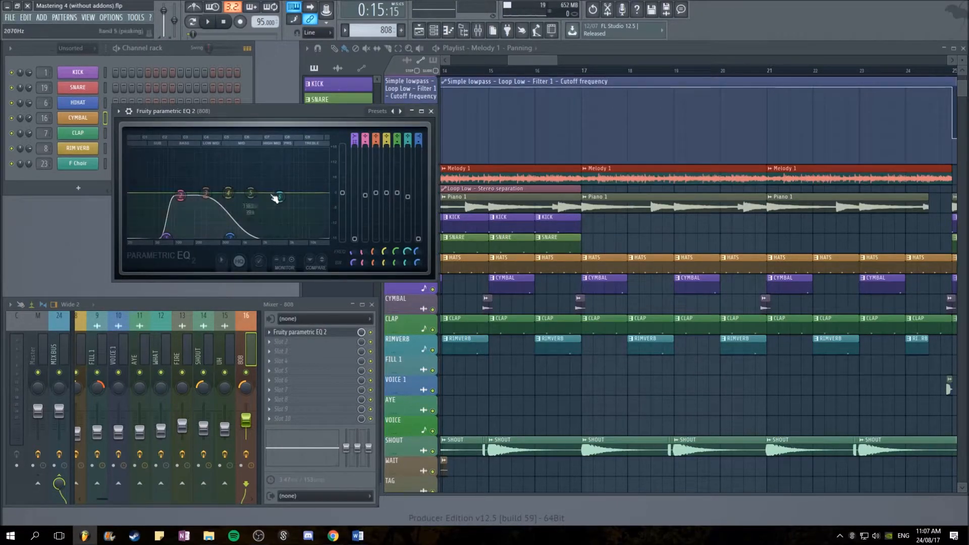
{"action": "left_click", "coordinate": [431, 112]}
- Open the CLAP channel and examine the Fruity parametric EQ 2 curve on its mixer track
{"action": "left_click", "coordinate": [78, 132]}
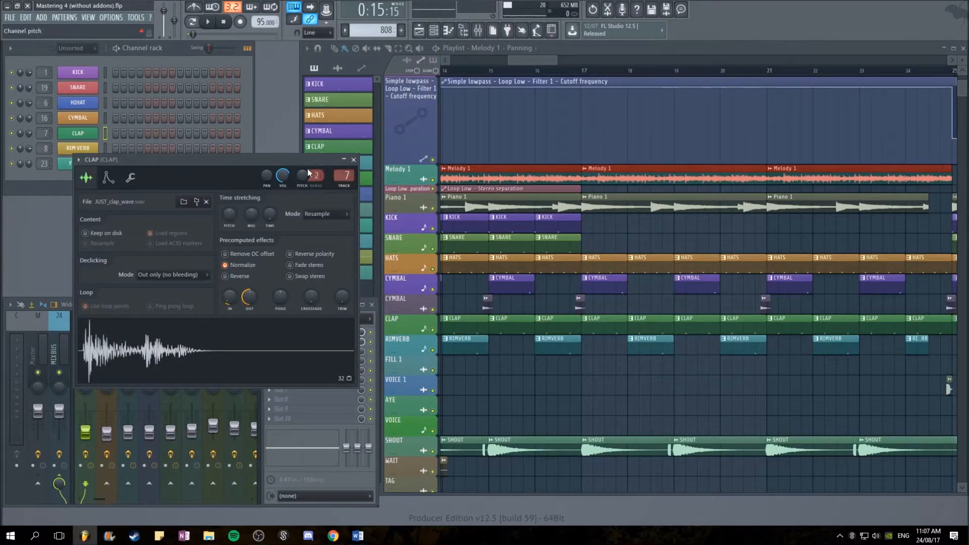
{"action": "left_click", "coordinate": [353, 160]}
{"action": "left_click", "coordinate": [297, 332]}
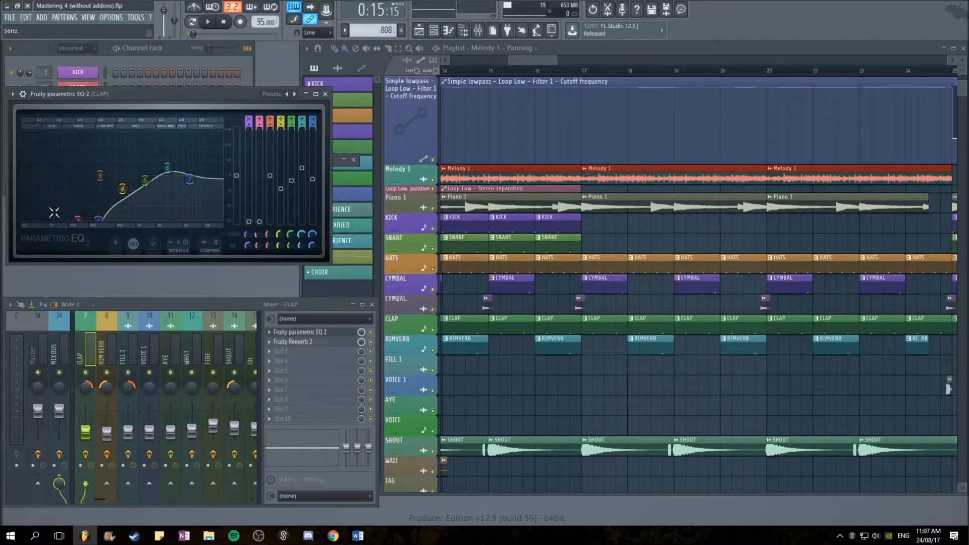
{"action": "left_click_drag", "start_coordinate": [219, 97], "coordinate": [499, 116]}
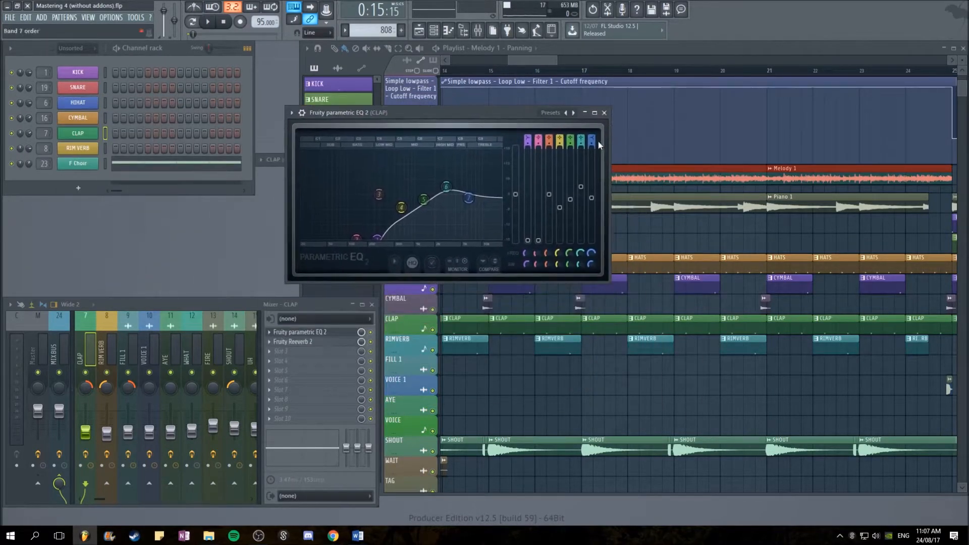
{"action": "left_click", "coordinate": [605, 112]}
- Examine the Fruity Reeverb 2 settings on the CLAP mixer track, and close the effect
{"action": "scroll", "coordinate": [556, 340], "scroll_direction": "down", "scroll_amount": 5}
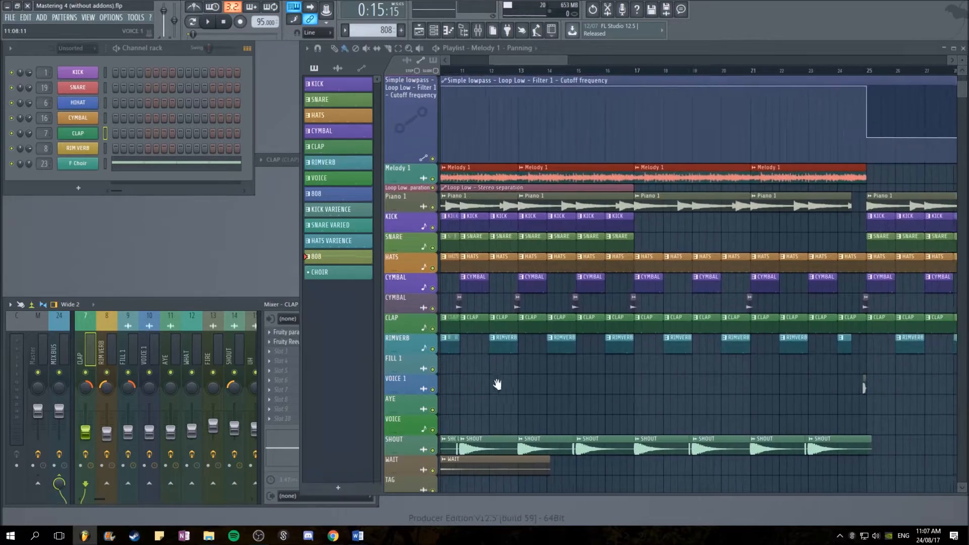
{"action": "left_click", "coordinate": [235, 302]}
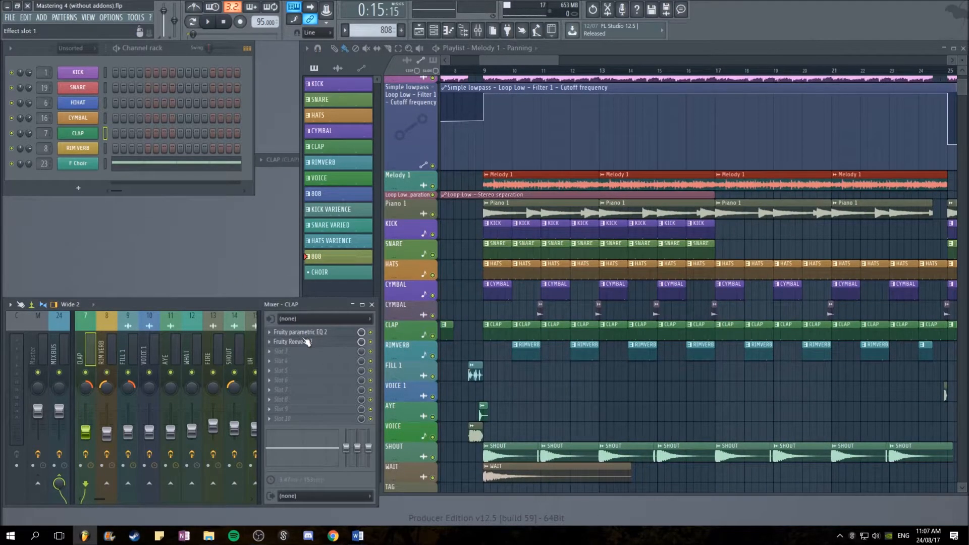
{"action": "left_click", "coordinate": [305, 342]}
{"action": "left_click_drag", "start_coordinate": [101, 106], "coordinate": [107, 127]}
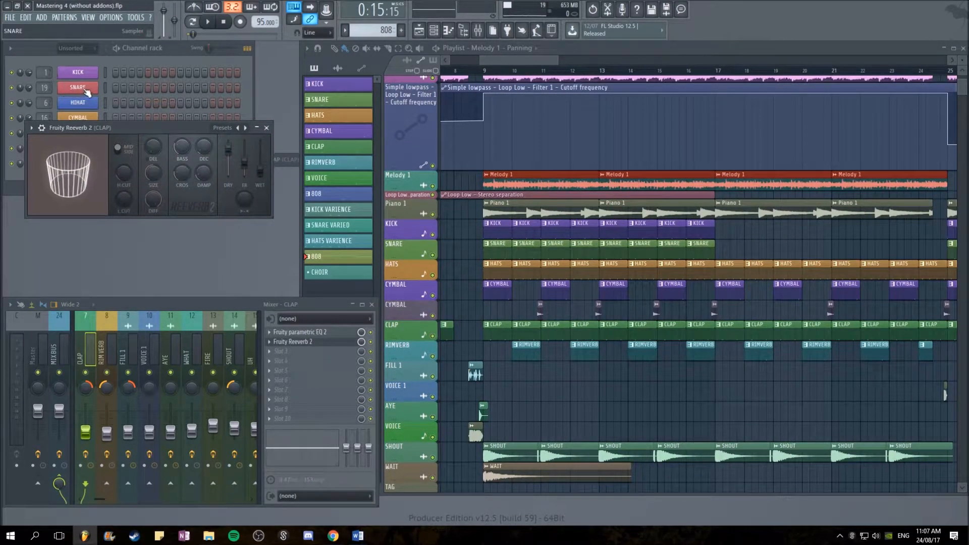
{"action": "left_click", "coordinate": [267, 128]}
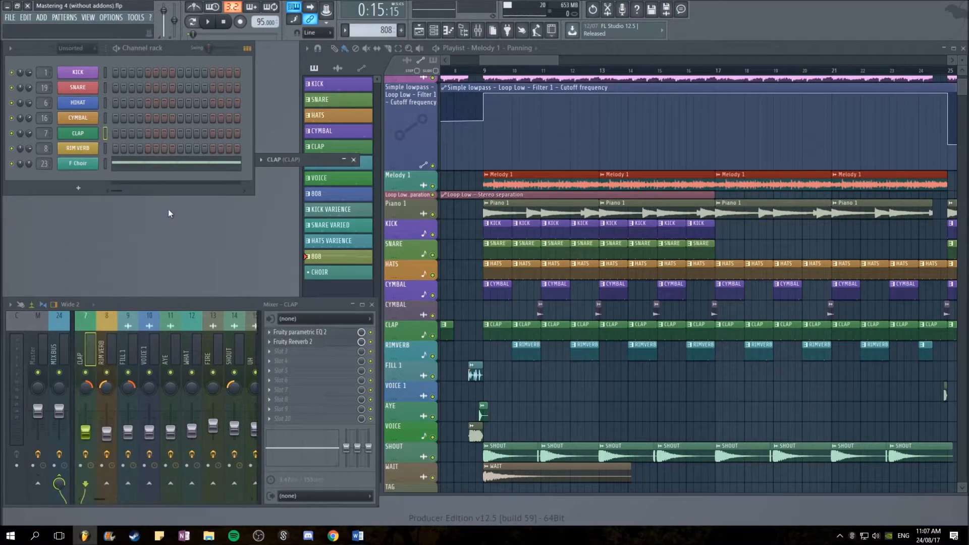
- Solo the CLAP track in the playlist and enable the SNARE track alongside it
{"action": "left_click", "coordinate": [432, 336], "text": "ctrl"}
{"action": "scroll", "coordinate": [413, 251], "scroll_direction": "down", "scroll_amount": 3}
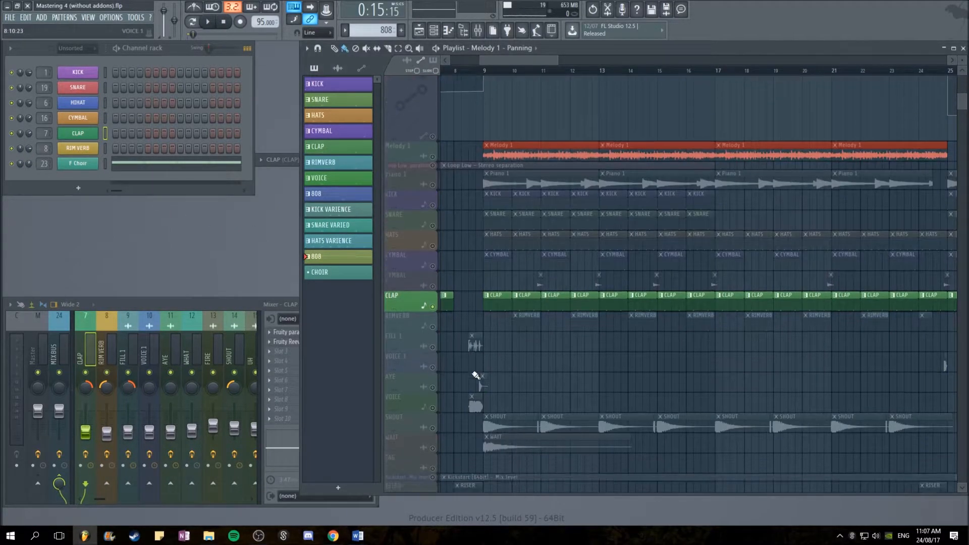
{"action": "left_click", "coordinate": [433, 194]}
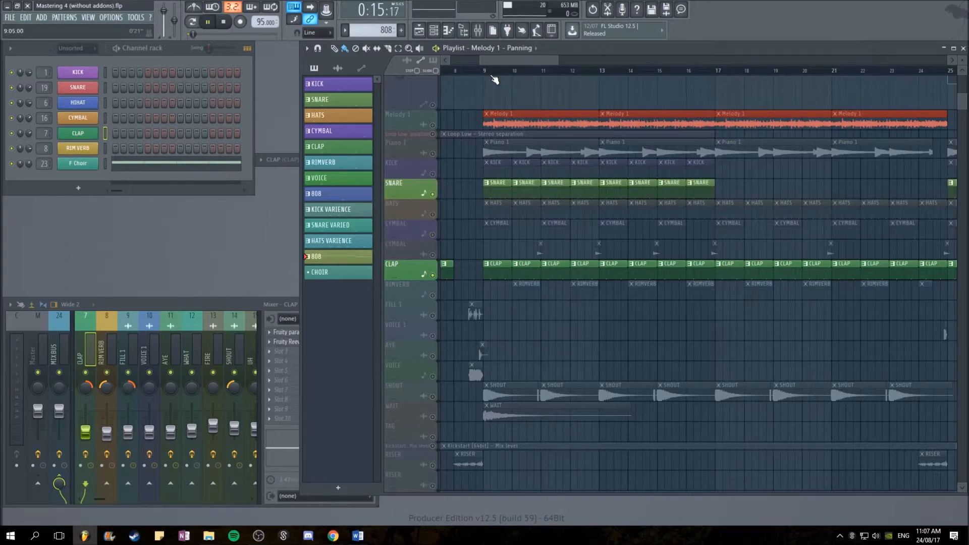
- Play the soloed CLAP and SNARE tracks together from bar 9, stop playback, and unmute all the playlist tracks
{"action": "key", "text": "space"}
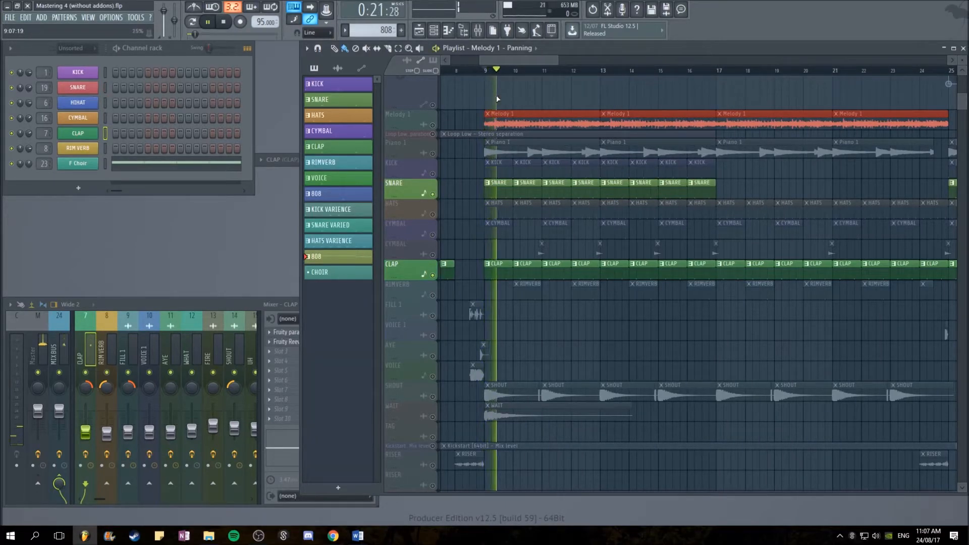
{"action": "key", "text": "space"}
{"action": "left_click", "coordinate": [432, 275], "text": "ctrl"}
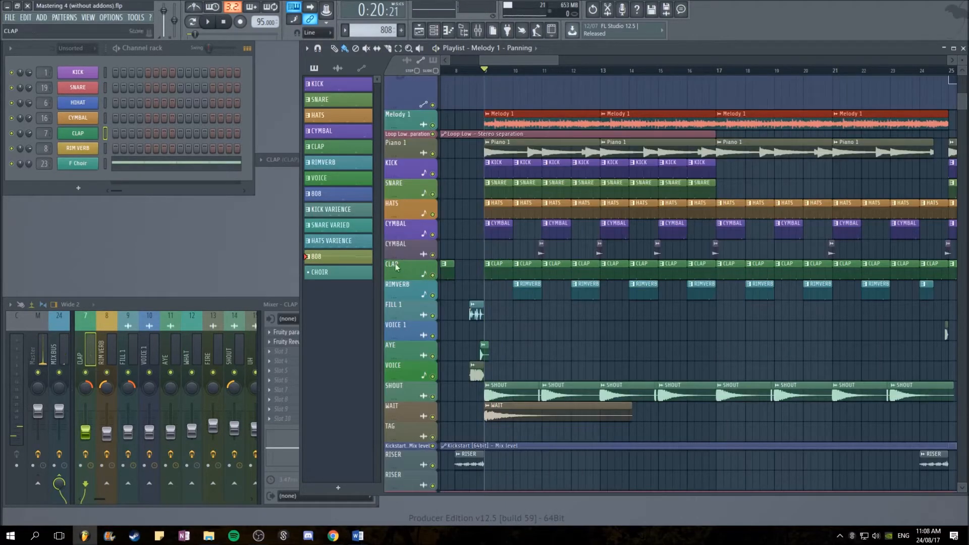
- Examine the RIM VERB channel's sample settings, compare them with the CLAP channel's, and select the RIM VERB mixer track
{"action": "left_click", "coordinate": [93, 151]}
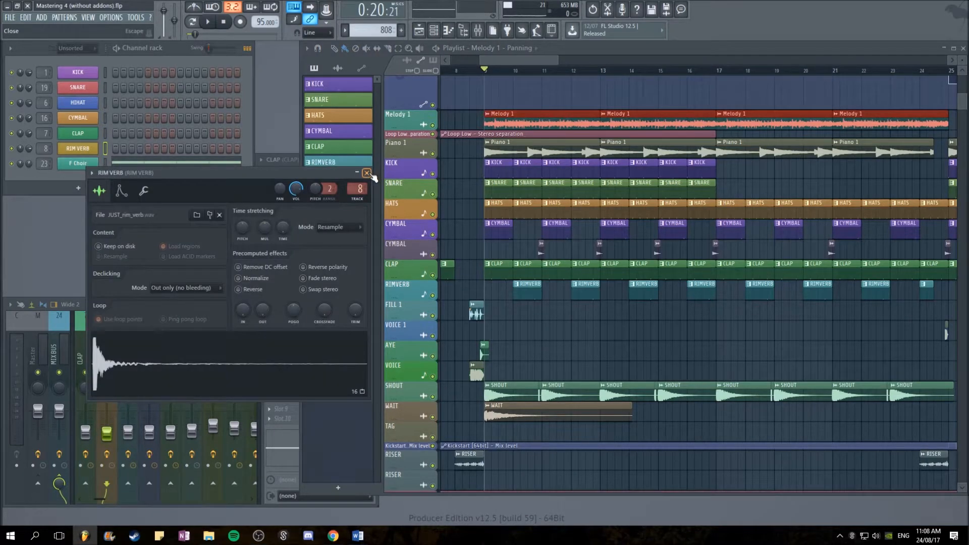
{"action": "left_click", "coordinate": [367, 174]}
{"action": "left_click", "coordinate": [89, 150]}
{"action": "left_click", "coordinate": [367, 173]}
{"action": "left_click", "coordinate": [293, 160]}
{"action": "double_click", "coordinate": [322, 160]}
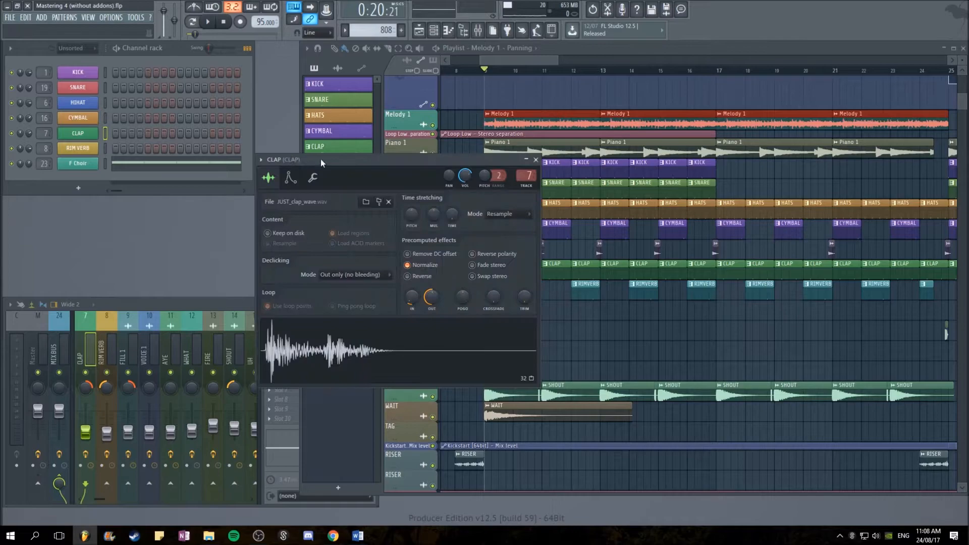
{"action": "left_click", "coordinate": [536, 160]}
{"action": "left_click", "coordinate": [86, 149]}
{"action": "left_click", "coordinate": [367, 174]}
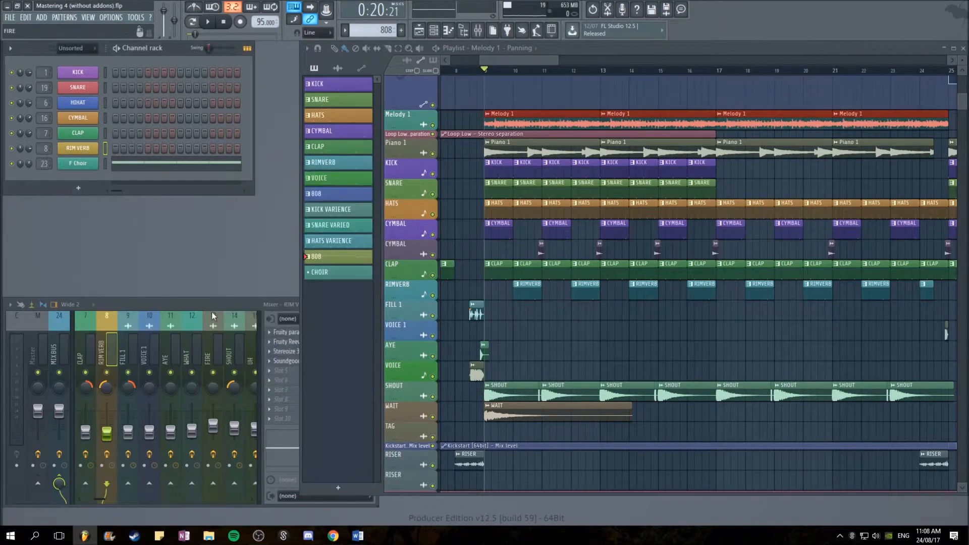
{"action": "left_click", "coordinate": [210, 323]}
{"action": "left_click", "coordinate": [112, 348]}
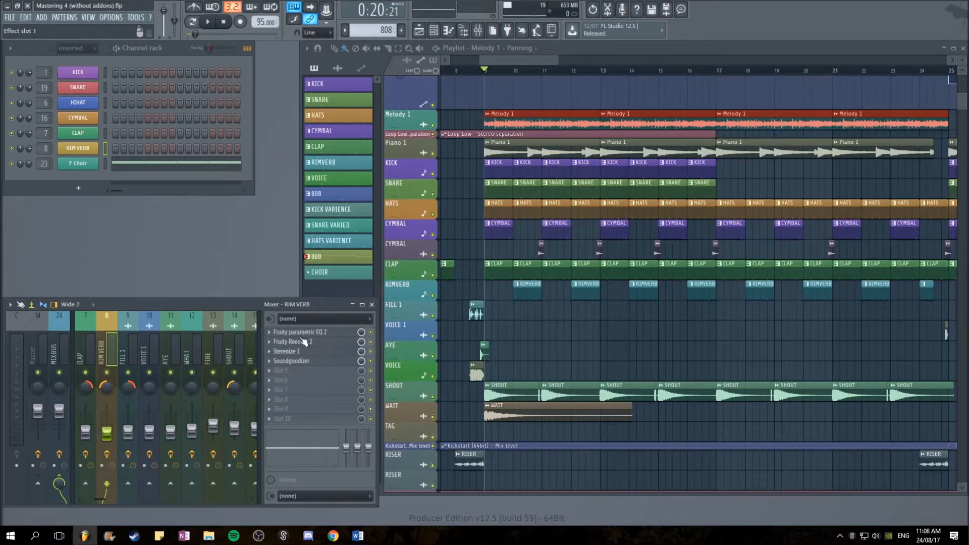
- Examine the Stereoize 3 settings on the RIM VERB mixer track, and close the effect
{"action": "left_click", "coordinate": [296, 352]}
{"action": "left_click", "coordinate": [295, 351]}
{"action": "left_click", "coordinate": [295, 342]}
{"action": "left_click", "coordinate": [295, 352]}
{"action": "left_click", "coordinate": [288, 134]}
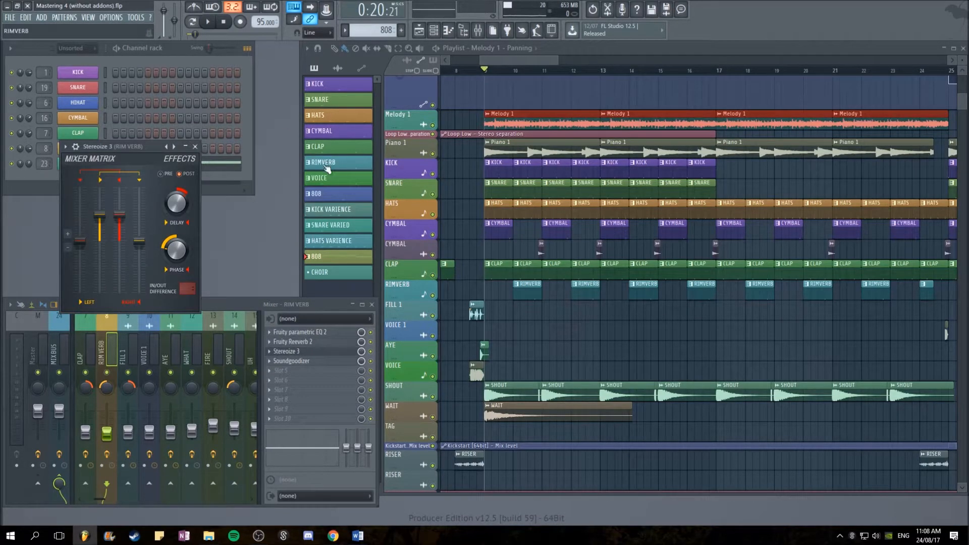
{"action": "left_click_drag", "start_coordinate": [128, 150], "coordinate": [455, 158]}
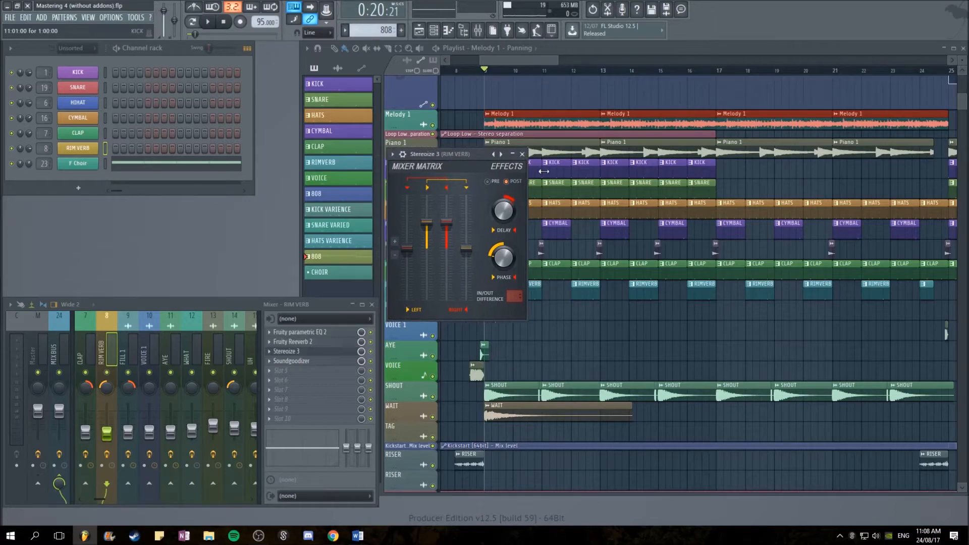
{"action": "left_click", "coordinate": [523, 154]}
- Lower band 2 slightly in the Fruity parametric EQ 2 on the RIM VERB mixer track, review the curve, and close the effect
{"action": "scroll", "coordinate": [529, 347], "scroll_direction": "up", "scroll_amount": 3}
{"action": "left_click_drag", "start_coordinate": [528, 347], "coordinate": [551, 298]}
{"action": "left_click", "coordinate": [278, 307]}
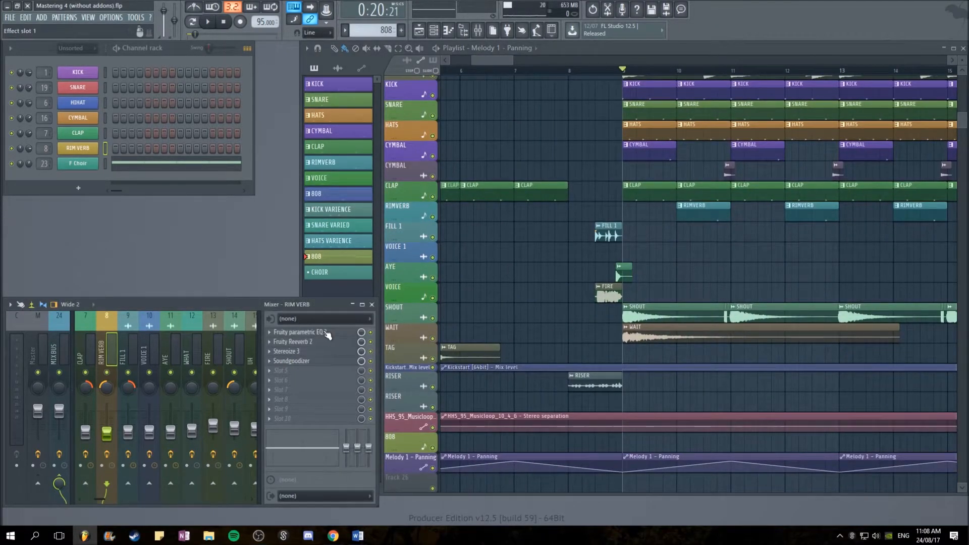
{"action": "left_click", "coordinate": [326, 333]}
{"action": "left_click_drag", "start_coordinate": [281, 203], "coordinate": [284, 208]}
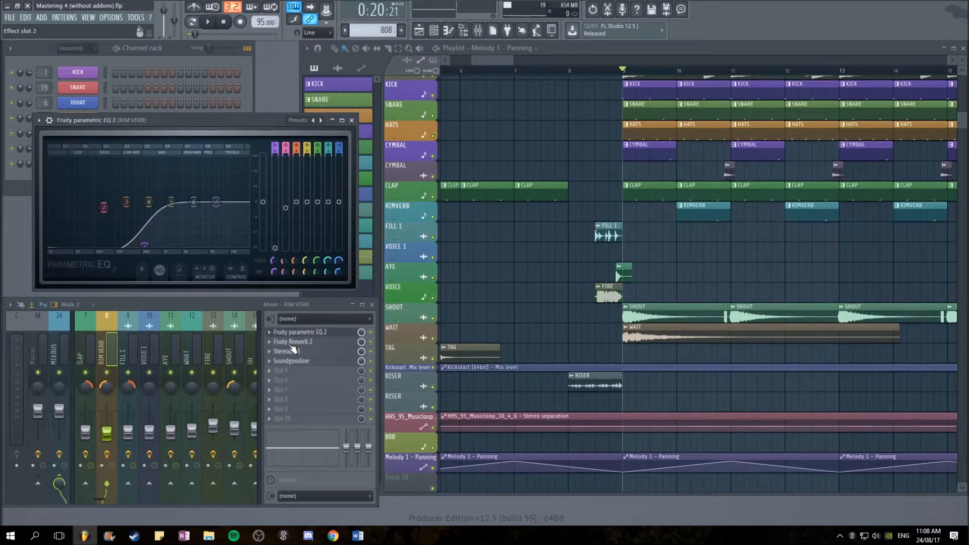
{"action": "mouse_move", "coordinate": [339, 220]}
{"action": "left_mouse_down"}
{"action": "mouse_move", "coordinate": [340, 195]}
{"action": "mouse_move", "coordinate": [335, 210]}
{"action": "left_mouse_up"}
{"action": "left_click_drag", "start_coordinate": [242, 121], "coordinate": [250, 114]}
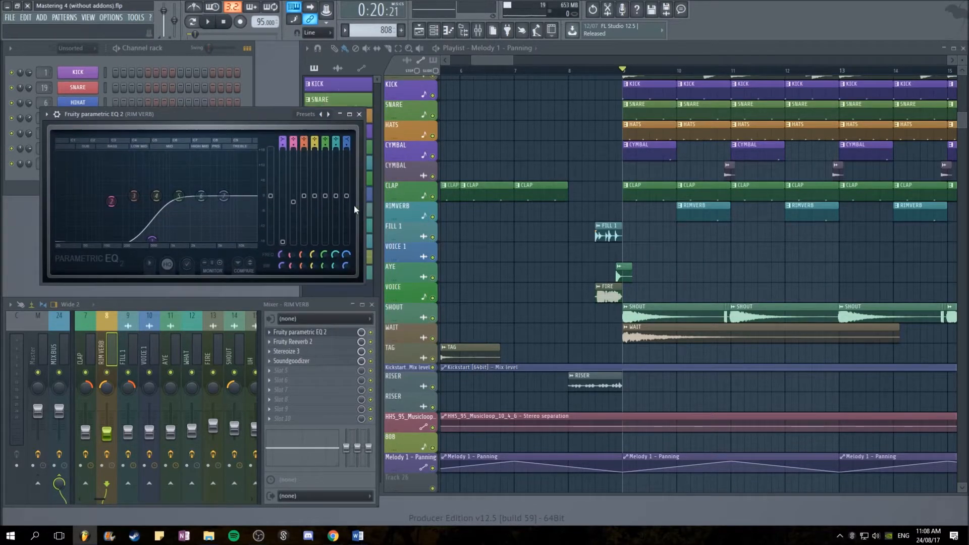
{"action": "left_click", "coordinate": [359, 114]}
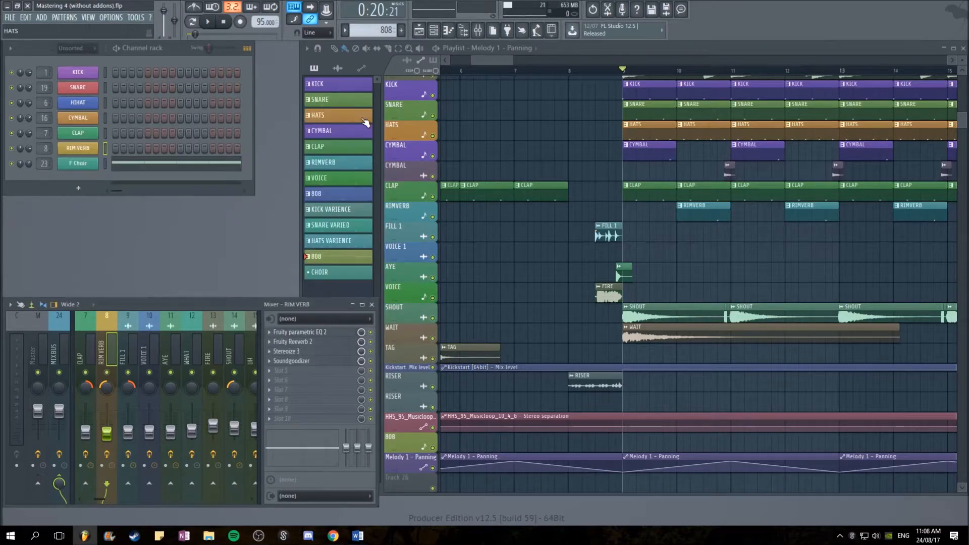
- Examine the Soundgoodizer on the RIM VERB mixer track, recheck the Fruity parametric EQ 2, and close both effects
{"action": "left_click", "coordinate": [311, 361]}
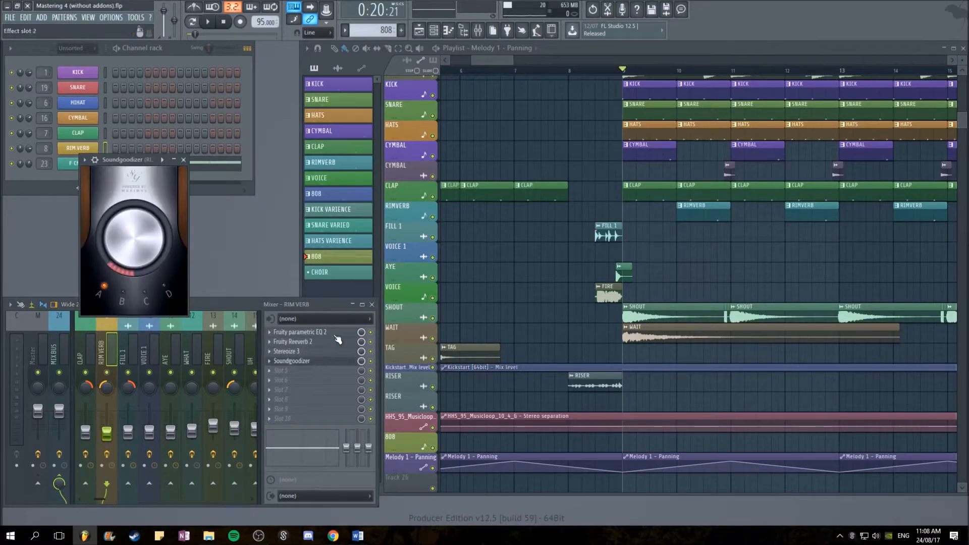
{"action": "left_click", "coordinate": [184, 160]}
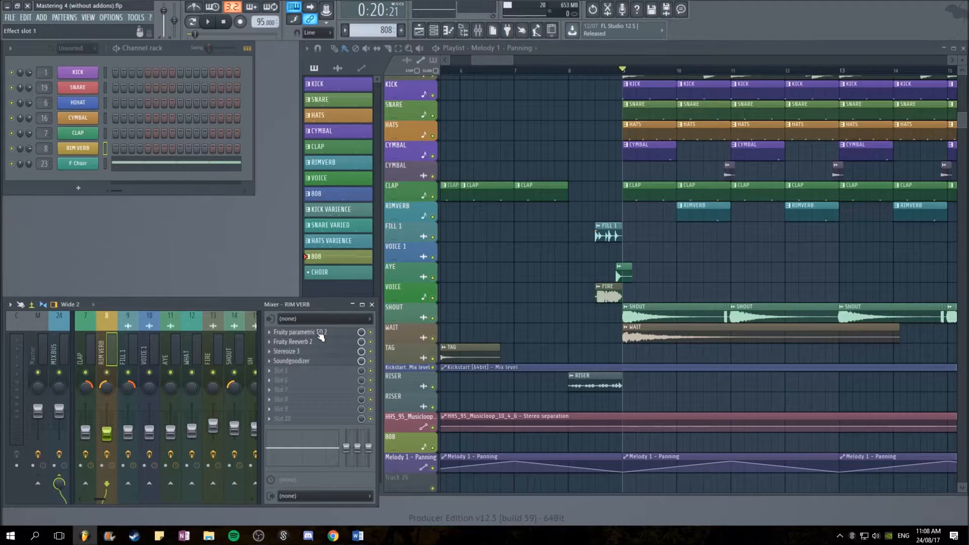
{"action": "left_click", "coordinate": [319, 333]}
{"action": "left_click", "coordinate": [363, 114]}
- Briefly solo the RIMVERB playlist track, and play its pattern from bar 10 with all the tracks enabled
{"action": "scroll", "coordinate": [671, 277], "scroll_direction": "down", "scroll_amount": 4}
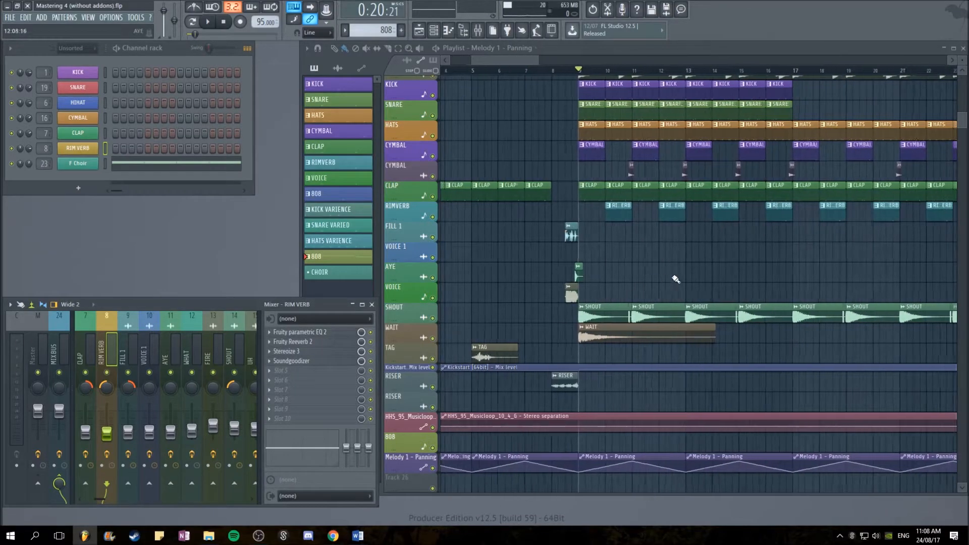
{"action": "left_click_drag", "start_coordinate": [625, 274], "coordinate": [607, 317]}
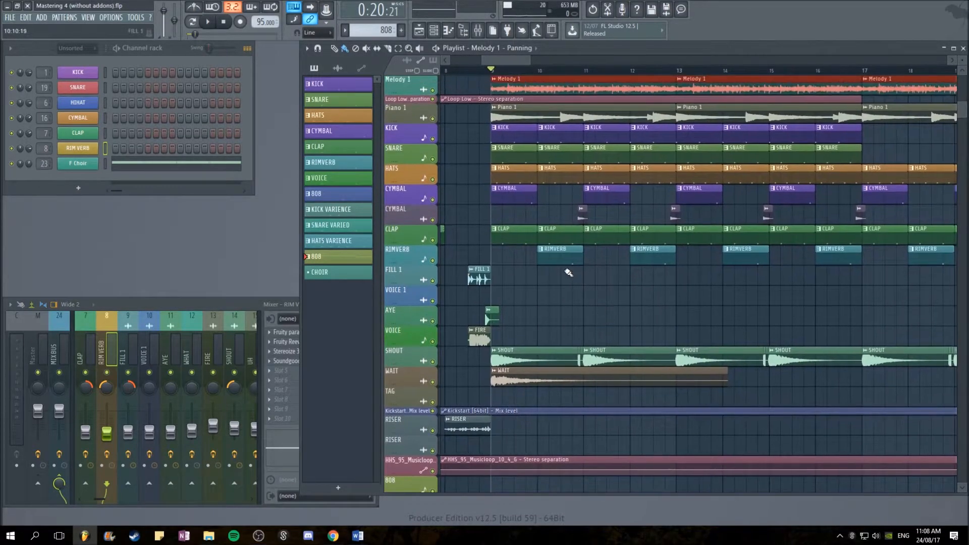
{"action": "scroll", "coordinate": [571, 276], "scroll_direction": "up", "scroll_amount": 4}
{"action": "left_click", "coordinate": [591, 69]}
{"action": "left_click", "coordinate": [430, 257]}
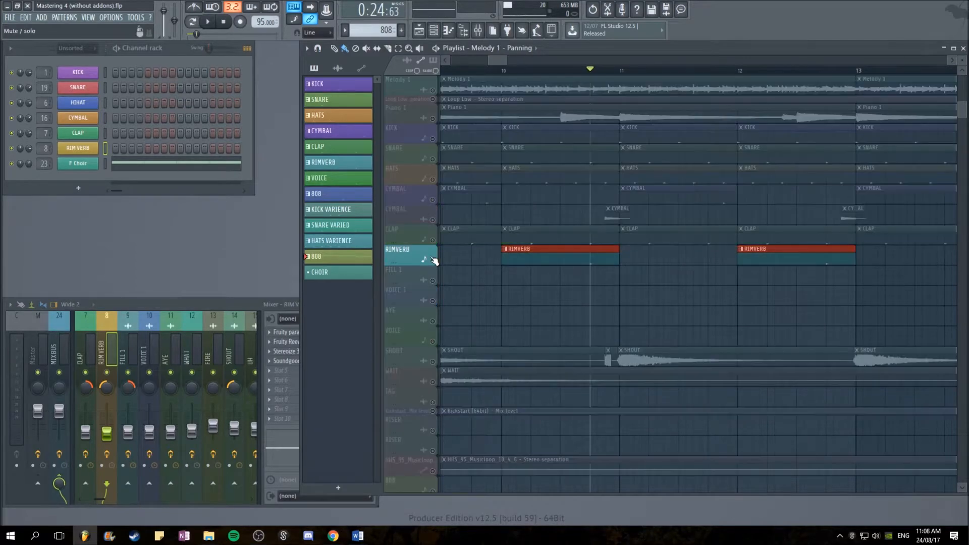
{"action": "left_click_drag", "start_coordinate": [621, 347], "coordinate": [636, 348]}
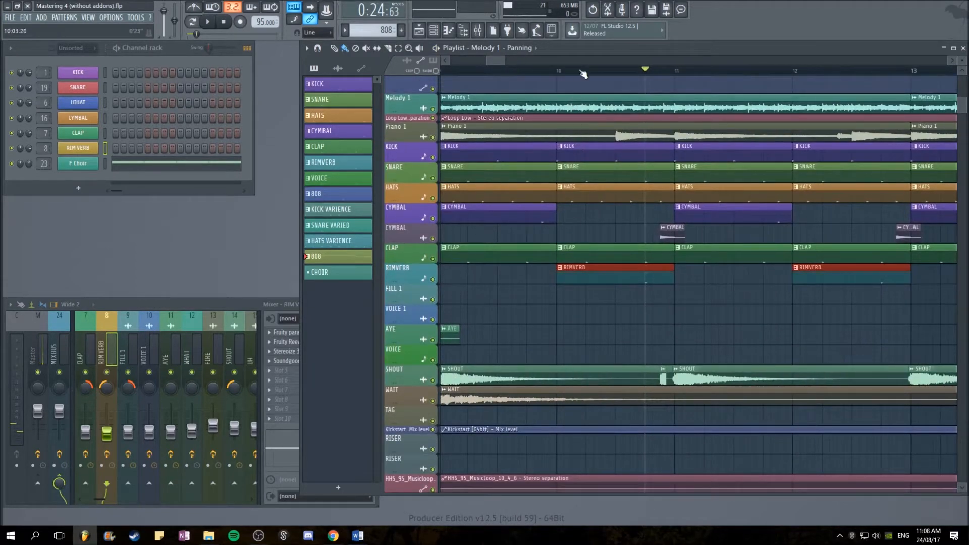
{"action": "left_click", "coordinate": [559, 70]}
{"action": "key", "text": "space"}
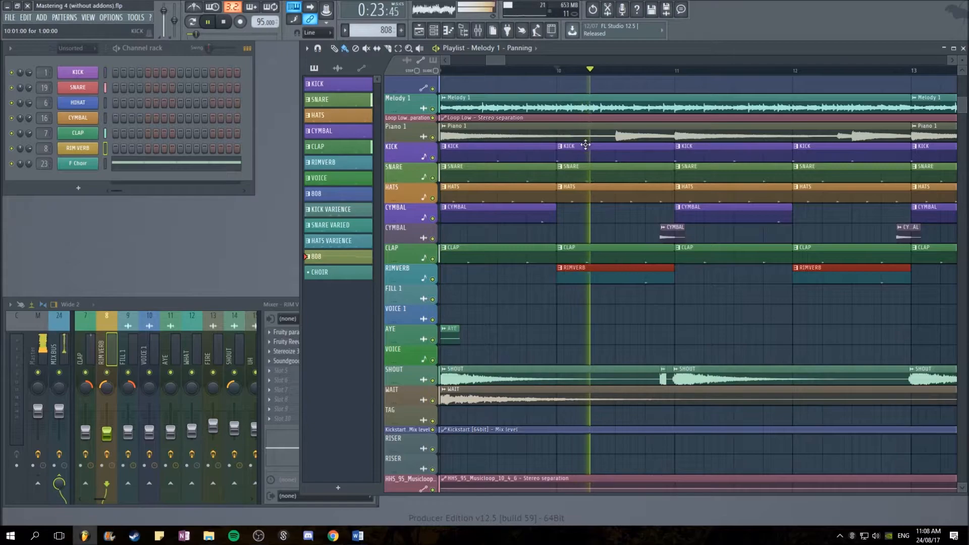
{"action": "key", "text": "space"}
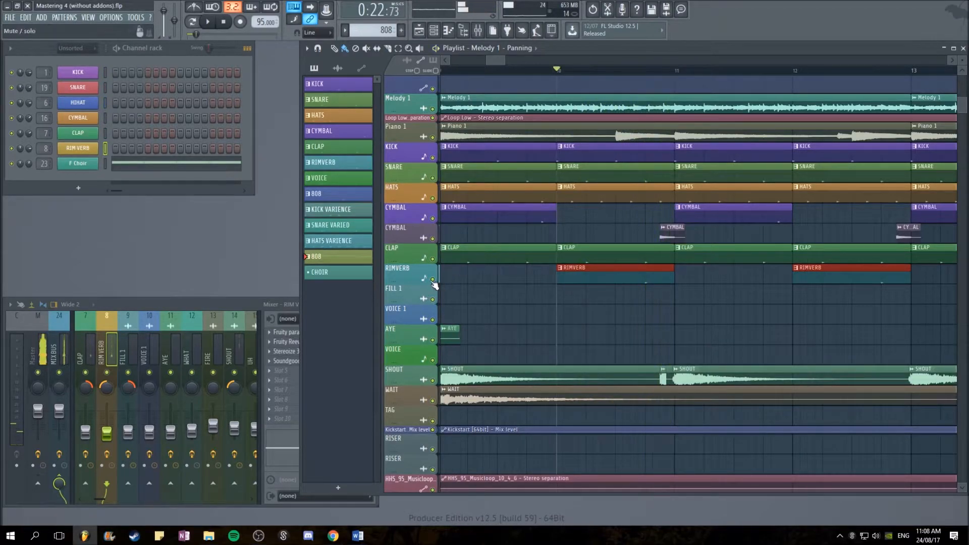
- Examine the F Choir channel's sample settings, close them, and look over its mixer effects and the playlist arrangement
{"action": "scroll", "coordinate": [533, 316], "scroll_direction": "down", "scroll_amount": 3}
{"action": "scroll", "coordinate": [539, 289], "scroll_direction": "down", "scroll_amount": 4}
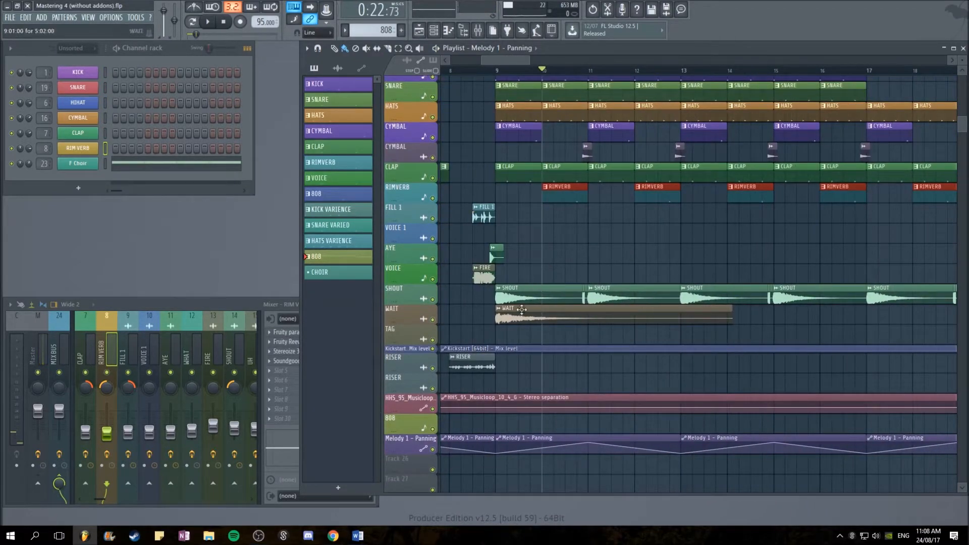
{"action": "left_click", "coordinate": [100, 163]}
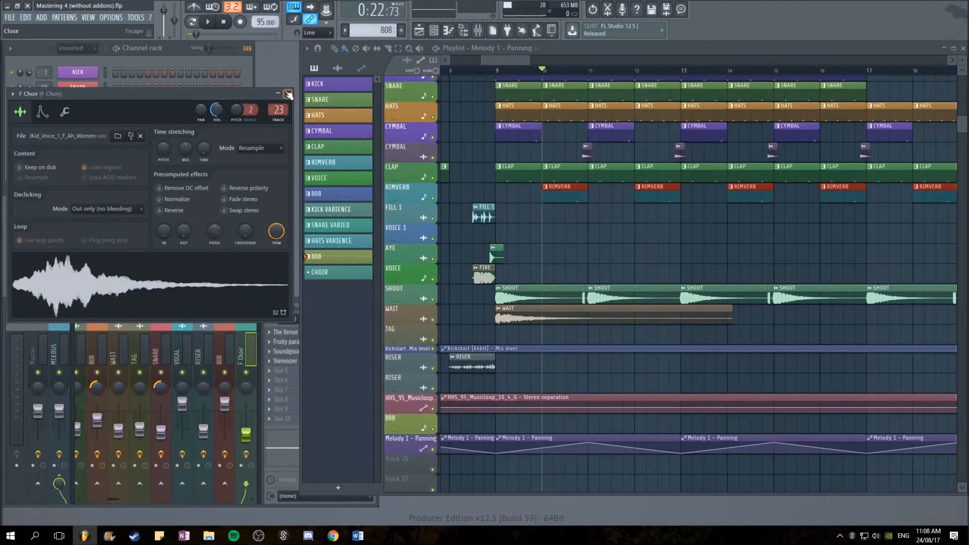
{"action": "left_click", "coordinate": [287, 95]}
{"action": "left_click", "coordinate": [166, 304]}
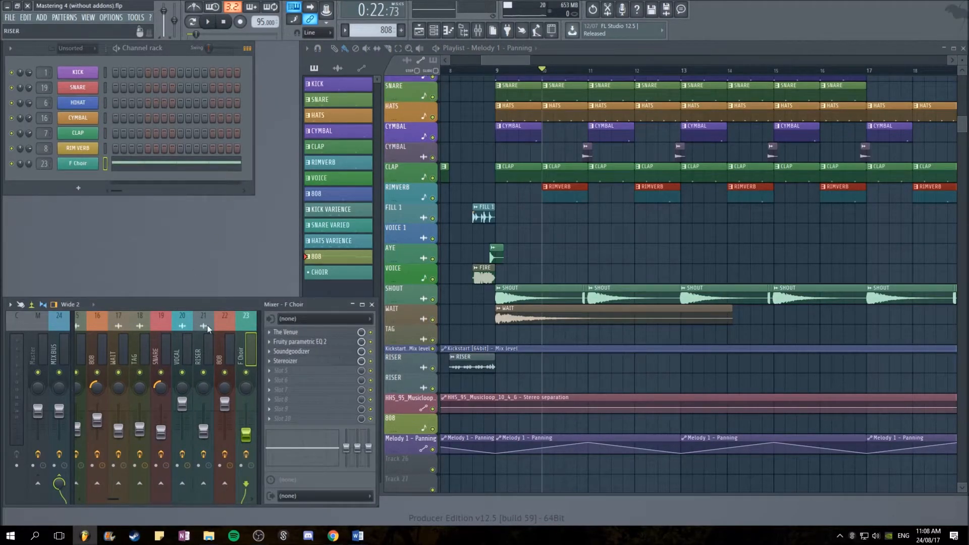
{"action": "scroll", "coordinate": [576, 282], "scroll_direction": "down", "scroll_amount": 4}
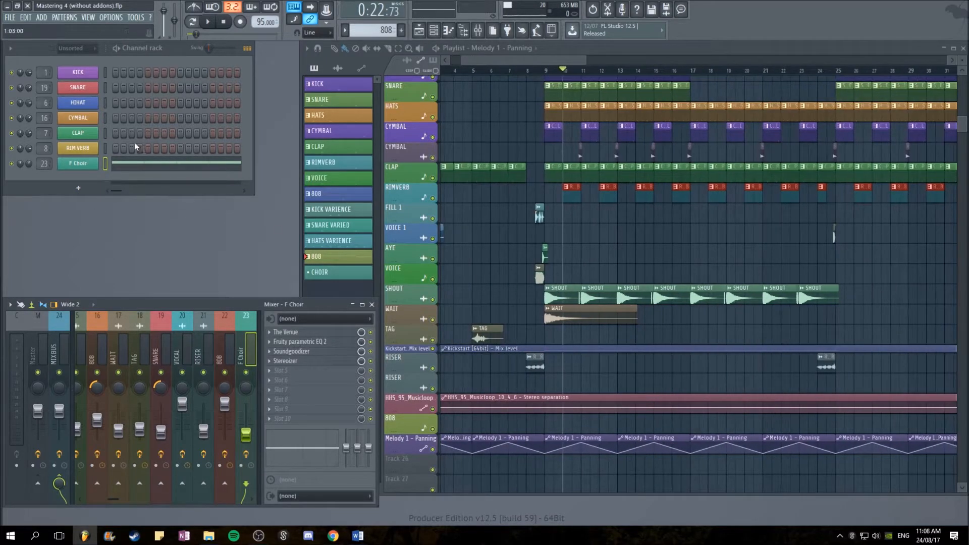
- Filter the channel rack to the Audio channels, and return it to the Unsorted group
{"action": "left_click", "coordinate": [73, 49]}
{"action": "left_click", "coordinate": [70, 72]}
{"action": "left_click", "coordinate": [83, 49]}
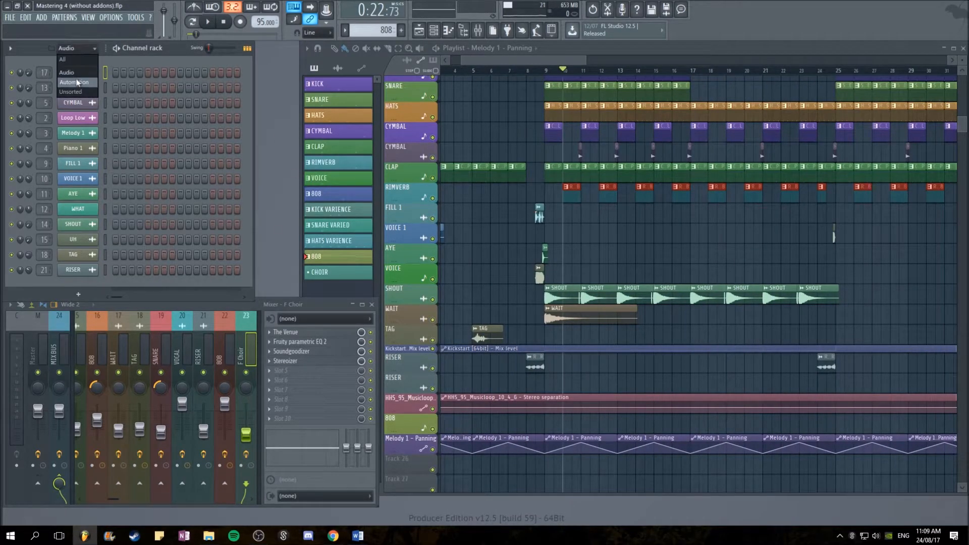
{"action": "left_click", "coordinate": [83, 92]}
{"action": "left_click", "coordinate": [91, 49]}
{"action": "left_click", "coordinate": [89, 93]}
- Select the Loop Low mixer track and open its first Fruity parametric EQ 2 to examine the curve
{"action": "scroll", "coordinate": [587, 275], "scroll_direction": "down", "scroll_amount": 3}
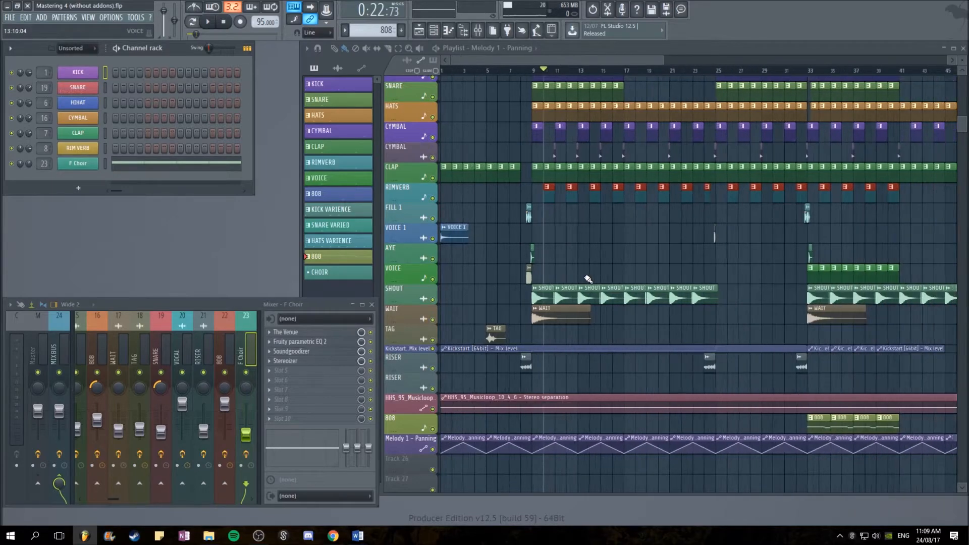
{"action": "left_click_drag", "start_coordinate": [550, 256], "coordinate": [598, 303]}
{"action": "scroll", "coordinate": [463, 191], "scroll_direction": "up", "scroll_amount": 5}
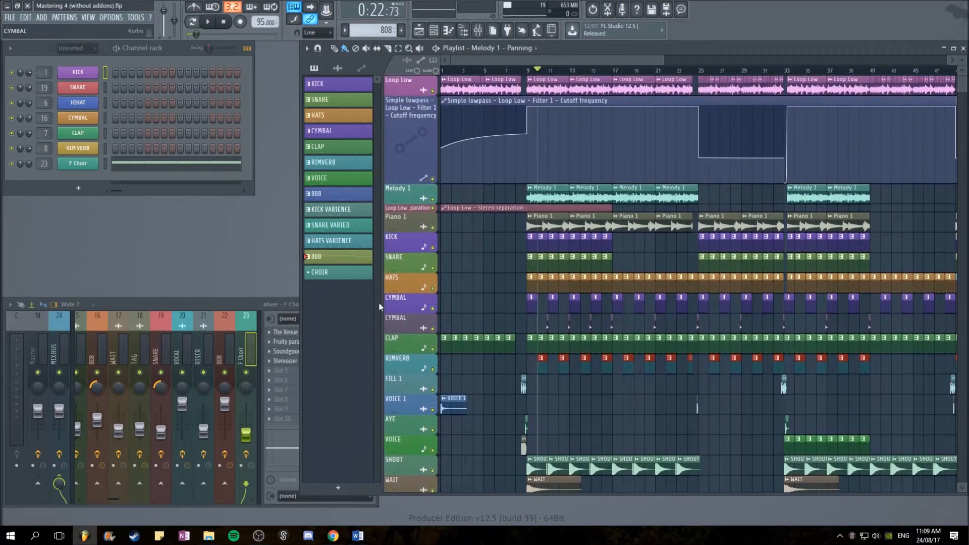
{"action": "left_click_drag", "start_coordinate": [160, 339], "coordinate": [107, 350]}
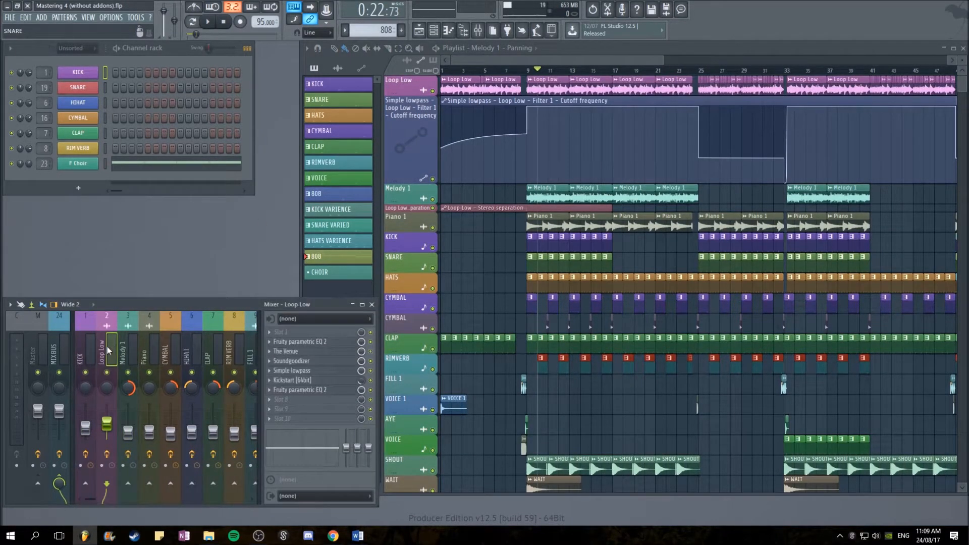
{"action": "left_click", "coordinate": [318, 342]}
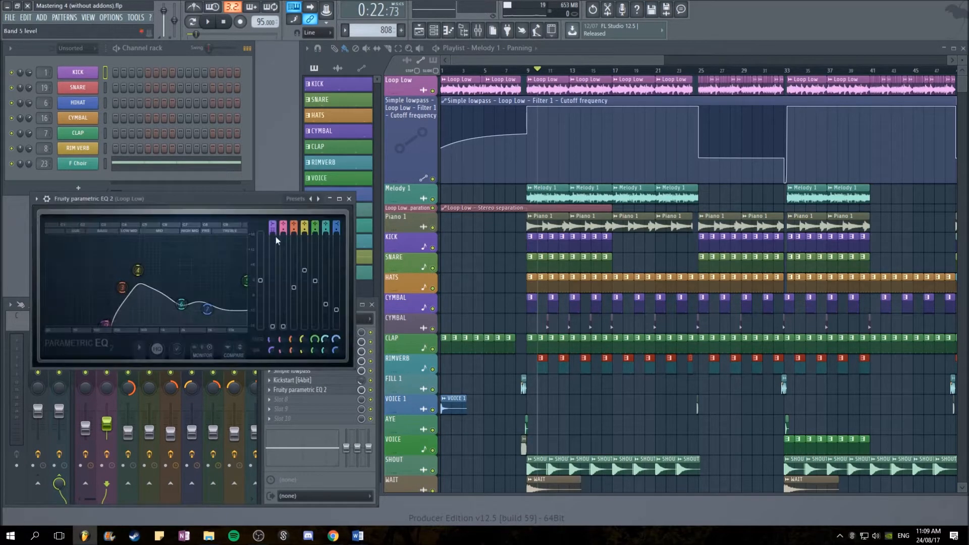
{"action": "left_click_drag", "start_coordinate": [240, 199], "coordinate": [371, 172]}
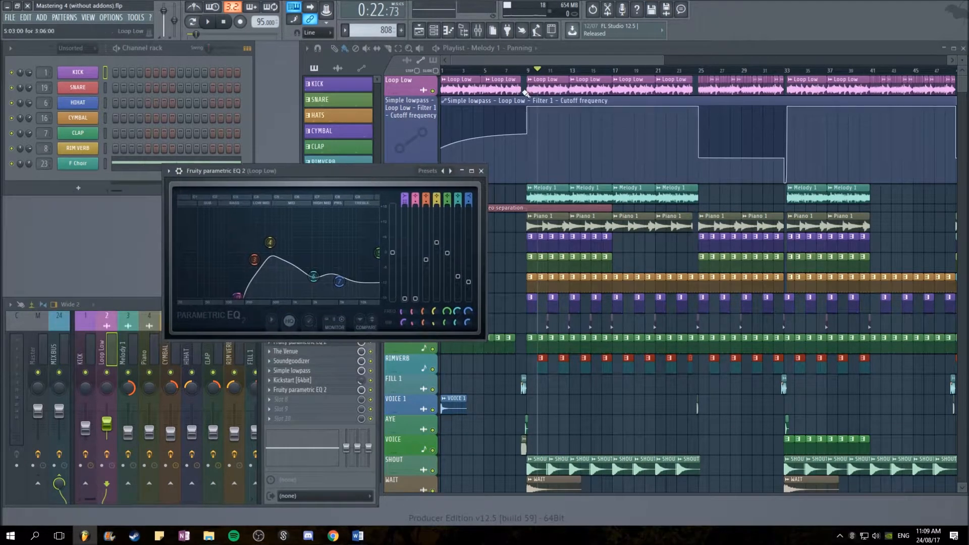
- Place the playback position at bar 9, and review the Loop Low EQ curve beside its lowpass cutoff automation
{"action": "left_click", "coordinate": [530, 70]}
{"action": "left_click_drag", "start_coordinate": [276, 181], "coordinate": [148, 133]}
{"action": "scroll", "coordinate": [462, 193], "scroll_direction": "up", "scroll_amount": 2}
{"action": "scroll", "coordinate": [463, 193], "scroll_direction": "up", "scroll_amount": 2}
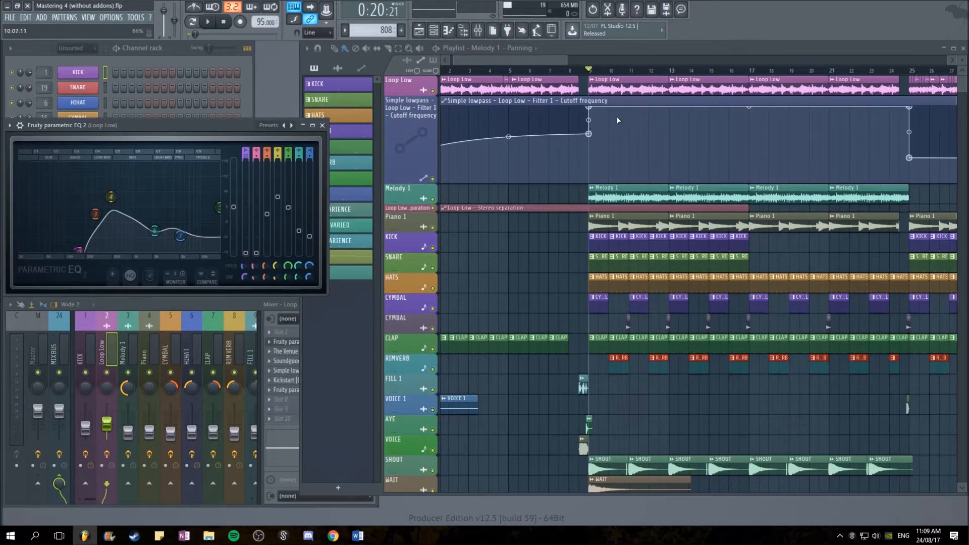
{"action": "scroll", "coordinate": [620, 120], "scroll_direction": "down", "scroll_amount": 2}
{"action": "mouse_move", "coordinate": [250, 121]}
{"action": "left_mouse_down"}
{"action": "mouse_move", "coordinate": [259, 133]}
{"action": "mouse_move", "coordinate": [290, 127]}
{"action": "mouse_move", "coordinate": [235, 120]}
{"action": "mouse_move", "coordinate": [248, 133]}
{"action": "left_mouse_up"}
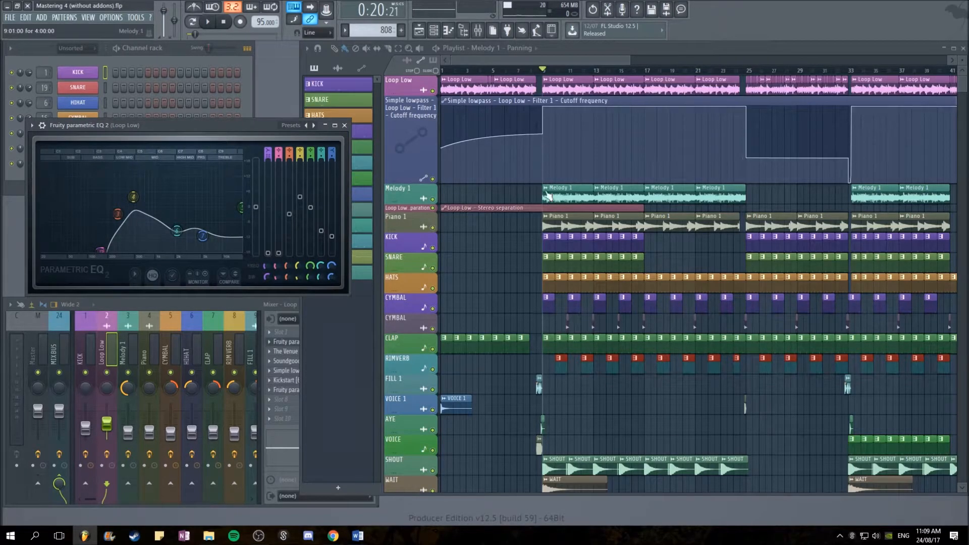
- Solo the Loop Low track in the playlist, play it briefly from bar 9, and select its clips
{"action": "left_click", "coordinate": [433, 91], "text": "ctrl"}
{"action": "key", "text": "space"}
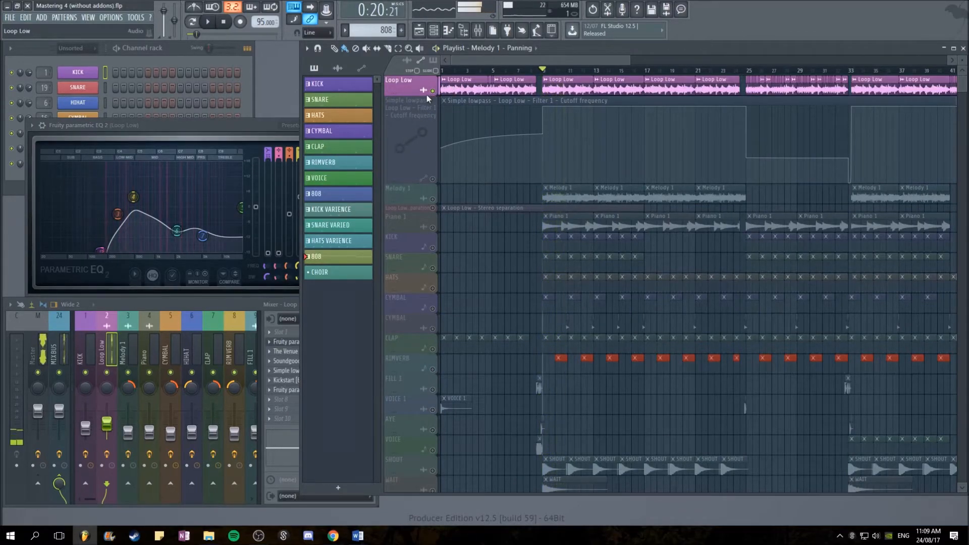
{"action": "key", "text": "space"}
{"action": "left_click", "coordinate": [428, 94]}
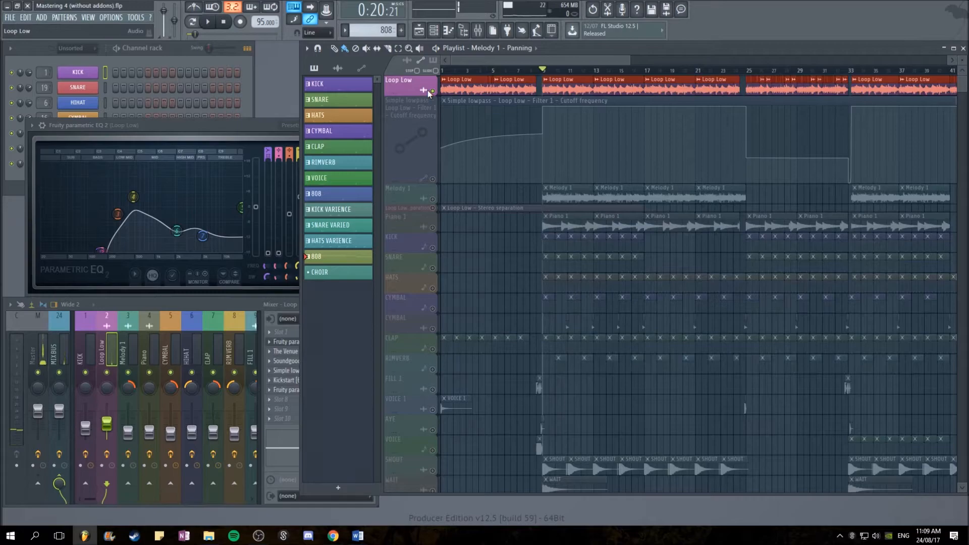
- Open The Venue reverb on the Loop Low mixer track, and look over its controls and plugin options
{"action": "left_click", "coordinate": [287, 351]}
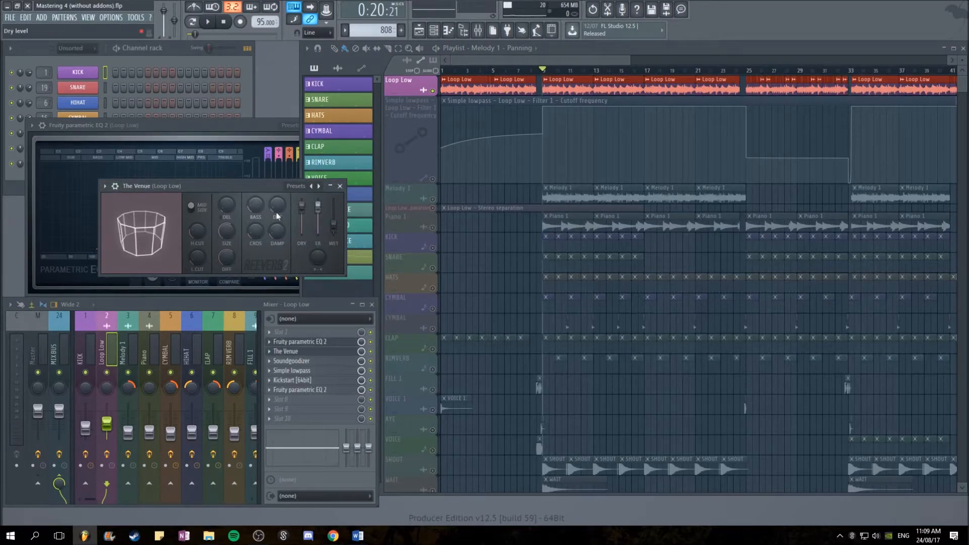
{"action": "left_click", "coordinate": [105, 186]}
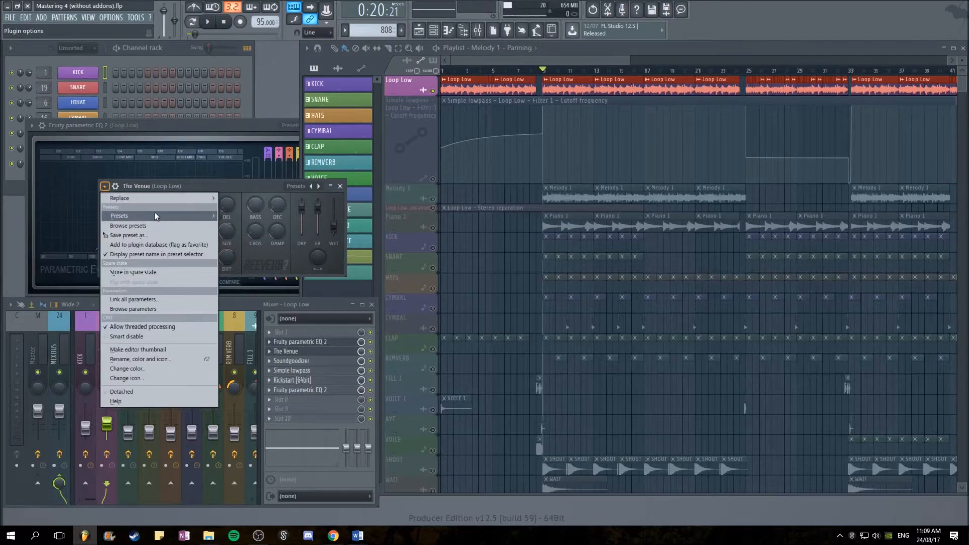
{"action": "mouse_move", "coordinate": [159, 216]}
{"action": "left_click", "coordinate": [266, 185]}
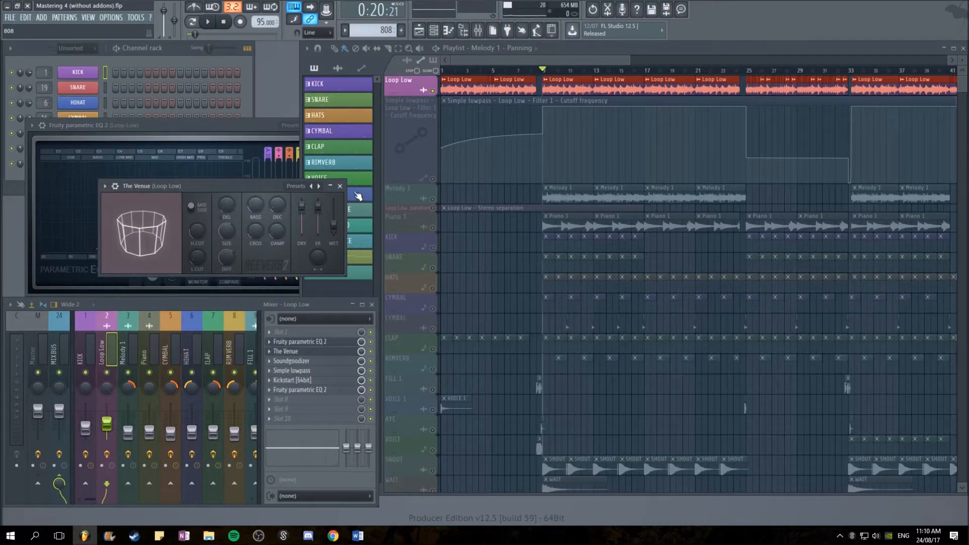
{"action": "left_click", "coordinate": [340, 186]}
- View the Soundgoodizer on the Loop Low track, and close it together with the first Fruity parametric EQ 2
{"action": "left_click", "coordinate": [303, 362]}
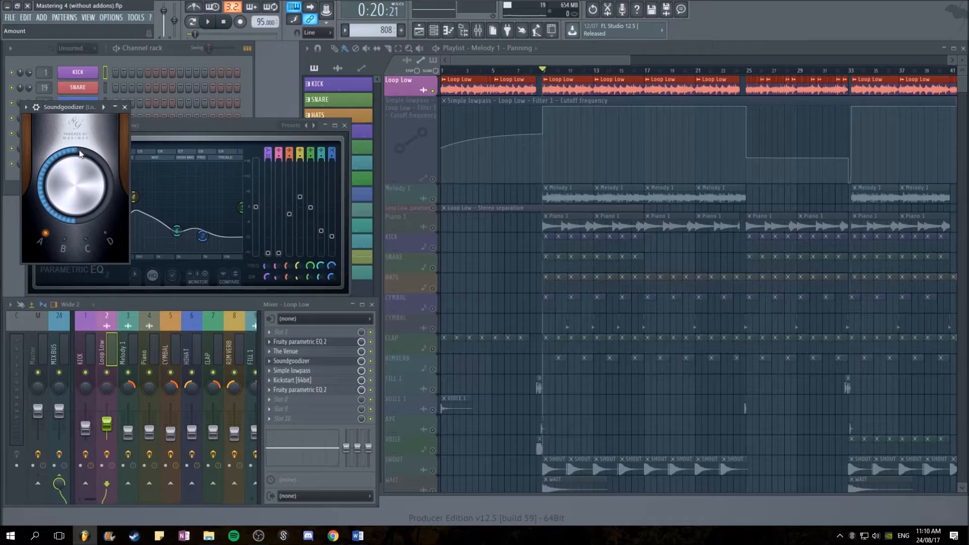
{"action": "left_click", "coordinate": [335, 126]}
{"action": "left_click", "coordinate": [955, 46]}
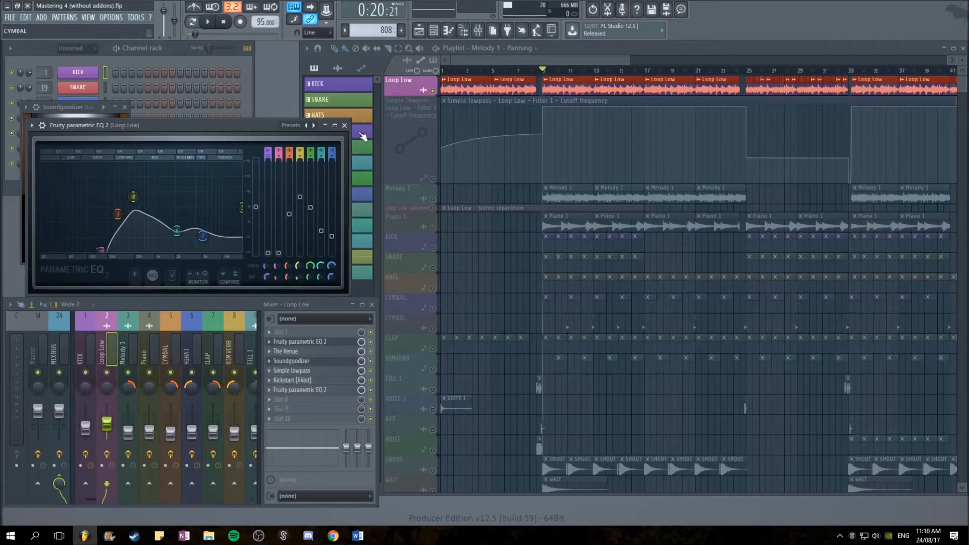
{"action": "left_click", "coordinate": [345, 126]}
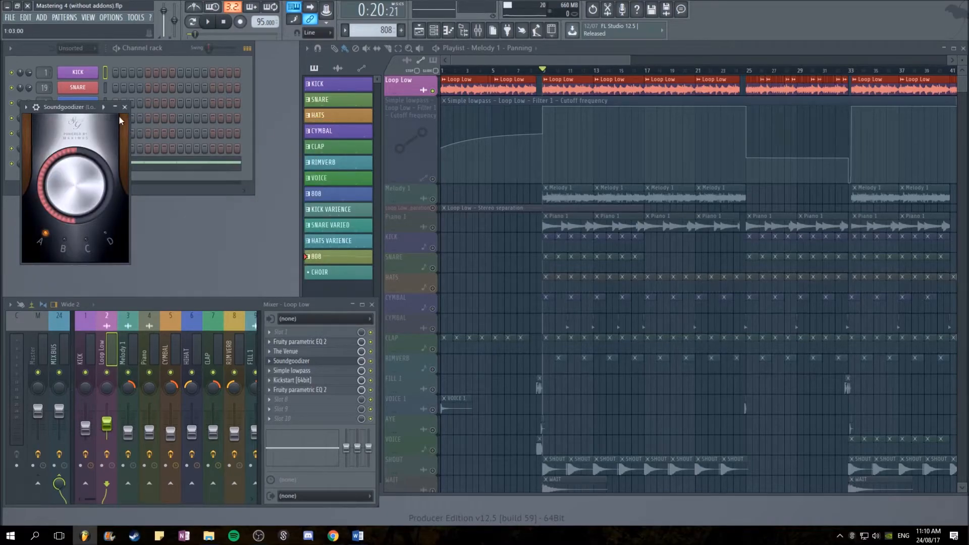
{"action": "left_click", "coordinate": [125, 107]}
- Look at the KICK sampler's channel settings and the Loop Low audio clip's channel settings
{"action": "left_click", "coordinate": [83, 75]}
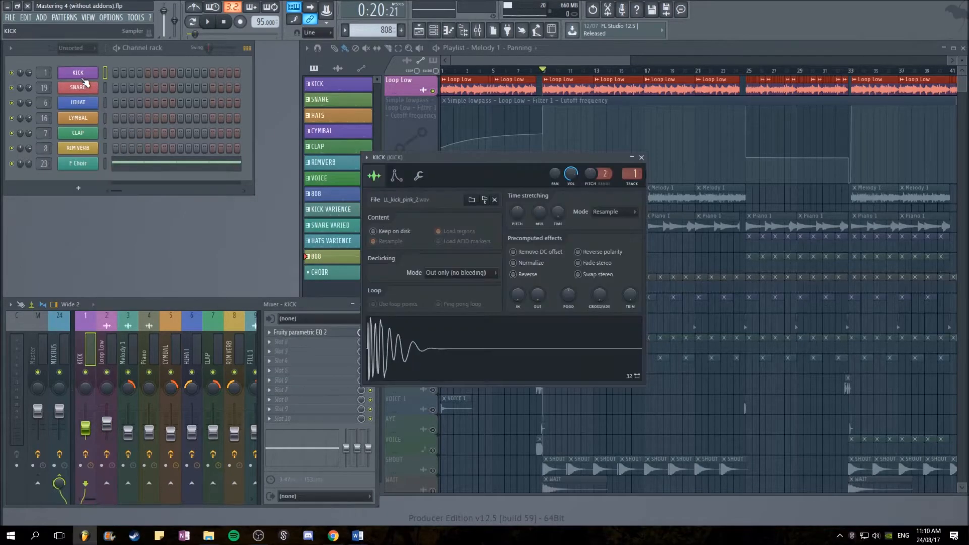
{"action": "left_click", "coordinate": [643, 158]}
{"action": "double_click", "coordinate": [644, 89]}
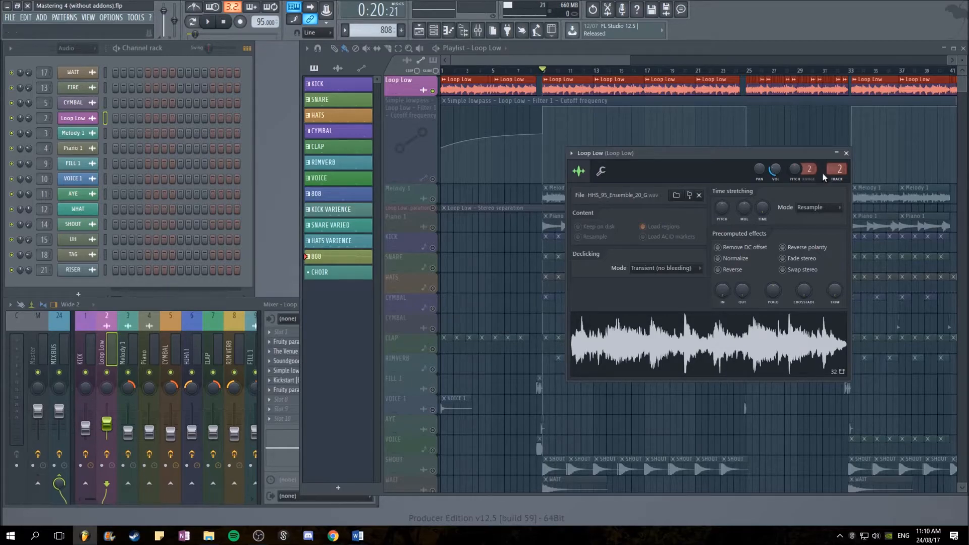
{"action": "left_click", "coordinate": [846, 153]}
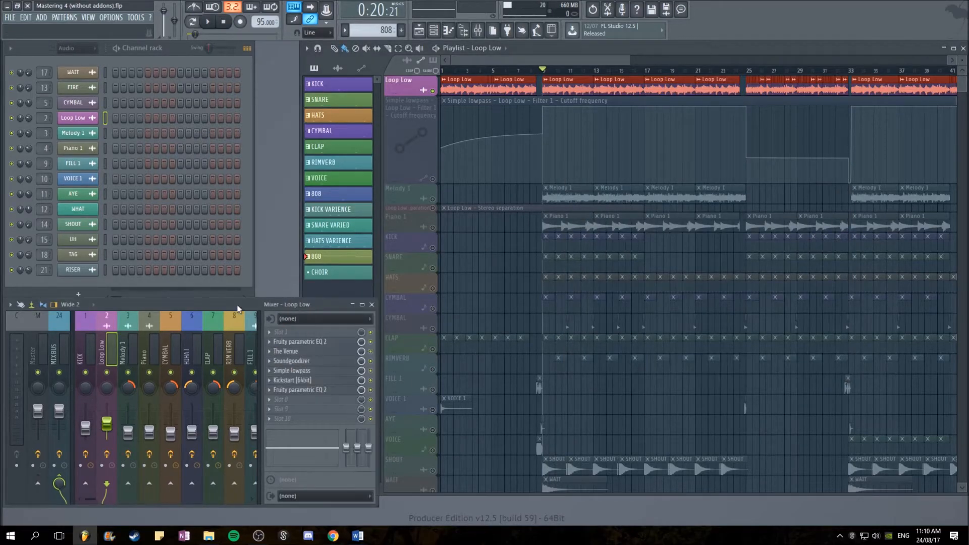
- Review Loop Low's Soundgoodizer amount and its Simple lowpass filter settings
{"action": "left_click", "coordinate": [324, 361]}
{"action": "left_click", "coordinate": [127, 109]}
{"action": "left_click", "coordinate": [305, 361]}
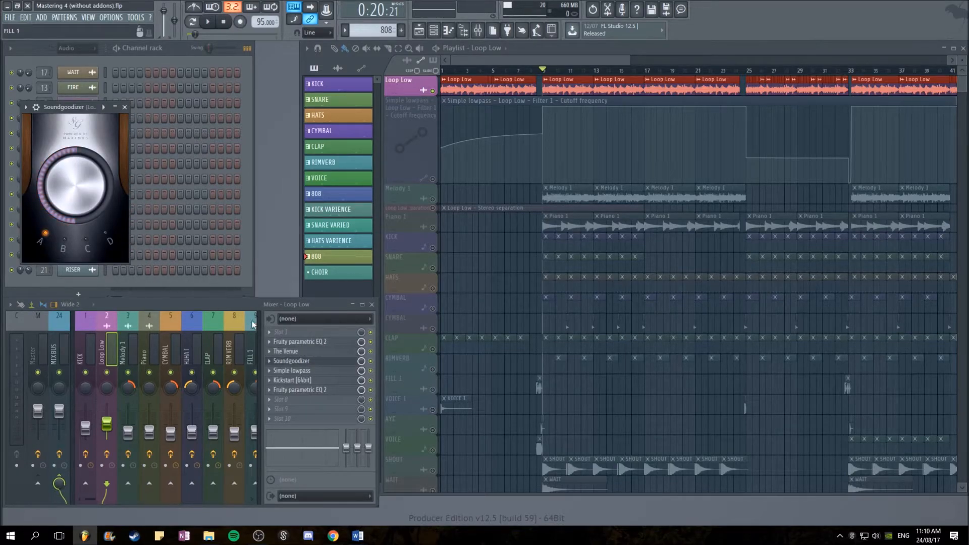
{"action": "left_click", "coordinate": [306, 371]}
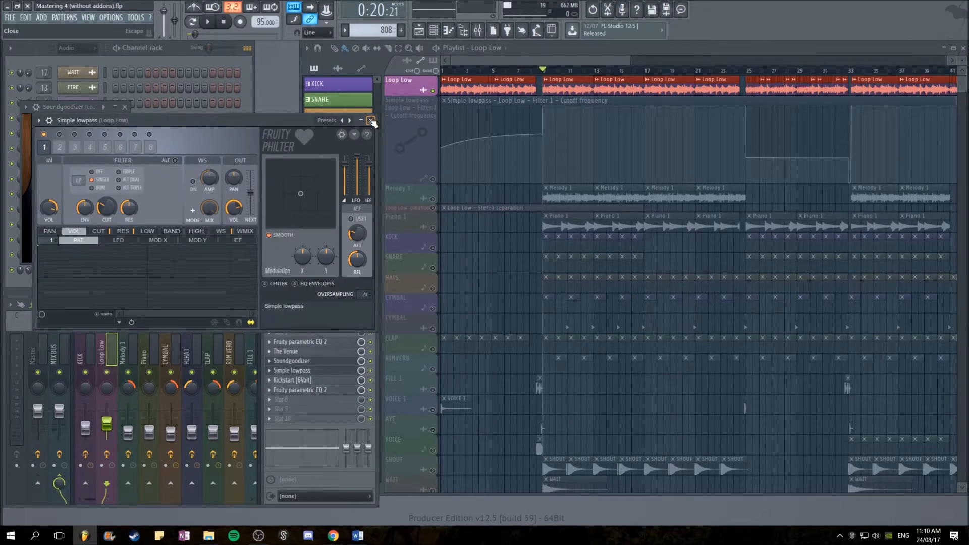
{"action": "left_click", "coordinate": [372, 121]}
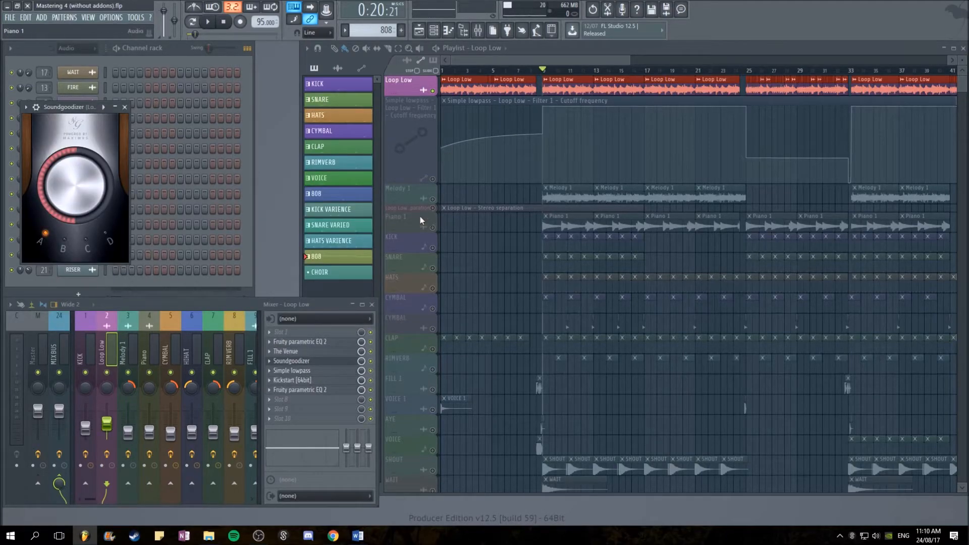
- Unmute the Simple lowpass cutoff automation track, and play Loop Low from bars 9 and 25 with the filter open
{"action": "left_click", "coordinate": [307, 372]}
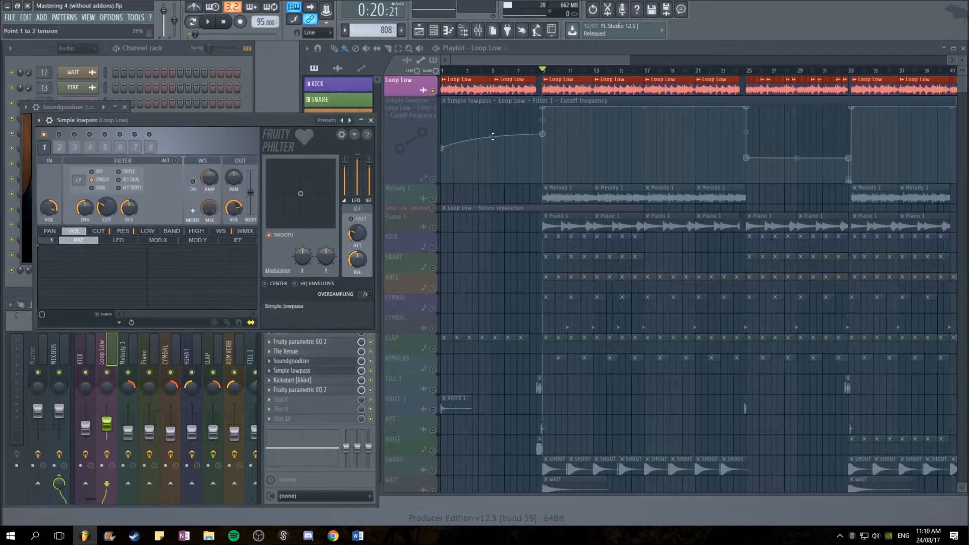
{"action": "left_click", "coordinate": [439, 179]}
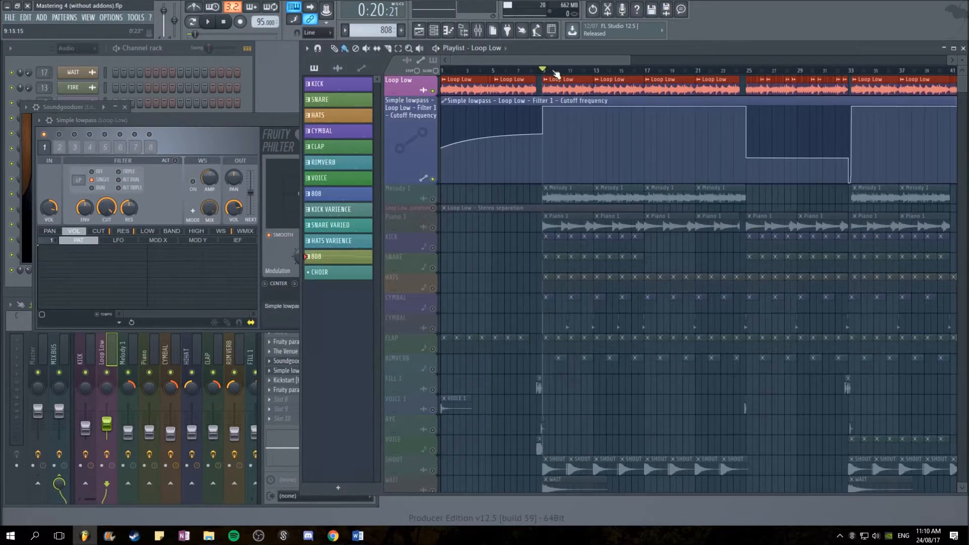
{"action": "key", "text": "space"}
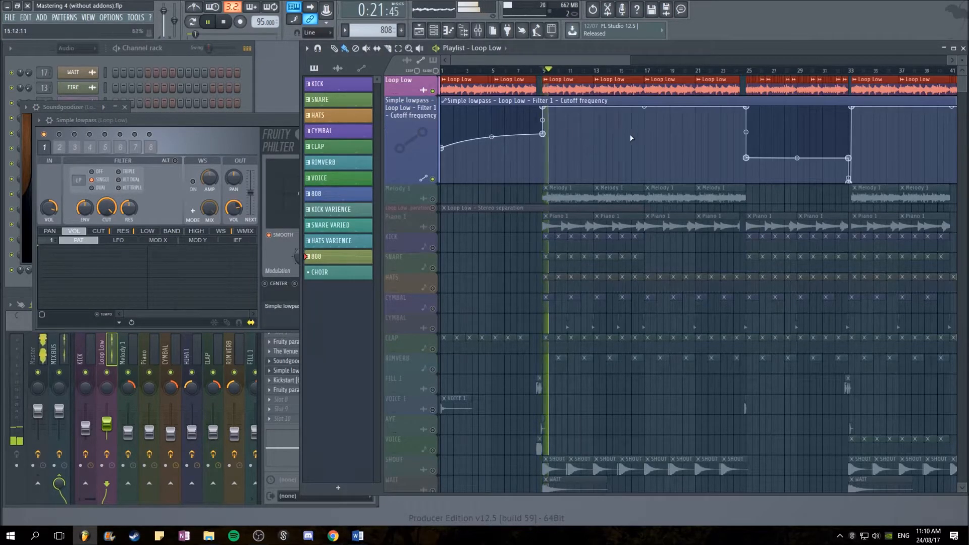
{"action": "left_click", "coordinate": [746, 71]}
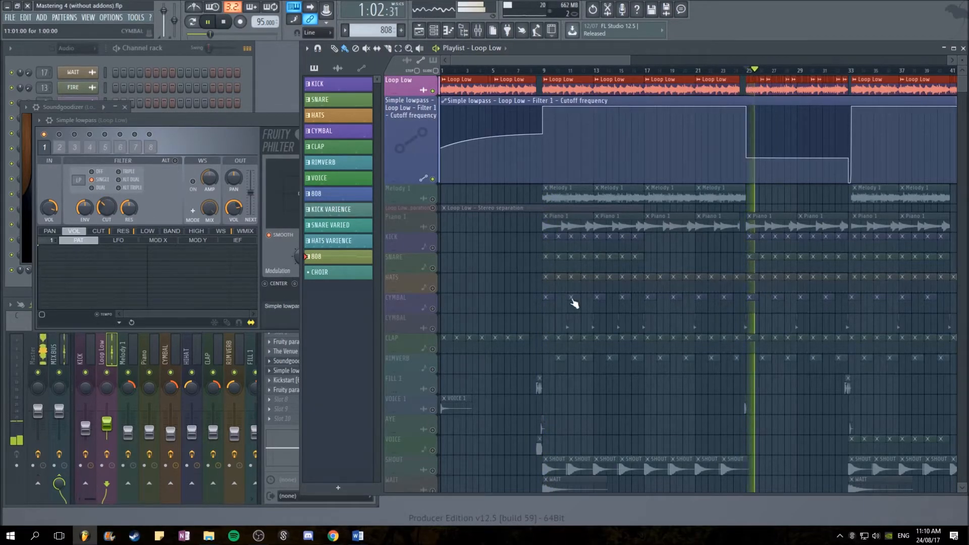
{"action": "key", "text": "space"}
{"action": "scroll", "coordinate": [578, 269], "scroll_direction": "down", "scroll_amount": 1}
{"action": "left_click", "coordinate": [242, 121]}
{"action": "left_click", "coordinate": [372, 121]}
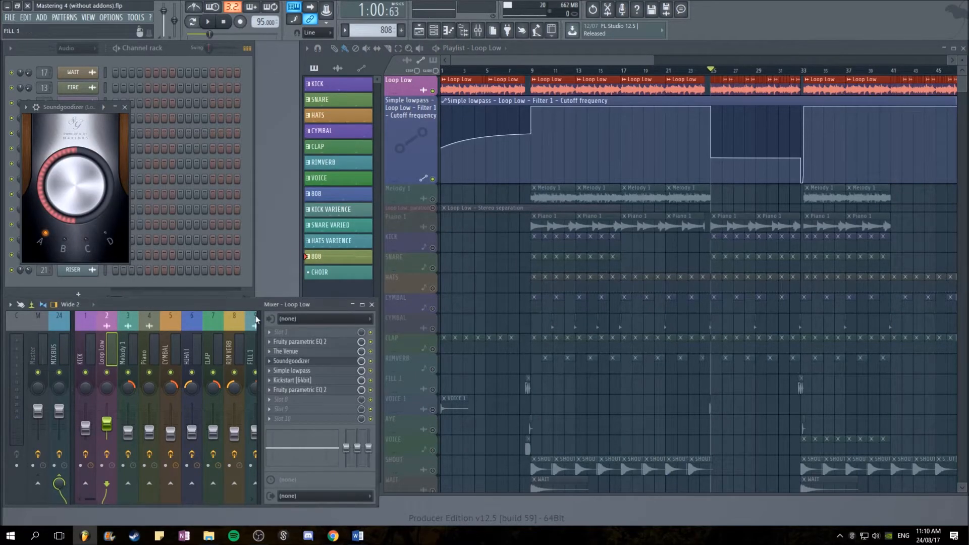
- Close Soundgoodizer and examine the volume curve of the Kickstart effect on the Loop Low track
{"action": "left_click", "coordinate": [309, 379]}
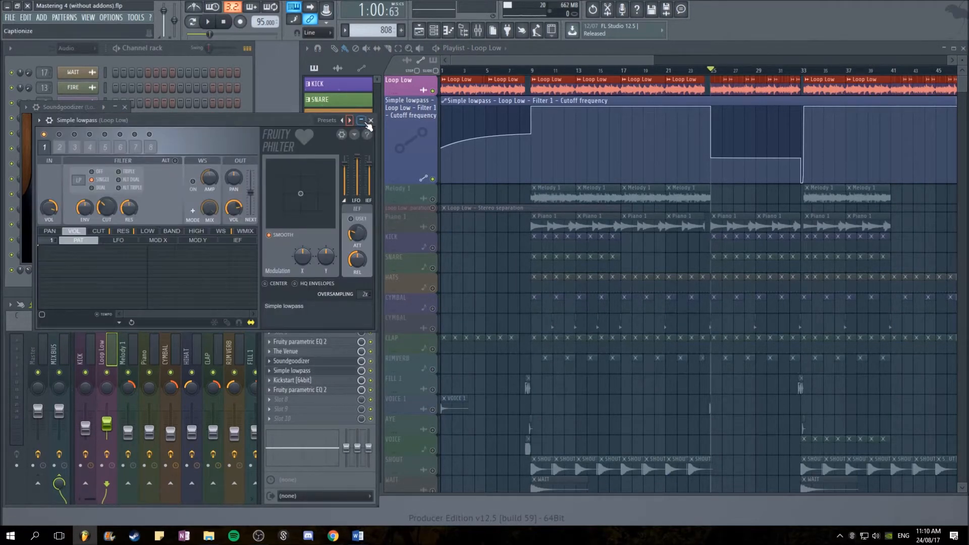
{"action": "left_click", "coordinate": [372, 121]}
{"action": "left_click", "coordinate": [313, 381]}
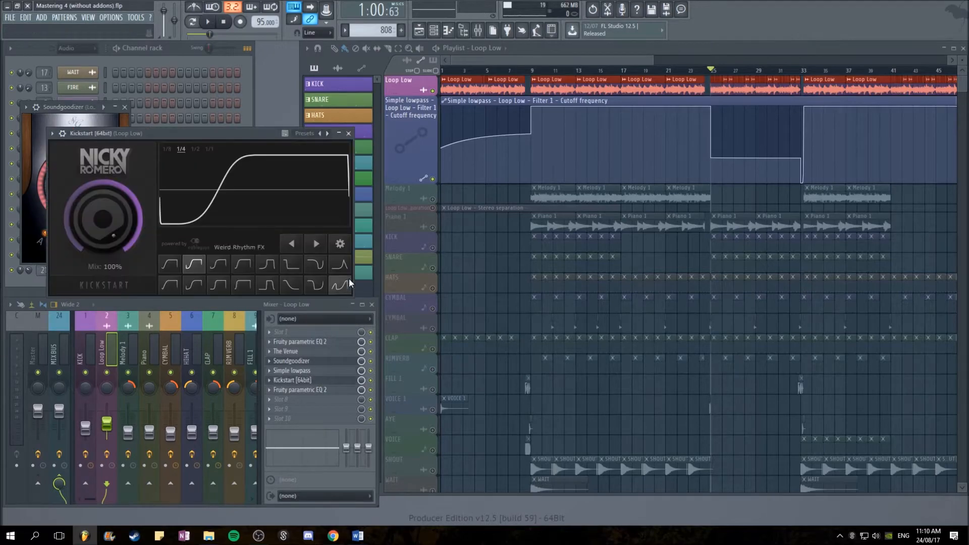
{"action": "left_click", "coordinate": [349, 134]}
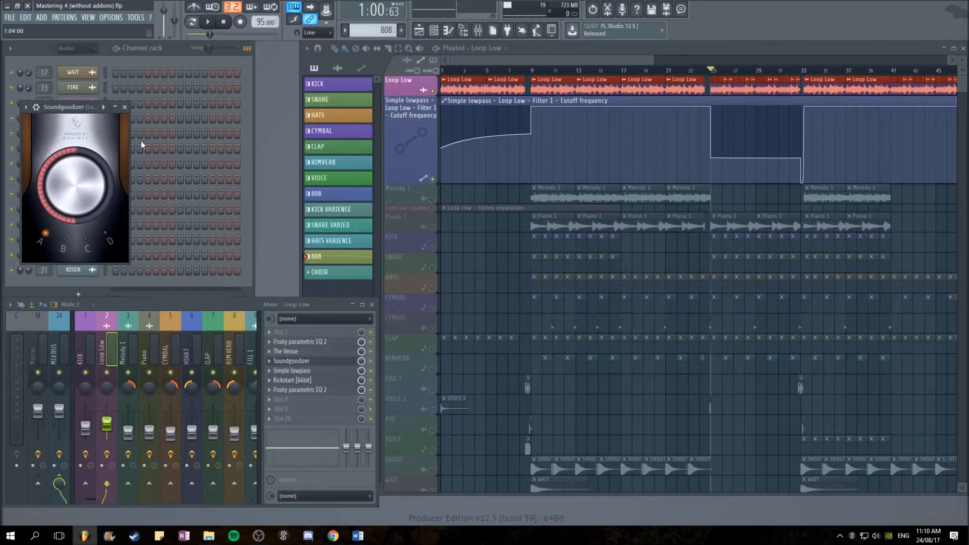
{"action": "left_click", "coordinate": [125, 107]}
{"action": "left_click", "coordinate": [293, 380]}
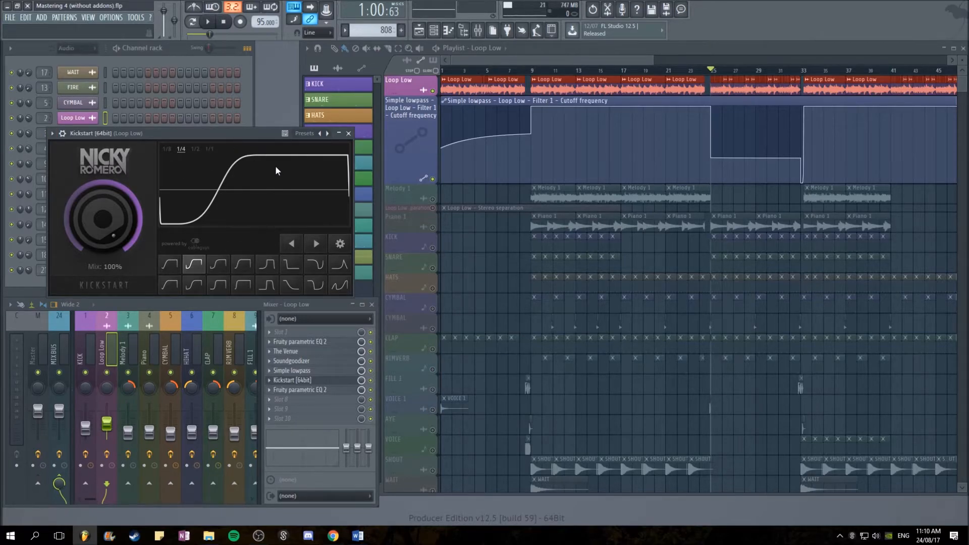
{"action": "left_click", "coordinate": [348, 133]}
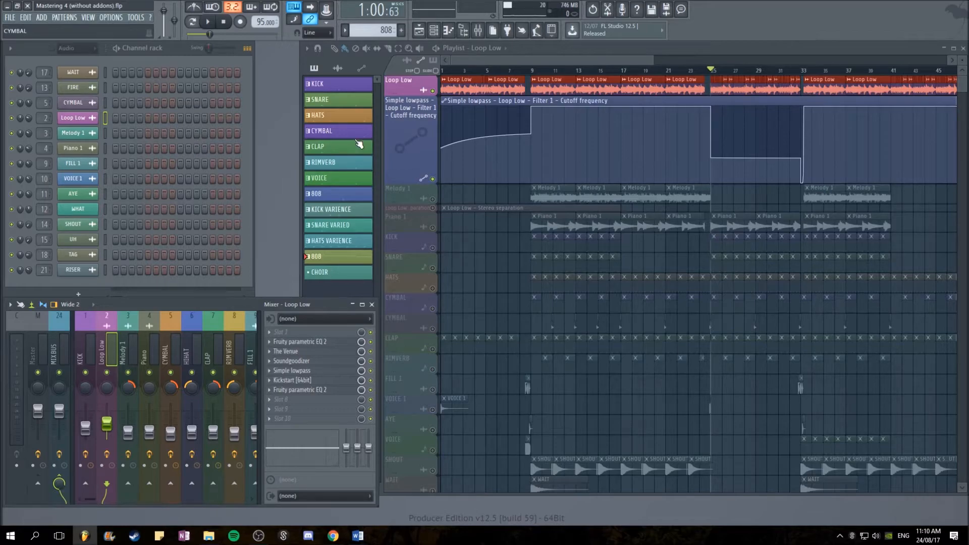
- Open the last Fruity parametric EQ 2 on Loop Low and play the track from bar 9
{"action": "left_click", "coordinate": [300, 390]}
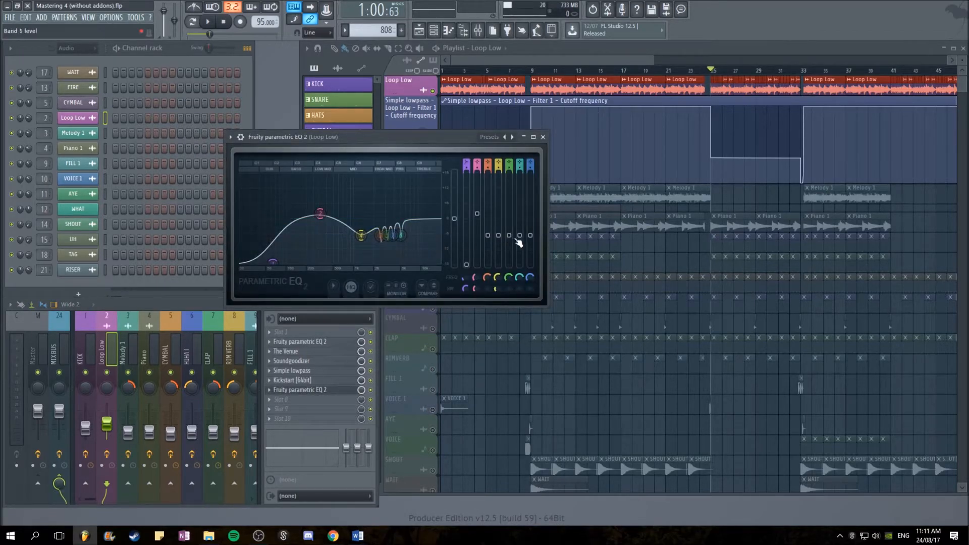
{"action": "left_click", "coordinate": [532, 71]}
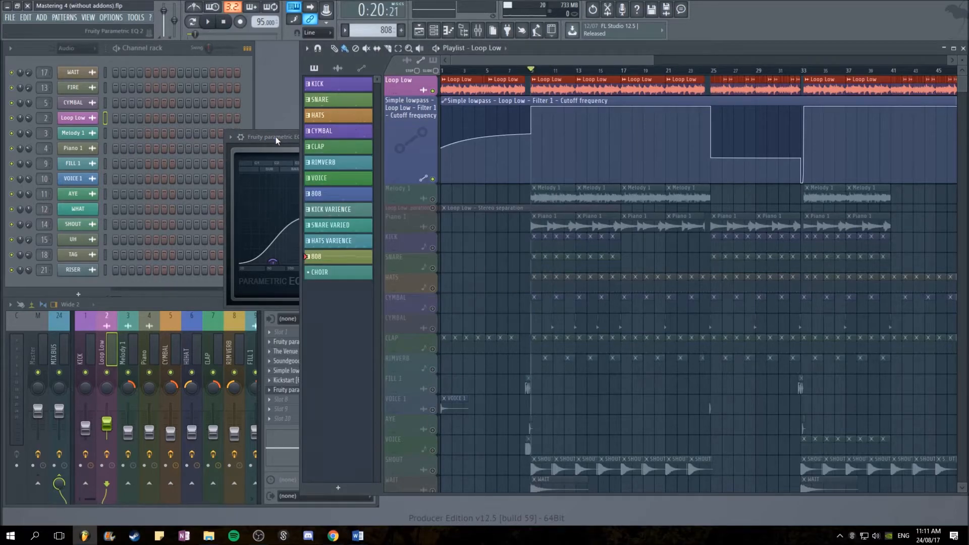
{"action": "left_click", "coordinate": [276, 137]}
{"action": "key", "text": "space"}
- Boost EQ band 6 at 5004 Hz to 18 dB during playback, pull it back down to a cut, and stop playback
{"action": "left_click_drag", "start_coordinate": [385, 211], "coordinate": [384, 148]}
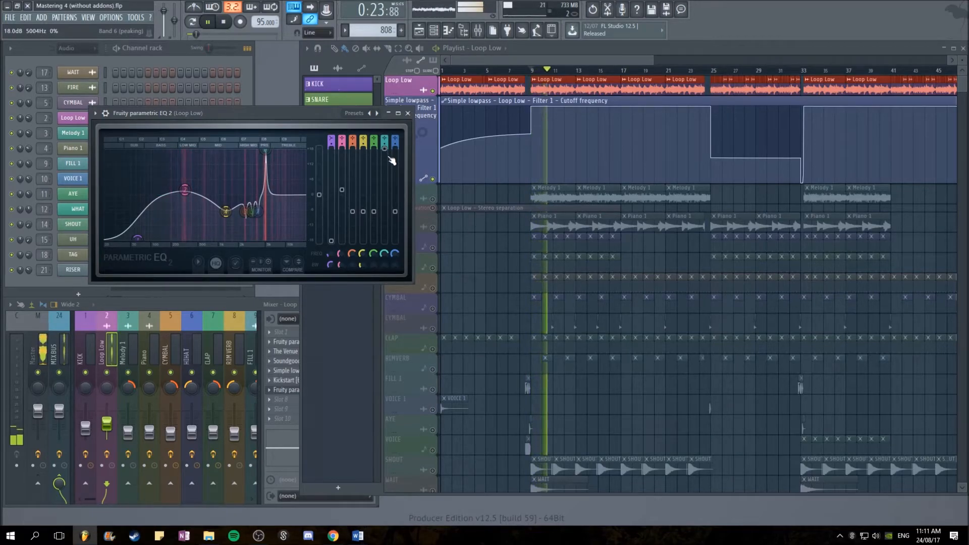
{"action": "left_click_drag", "start_coordinate": [266, 151], "coordinate": [252, 213]}
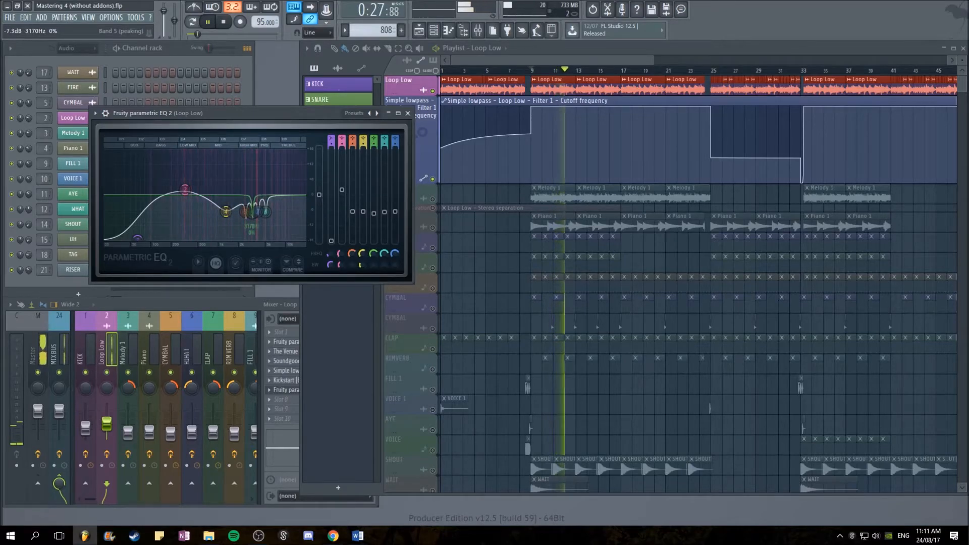
{"action": "key", "text": "space"}
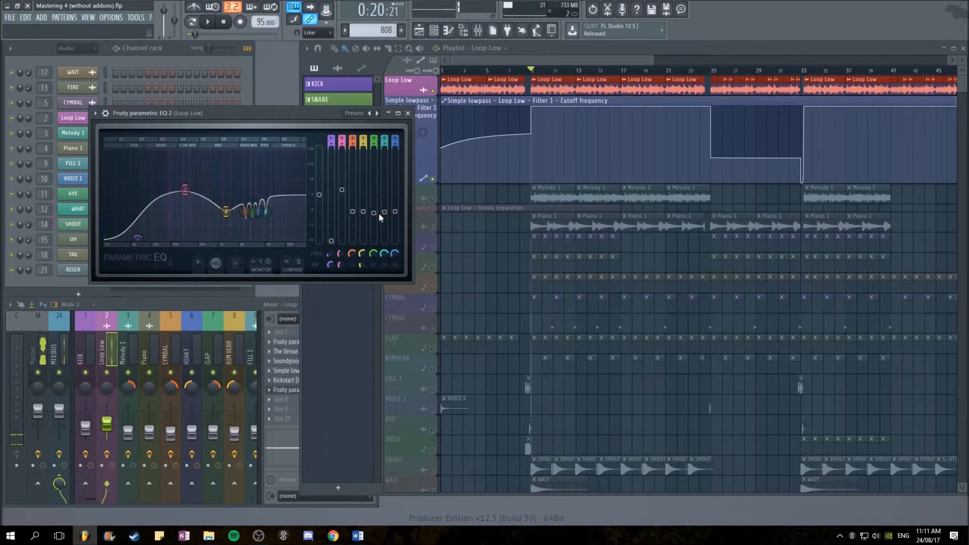
- Even out the levels of EQ bands 5 and 6, boost band 6 fully once more, and return it to a cut
{"action": "left_click_drag", "start_coordinate": [374, 214], "coordinate": [384, 211]}
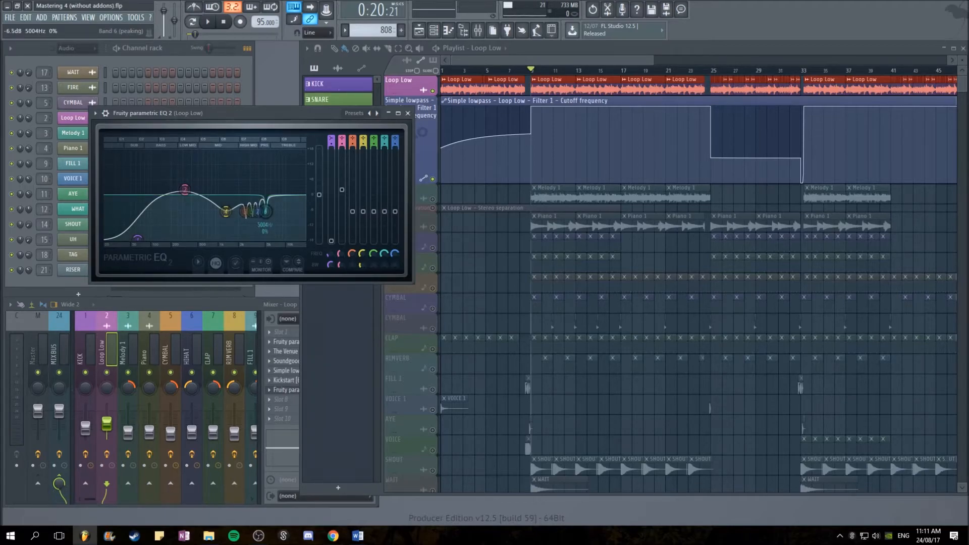
{"action": "left_click_drag", "start_coordinate": [258, 209], "coordinate": [259, 205]}
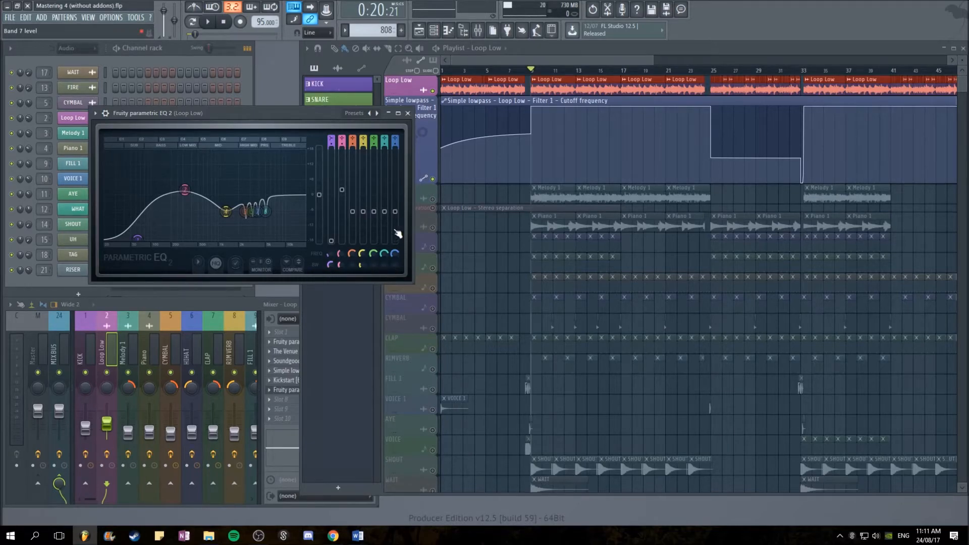
{"action": "left_click_drag", "start_coordinate": [386, 211], "coordinate": [385, 147]}
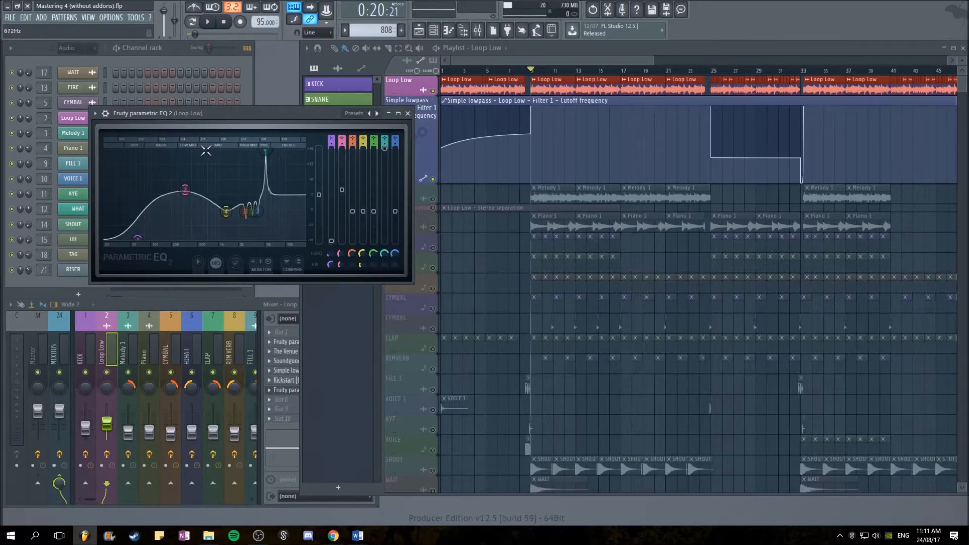
{"action": "left_click_drag", "start_coordinate": [265, 150], "coordinate": [265, 213]}
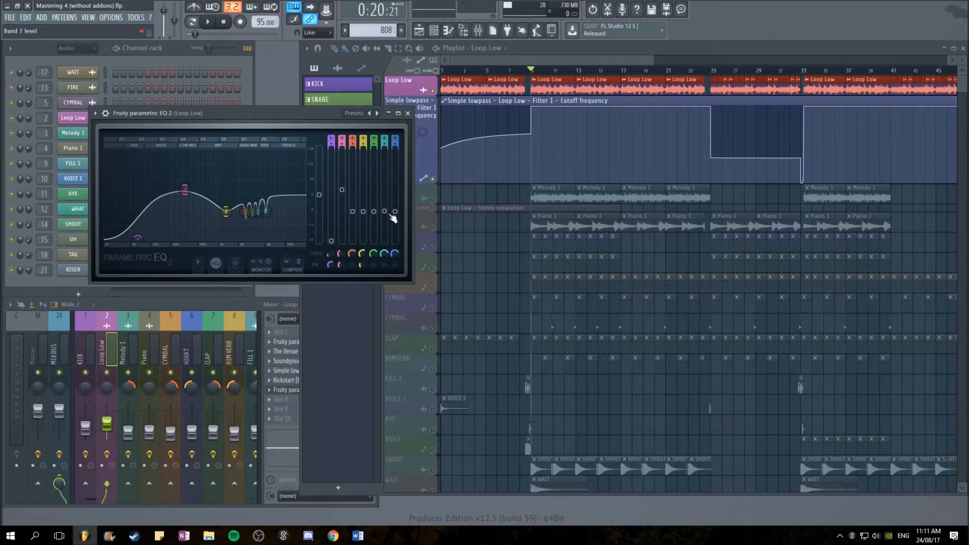
{"action": "left_click_drag", "start_coordinate": [384, 209], "coordinate": [385, 207]}
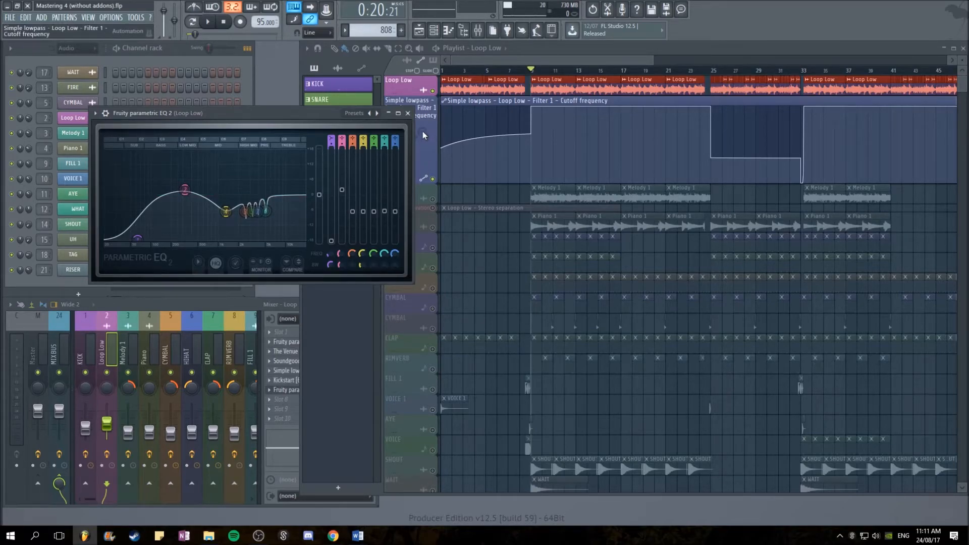
{"action": "left_click", "coordinate": [408, 113]}
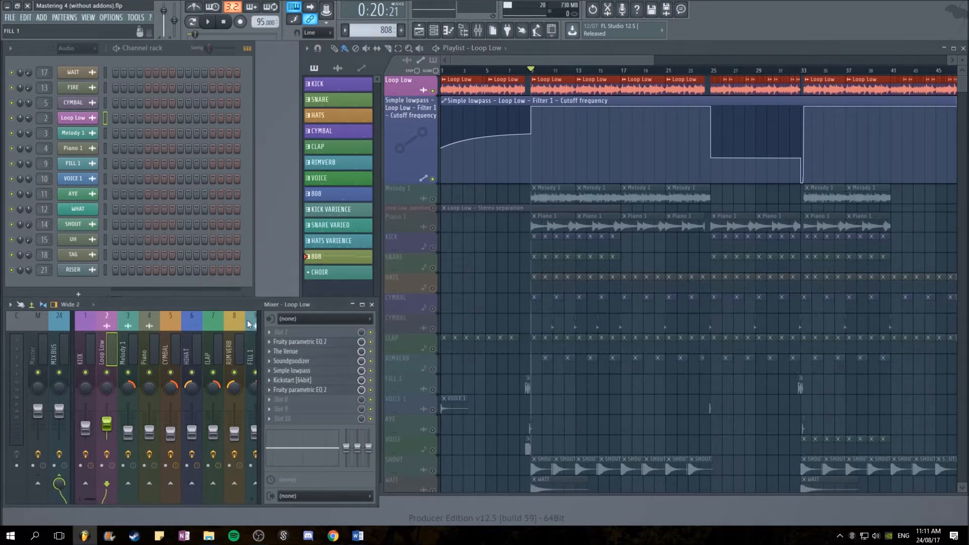
- Bring up the effect chains of the HIHAT and FILL 1 mixer tracks
{"action": "left_click", "coordinate": [232, 354]}
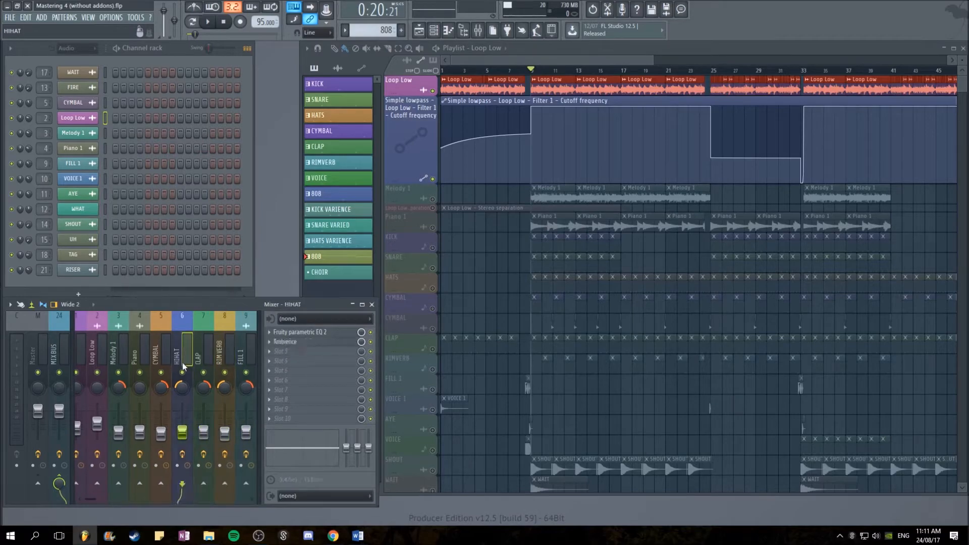
{"action": "left_click", "coordinate": [242, 359]}
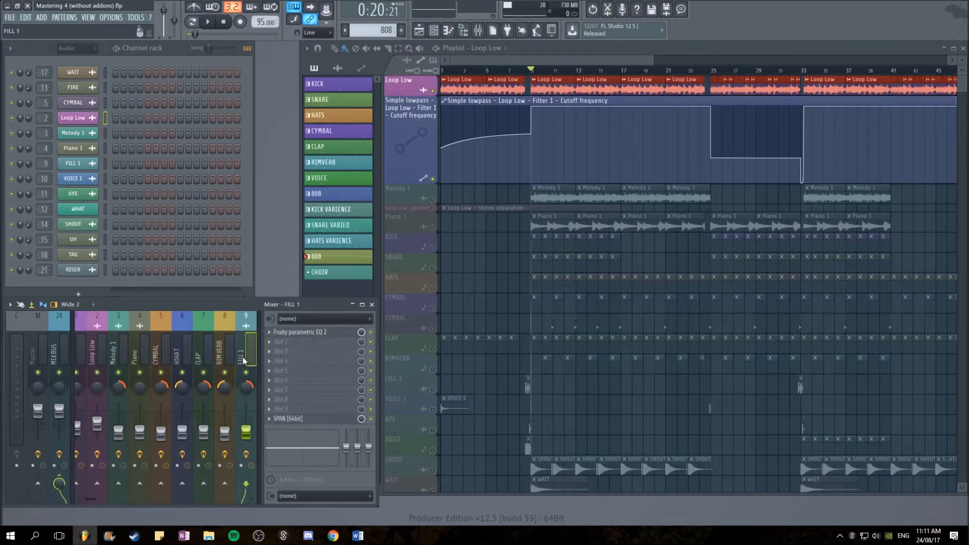
- Compare the effect chains of the CYMBAL and CLAP mixer tracks
{"action": "left_click", "coordinate": [158, 350]}
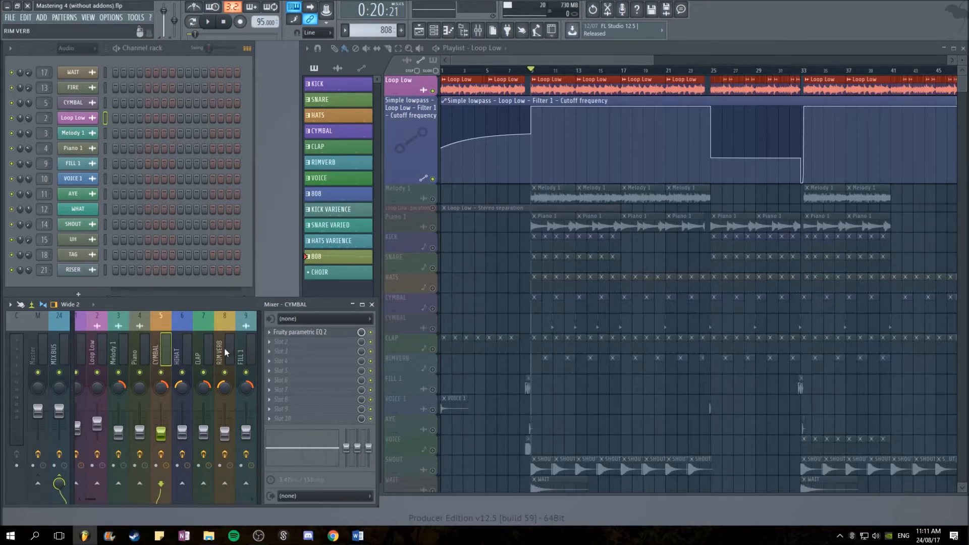
{"action": "left_click", "coordinate": [208, 347]}
{"action": "left_click", "coordinate": [165, 346]}
{"action": "left_click", "coordinate": [206, 348]}
{"action": "left_click", "coordinate": [147, 350]}
{"action": "left_click", "coordinate": [209, 348]}
{"action": "left_click", "coordinate": [160, 349]}
- Examine the Fruity parametric EQ 2 curves on the CYMBAL and CLAP tracks, and close both EQ windows
{"action": "left_click", "coordinate": [303, 332]}
{"action": "left_click", "coordinate": [207, 323]}
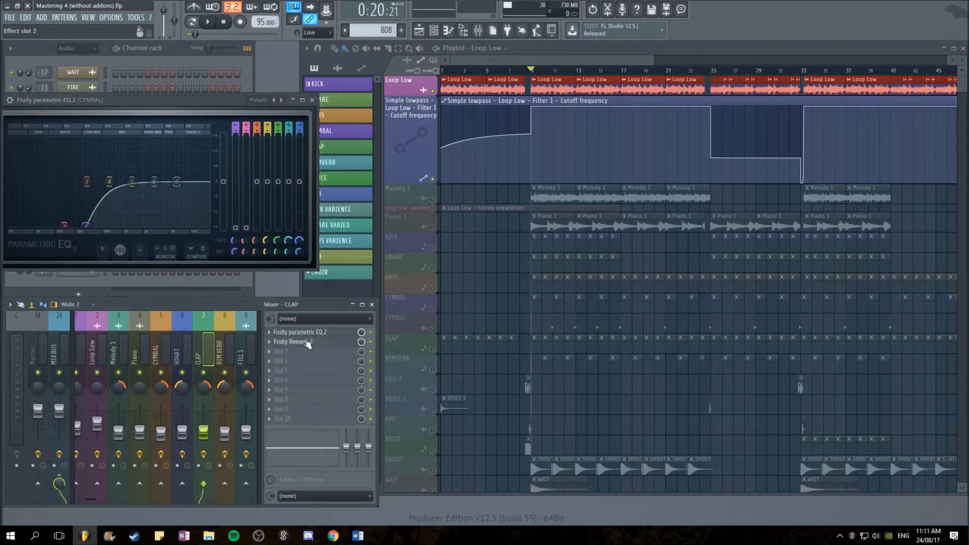
{"action": "left_click", "coordinate": [300, 332]}
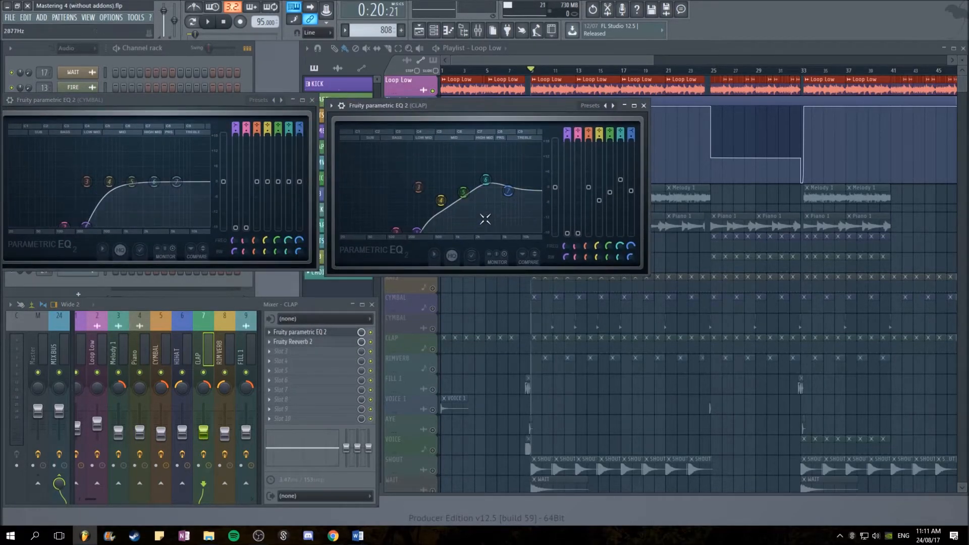
{"action": "left_click", "coordinate": [643, 105]}
{"action": "left_click", "coordinate": [313, 101]}
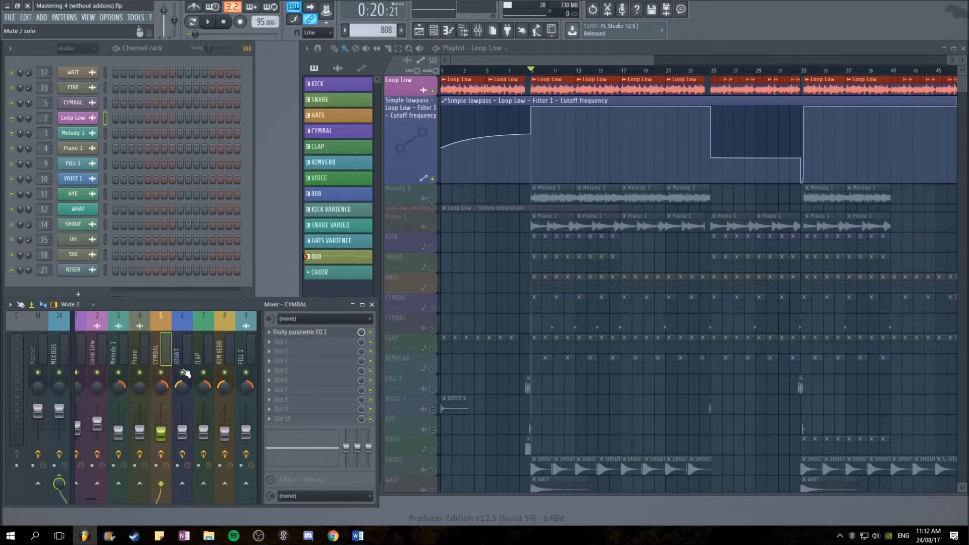
- Compare the panning of the HIHAT, CYMBAL and CLAP mixer tracks
{"action": "left_click", "coordinate": [187, 357]}
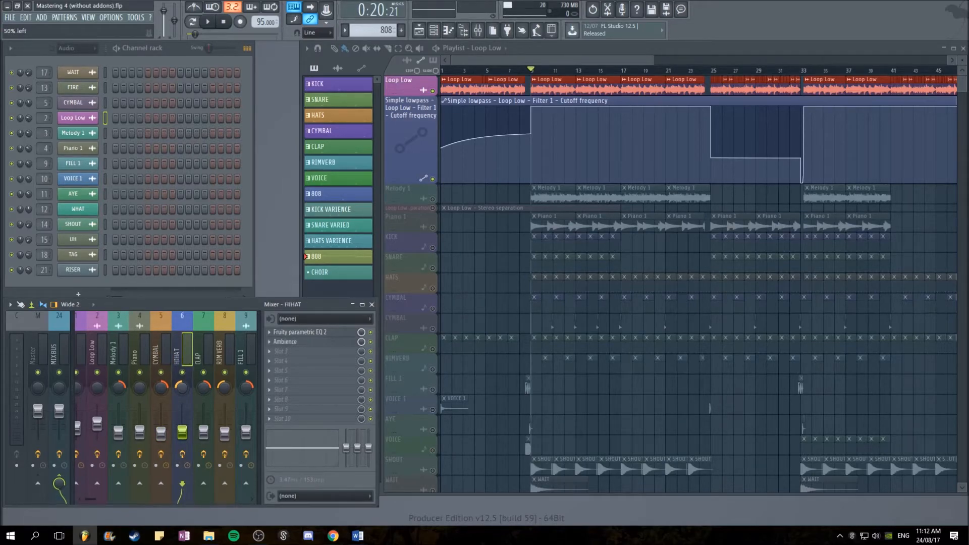
{"action": "left_click", "coordinate": [155, 355]}
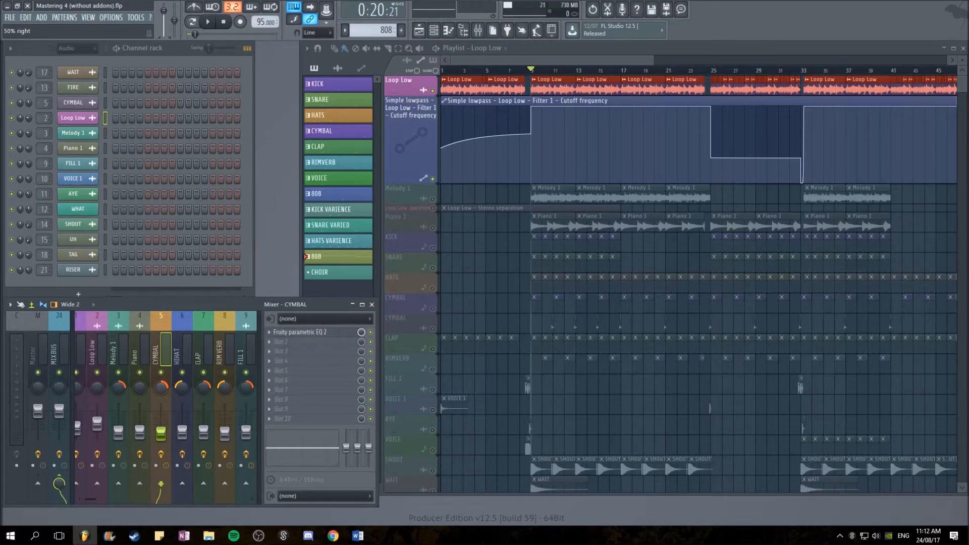
{"action": "left_click", "coordinate": [202, 341]}
{"action": "left_click", "coordinate": [187, 352]}
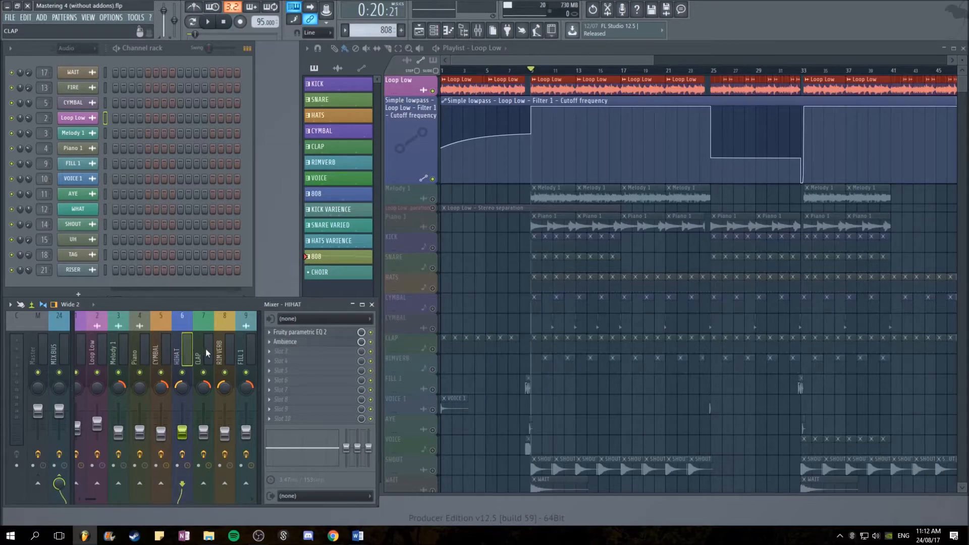
{"action": "left_click", "coordinate": [204, 350]}
{"action": "left_click", "coordinate": [160, 351]}
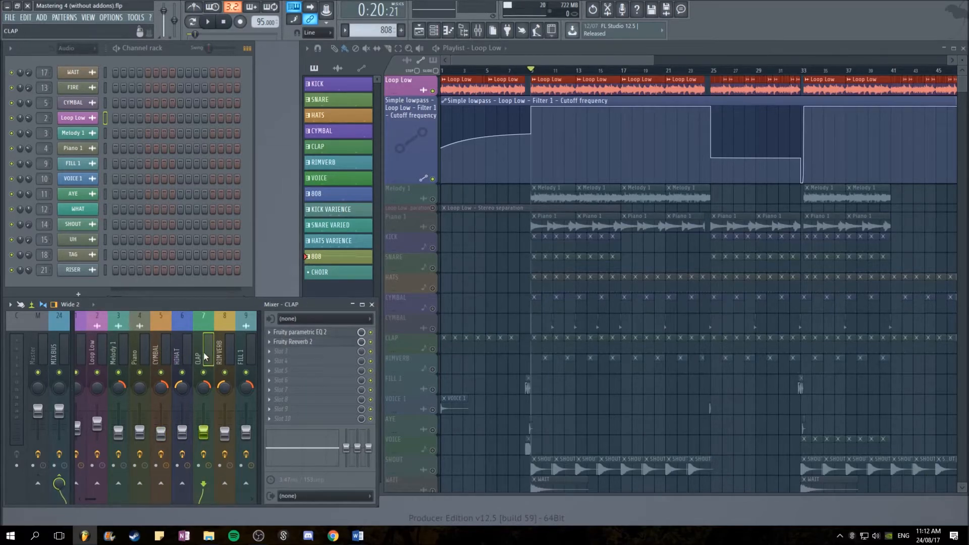
- Close the mixer, solo the Melody 1 playlist track, and briefly start and stop playback
{"action": "scroll", "coordinate": [618, 244], "scroll_direction": "down", "scroll_amount": 2}
{"action": "scroll", "coordinate": [618, 244], "scroll_direction": "up", "scroll_amount": 3}
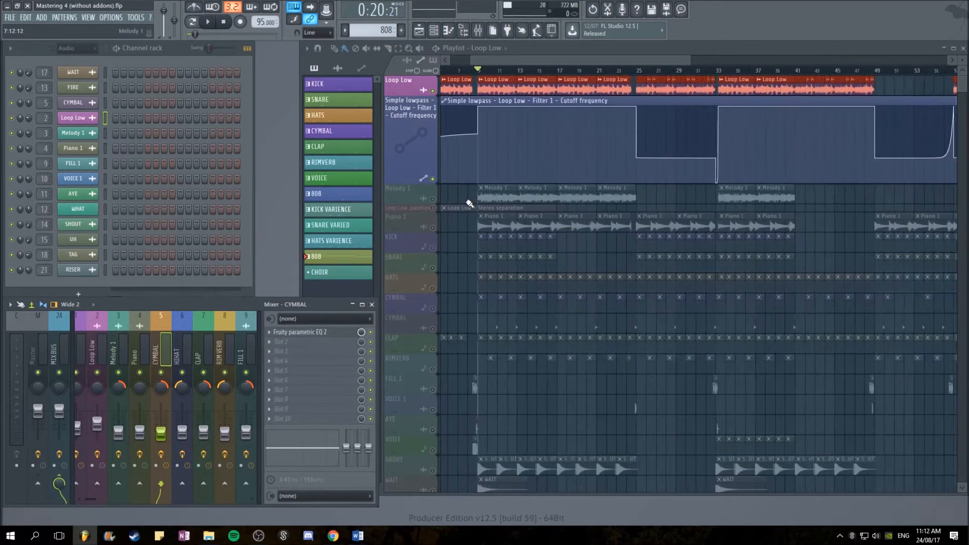
{"action": "scroll", "coordinate": [448, 275], "scroll_direction": "up", "scroll_amount": 1}
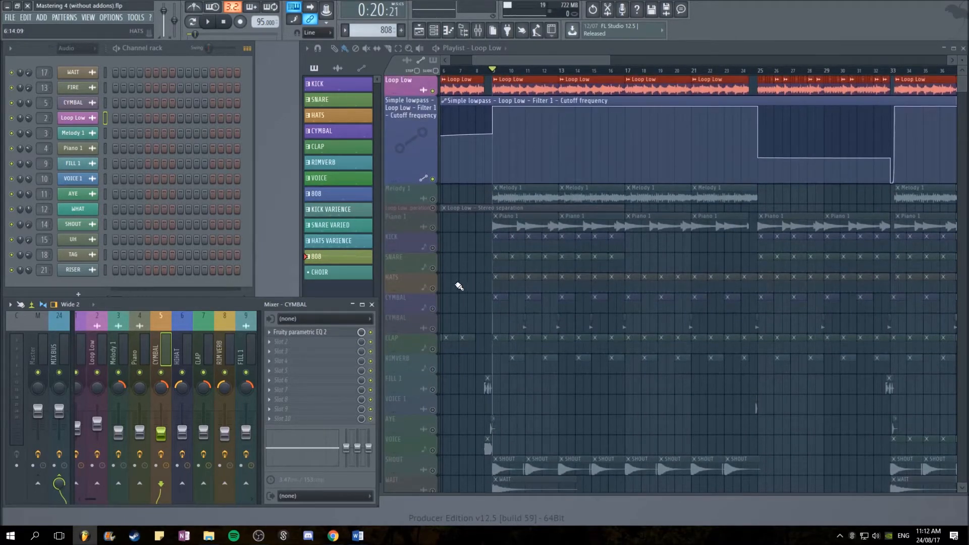
{"action": "left_click", "coordinate": [372, 304]}
{"action": "right_click", "coordinate": [433, 199]}
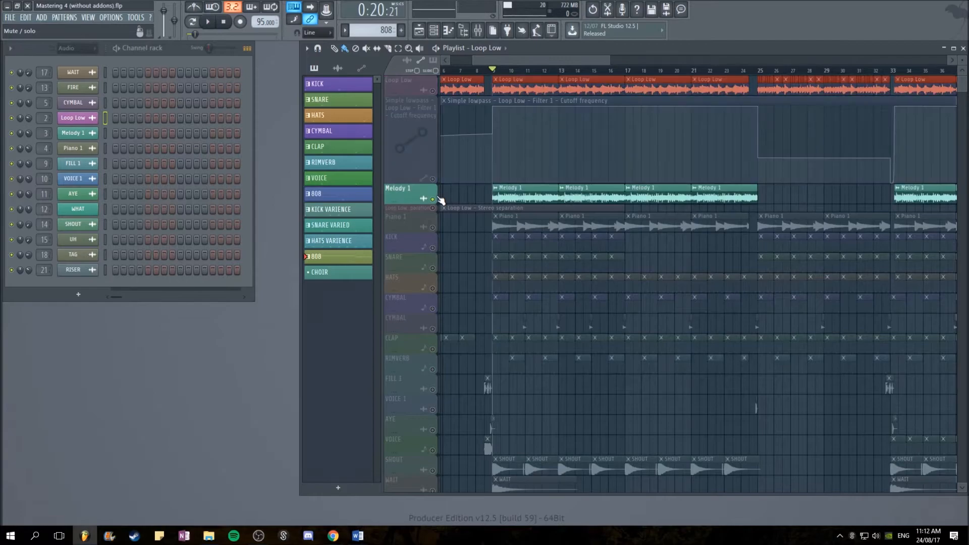
{"action": "key", "text": "space"}
{"action": "key", "text": "space"}
- Unmute the Piano 1 track and listen to it together with Melody 1 from bar 9, checking Melody 1's mixer chain
{"action": "left_click", "coordinate": [432, 227]}
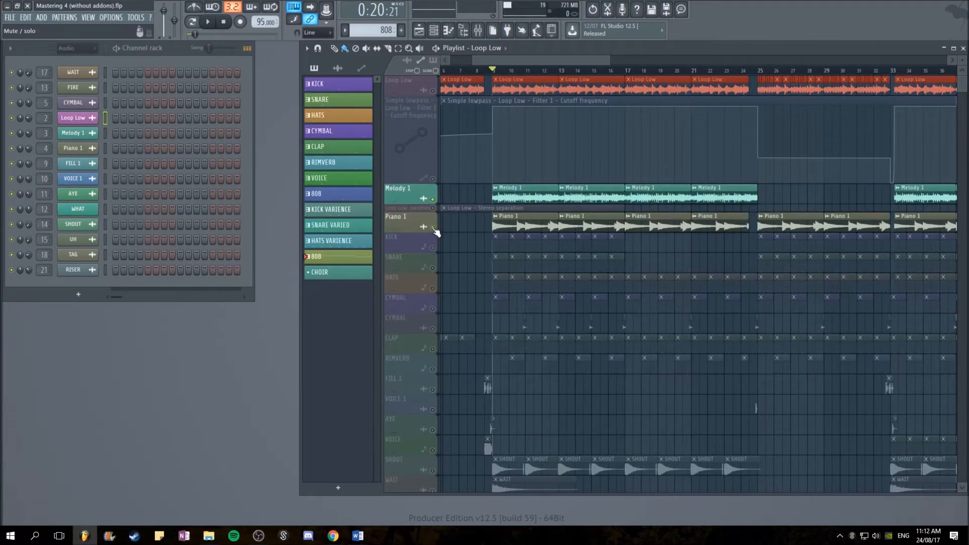
{"action": "left_click", "coordinate": [528, 191]}
{"action": "left_click", "coordinate": [687, 192]}
{"action": "key", "text": "space"}
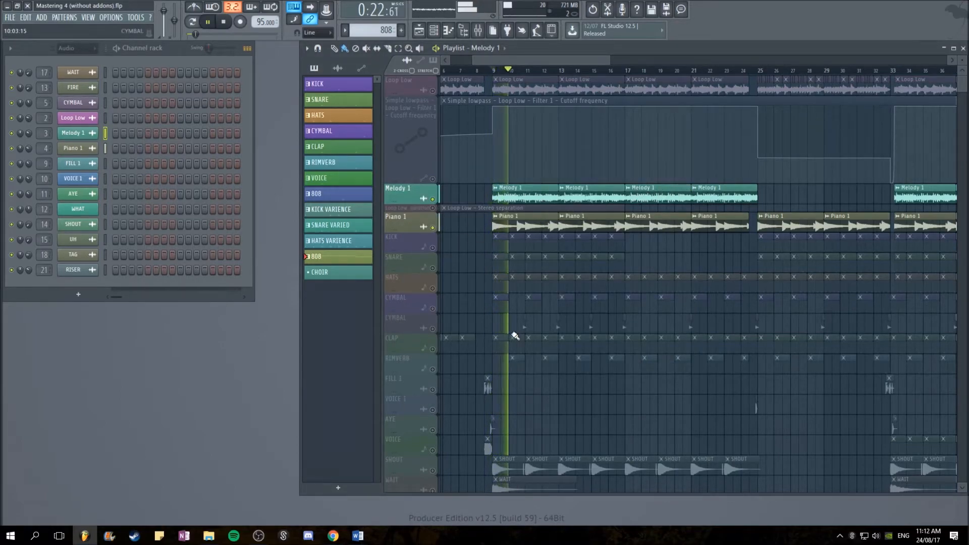
{"action": "key", "text": "F9"}
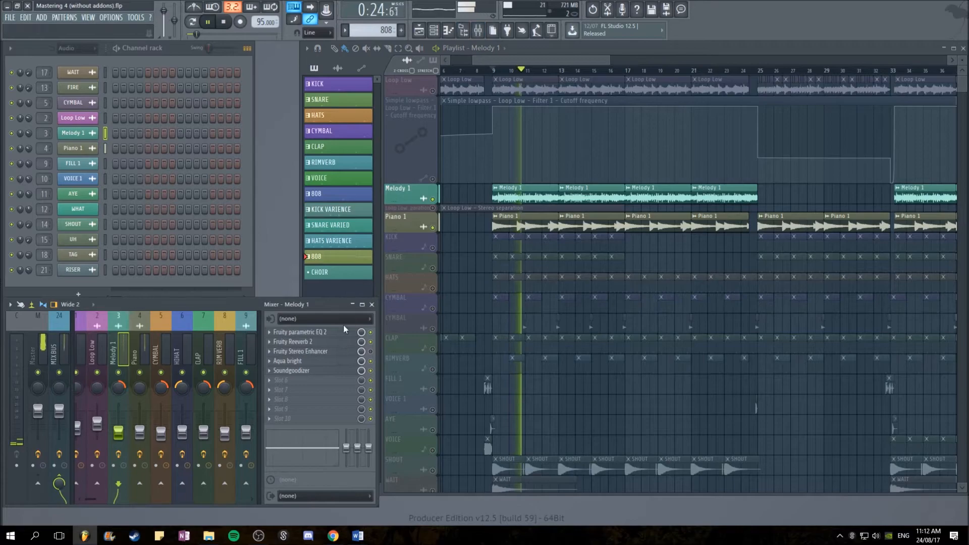
{"action": "left_click", "coordinate": [372, 304]}
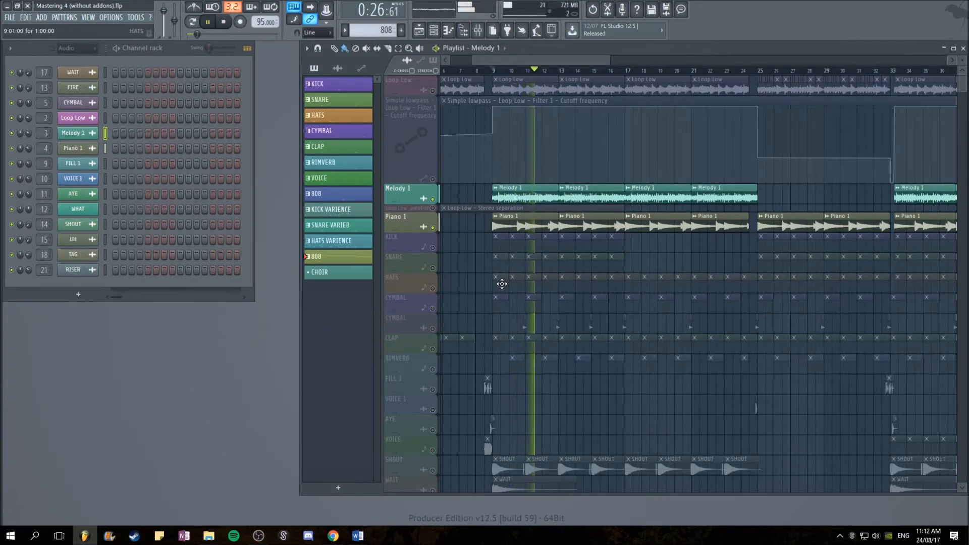
{"action": "key", "text": "space"}
- Make all playlist tracks audible again and look over the full arrangement down to the Melody 1 panning automation
{"action": "scroll", "coordinate": [460, 276], "scroll_direction": "down", "scroll_amount": 3}
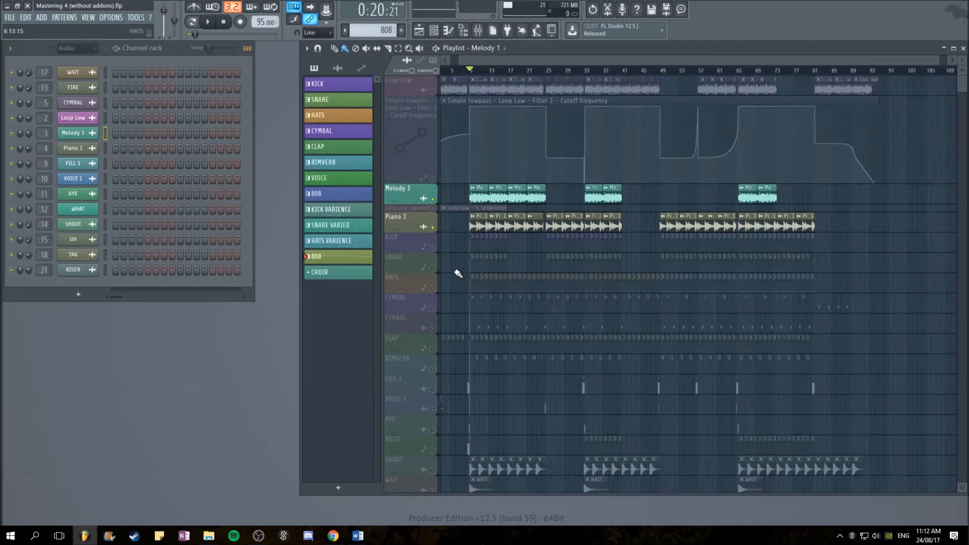
{"action": "right_click", "coordinate": [433, 200]}
{"action": "right_click", "coordinate": [432, 199]}
{"action": "scroll", "coordinate": [469, 231], "scroll_direction": "down", "scroll_amount": 4}
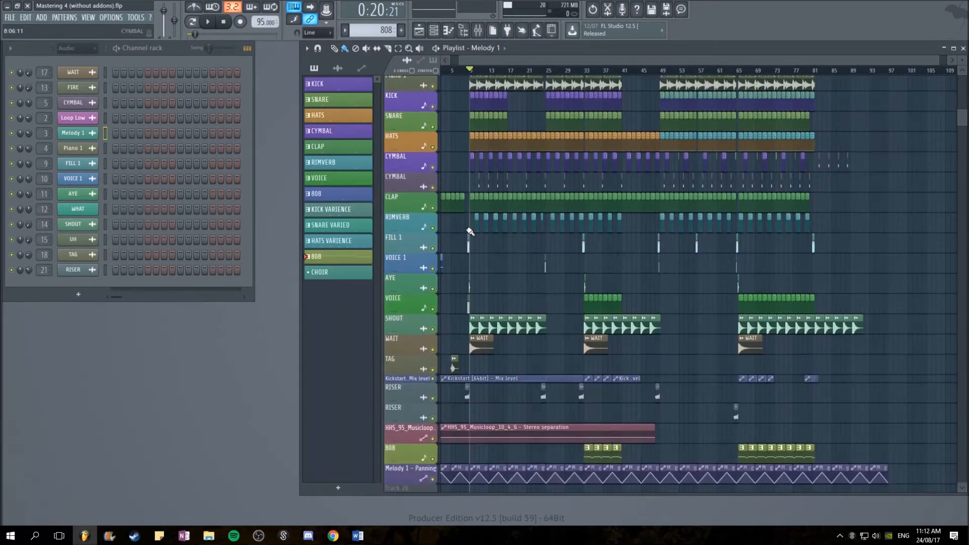
{"action": "scroll", "coordinate": [470, 231], "scroll_direction": "up", "scroll_amount": 3}
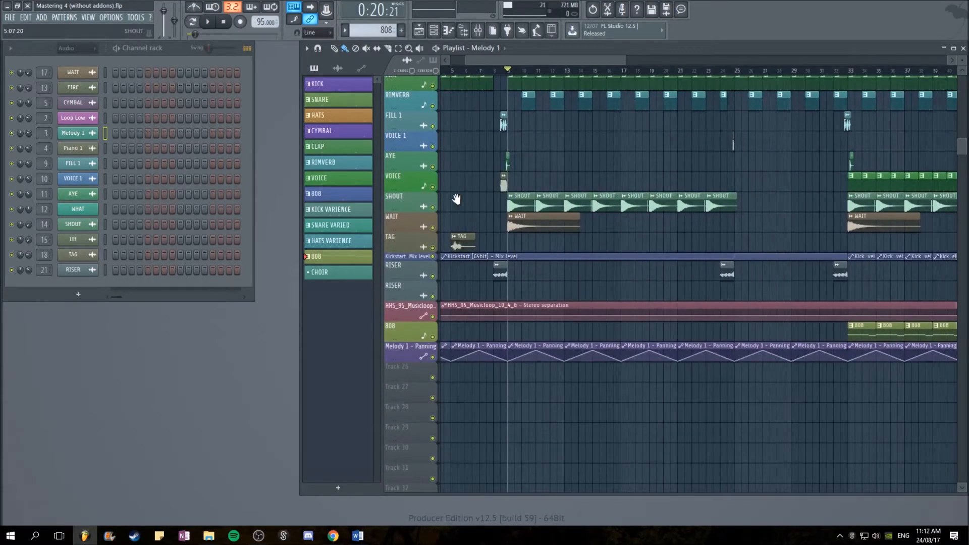
{"action": "scroll", "coordinate": [911, 463], "scroll_direction": "up", "scroll_amount": 5}
{"action": "scroll", "coordinate": [912, 463], "scroll_direction": "down", "scroll_amount": 2}
{"action": "scroll", "coordinate": [647, 283], "scroll_direction": "down", "scroll_amount": 2}
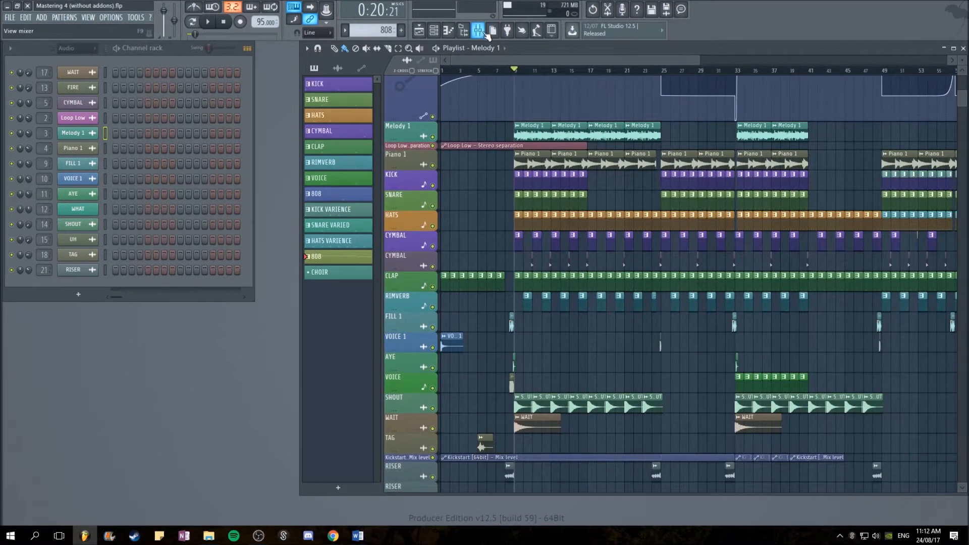
- Bring up the MIX BUS and Master effect chains in the mixer and open the Master's first parametric EQ over the playlist
{"action": "left_click", "coordinate": [480, 32]}
{"action": "left_click", "coordinate": [63, 339]}
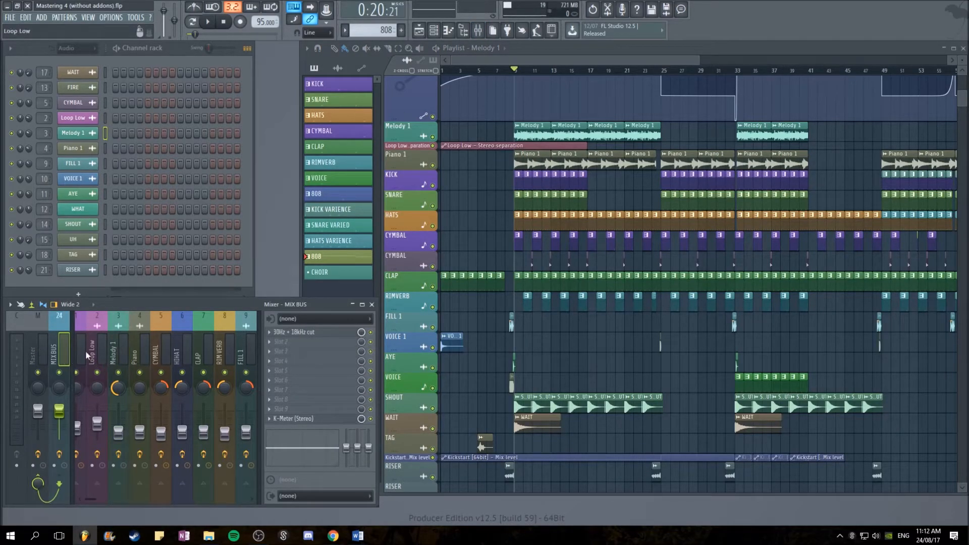
{"action": "left_click", "coordinate": [31, 345]}
{"action": "left_click", "coordinate": [306, 334]}
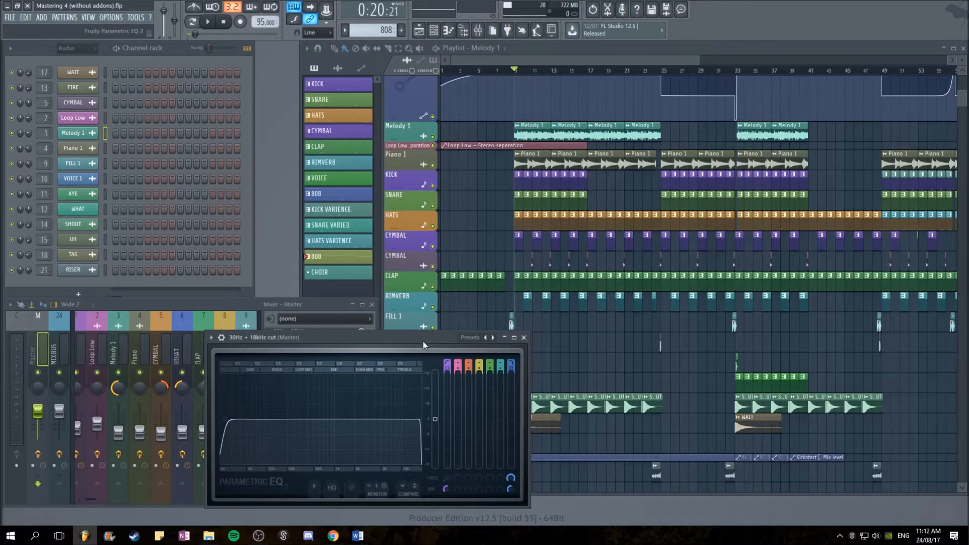
{"action": "left_click_drag", "start_coordinate": [389, 339], "coordinate": [605, 130]}
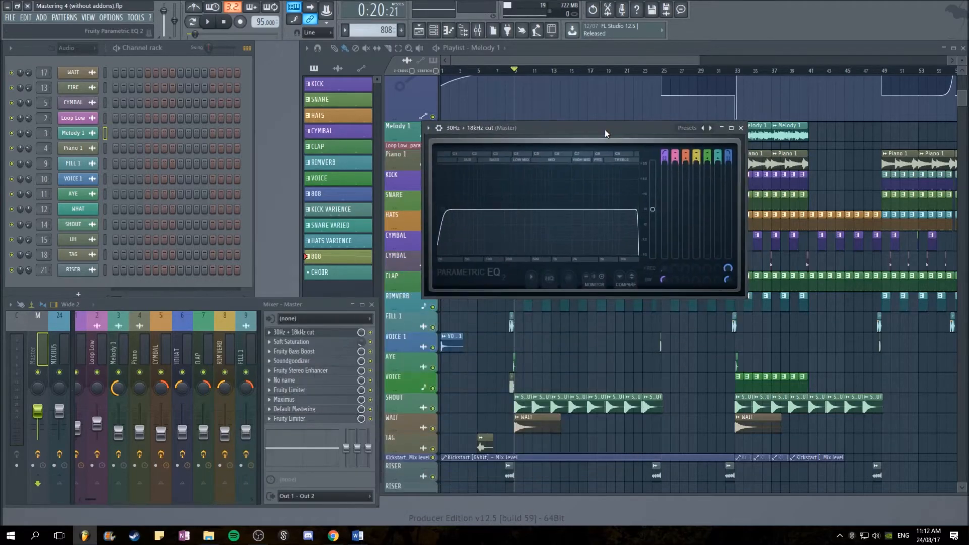
- Apply the 30Hz + 18kHz cut mastering preset to the Master's parametric EQ and close its window
{"action": "left_click", "coordinate": [427, 127]}
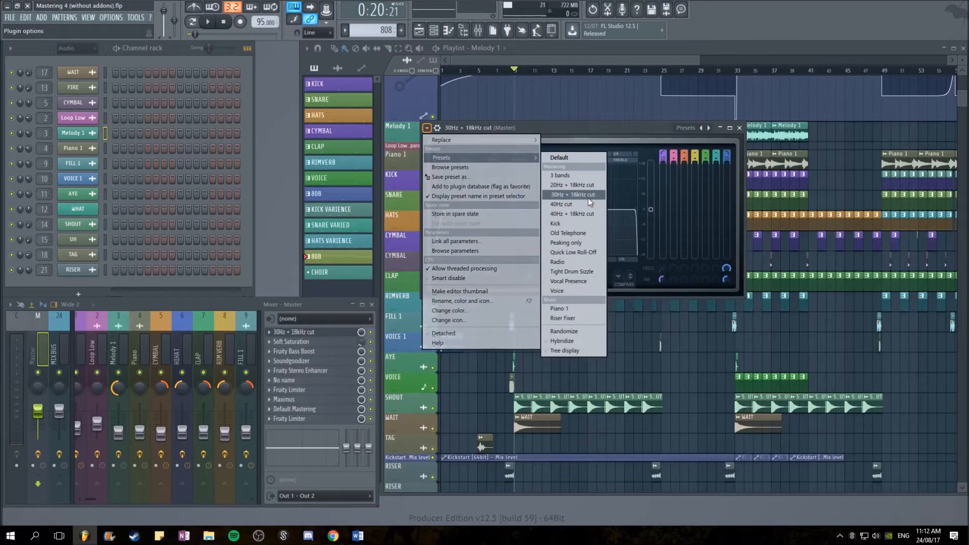
{"action": "left_click", "coordinate": [586, 196]}
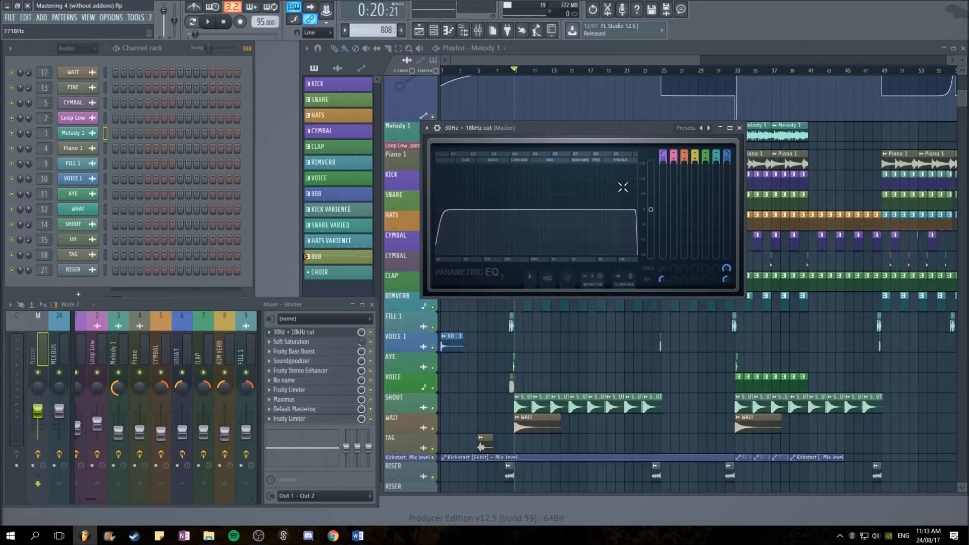
{"action": "left_click", "coordinate": [740, 127]}
- Open Soft Saturation on the Master, look through its list of presets, and close it without choosing one
{"action": "left_click", "coordinate": [331, 343]}
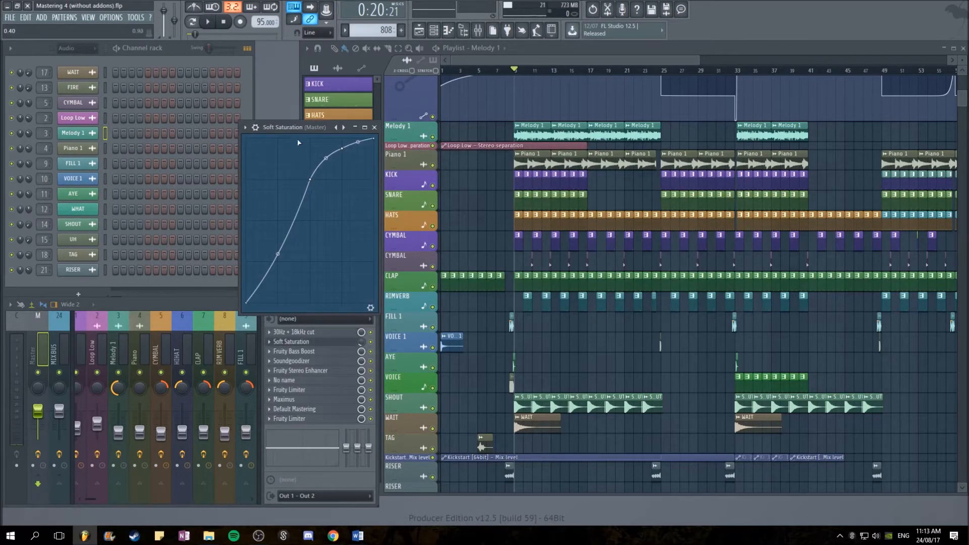
{"action": "left_click_drag", "start_coordinate": [253, 129], "coordinate": [406, 157]}
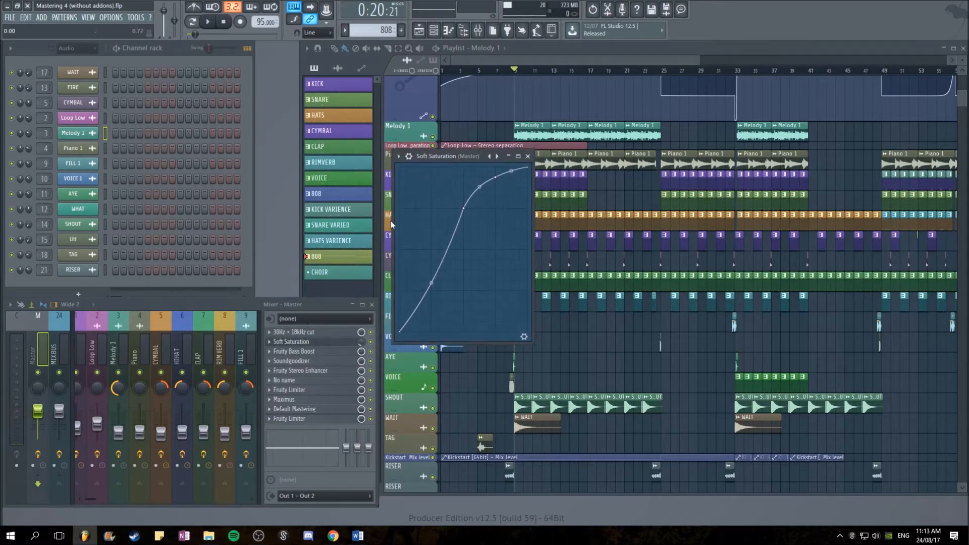
{"action": "left_click", "coordinate": [404, 157]}
{"action": "mouse_move", "coordinate": [420, 188]}
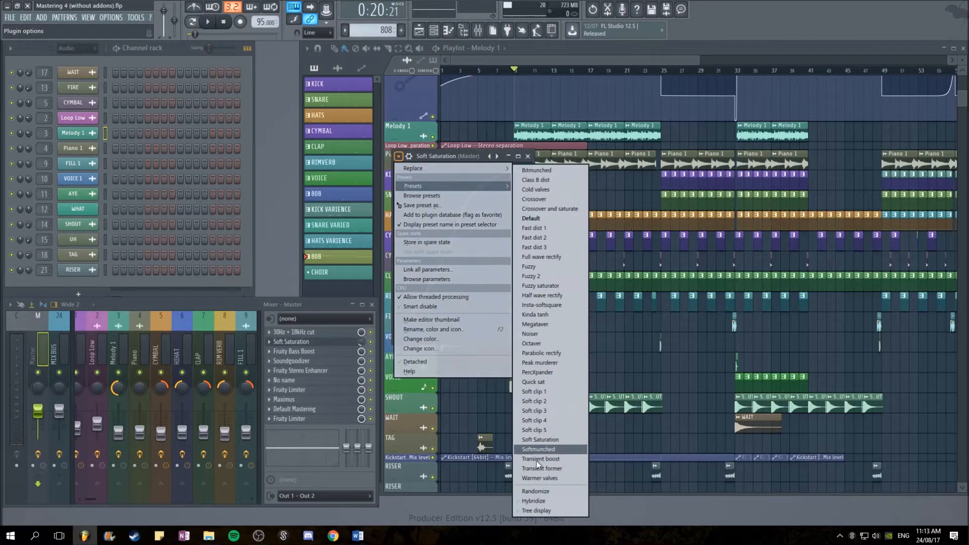
{"action": "left_click", "coordinate": [467, 157]}
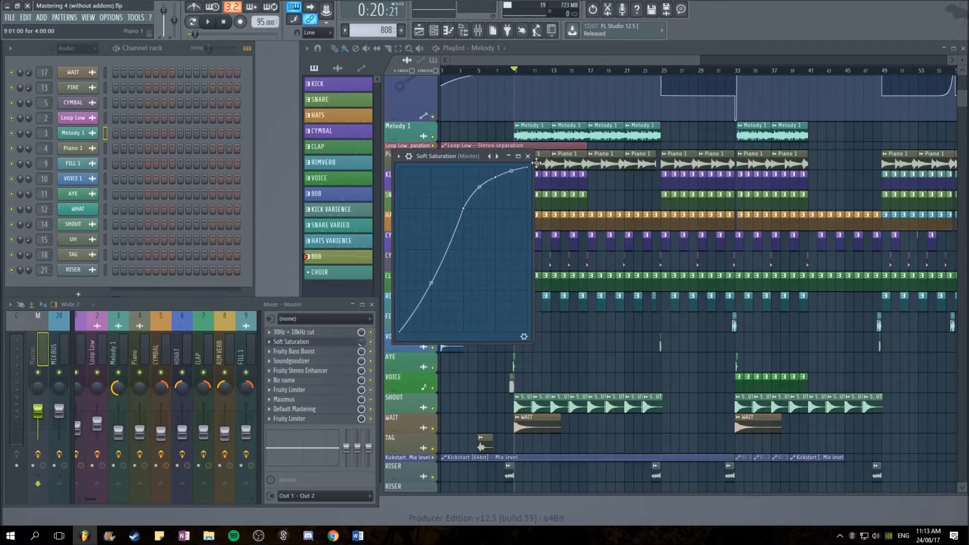
{"action": "left_click", "coordinate": [528, 157]}
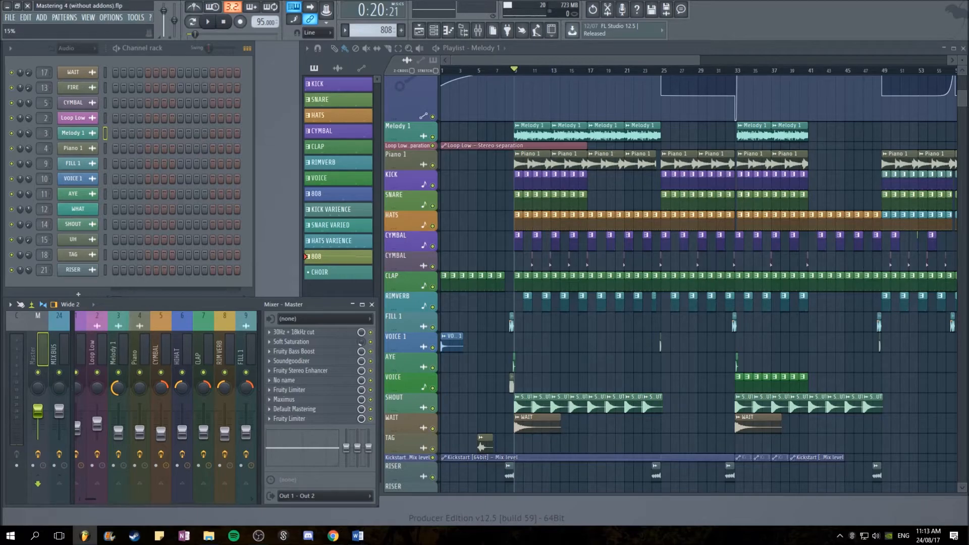
- Open Fruity Bass Boost on the Master, set its window over the playlist, and inspect its frequency and amount
{"action": "left_click", "coordinate": [300, 351]}
{"action": "mouse_move", "coordinate": [463, 255]}
{"action": "left_mouse_down"}
{"action": "mouse_move", "coordinate": [485, 258]}
{"action": "mouse_move", "coordinate": [473, 223]}
{"action": "mouse_move", "coordinate": [523, 186]}
{"action": "left_mouse_up"}
{"action": "right_click", "coordinate": [487, 257]}
{"action": "right_click", "coordinate": [446, 256]}
{"action": "left_click", "coordinate": [294, 351]}
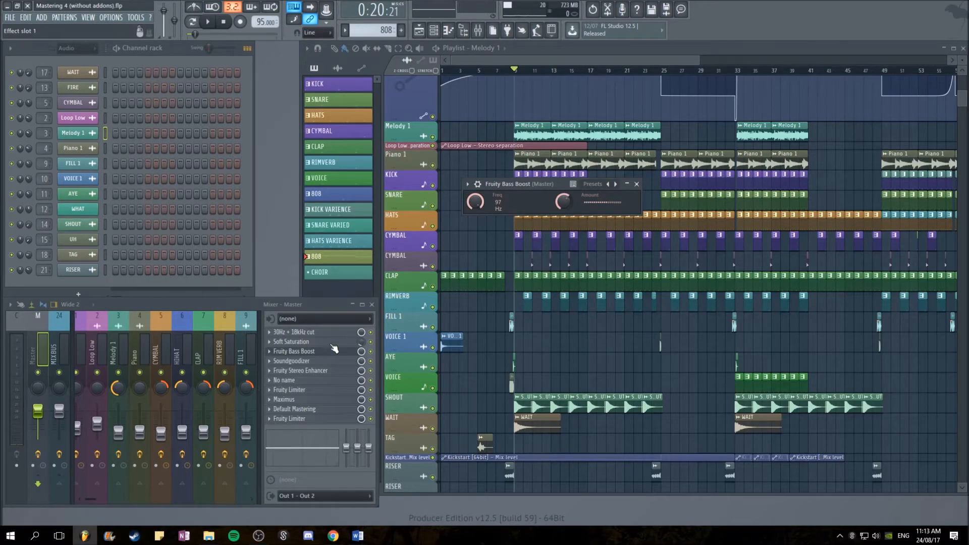
- Inspect the Soundgoodizer on the Master, and close both it and Fruity Bass Boost
{"action": "left_click", "coordinate": [293, 361]}
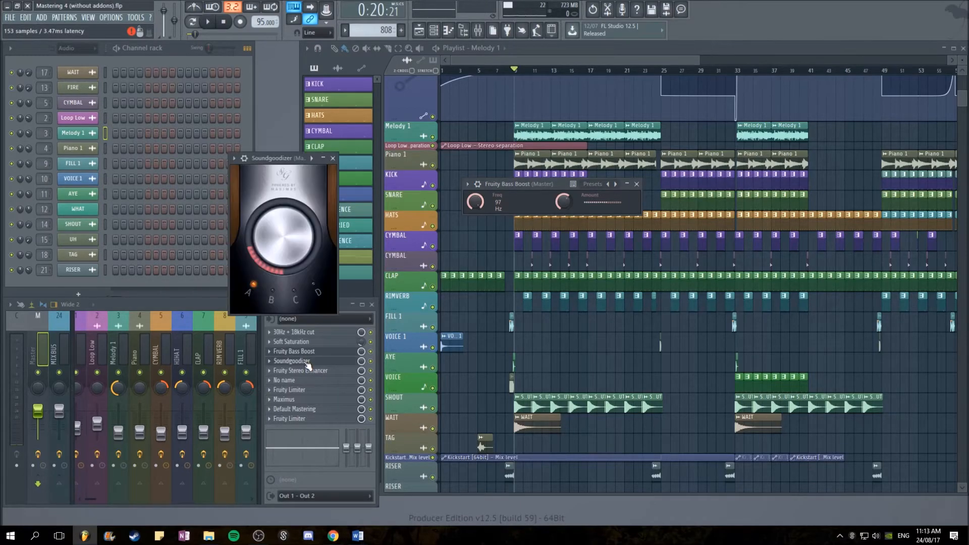
{"action": "left_click", "coordinate": [638, 184]}
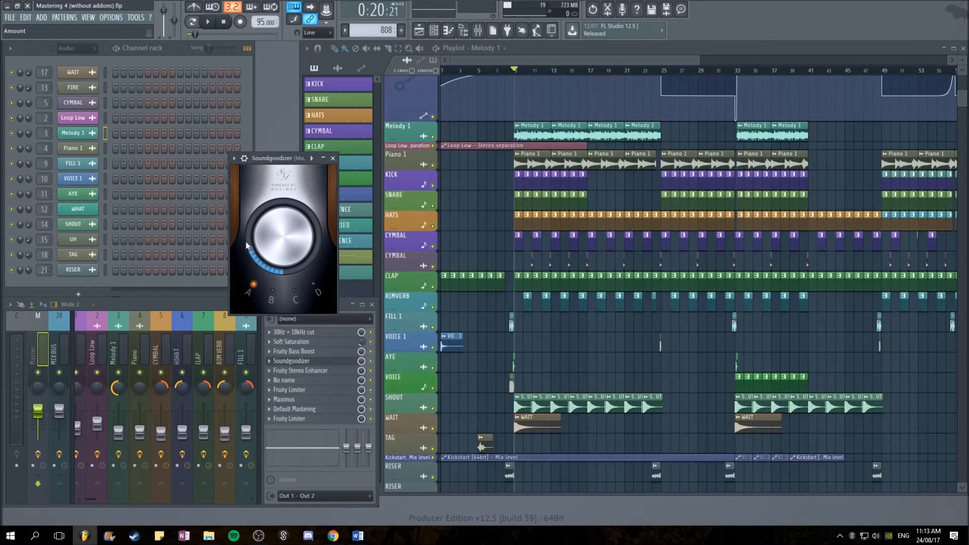
{"action": "left_click", "coordinate": [333, 158]}
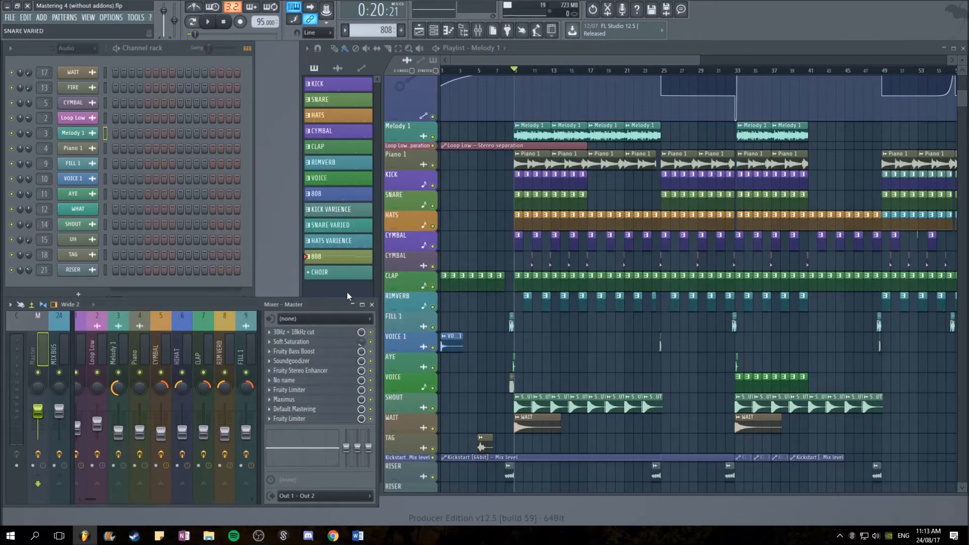
- Open Fruity Stereo Enhancer on the Master and play the song from bar 9 to hear its stereo separation
{"action": "left_click", "coordinate": [313, 373]}
{"action": "left_click_drag", "start_coordinate": [329, 203], "coordinate": [411, 202]}
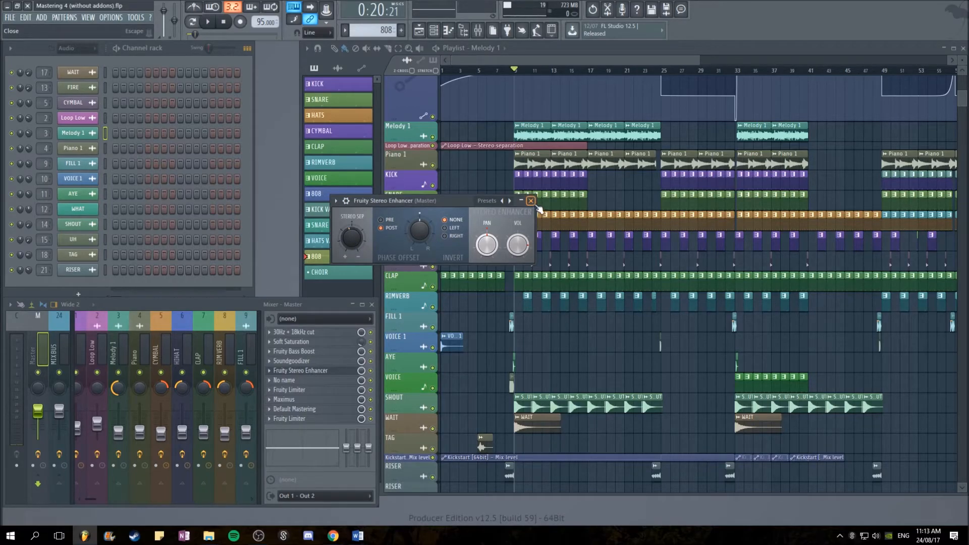
{"action": "key", "text": "space"}
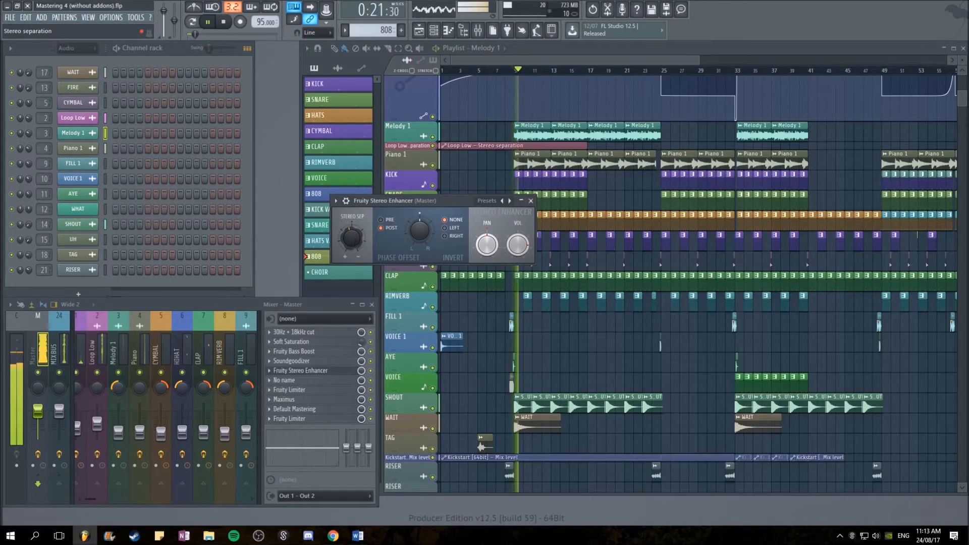
- Audition a wide stereo separation during playback, set it back to 12% separated, stop the song and close Fruity Stereo Enhancer
{"action": "left_click_drag", "start_coordinate": [355, 239], "coordinate": [355, 277]}
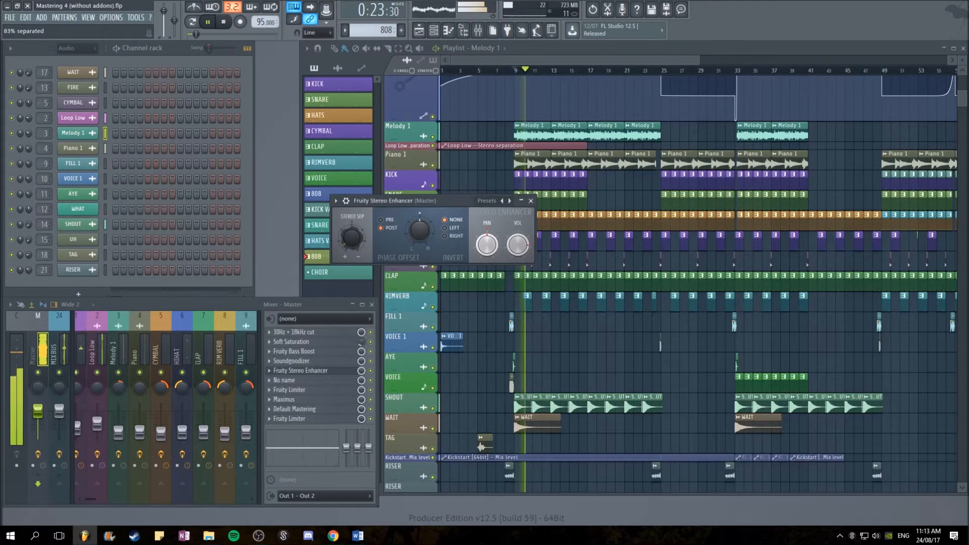
{"action": "key", "text": "space"}
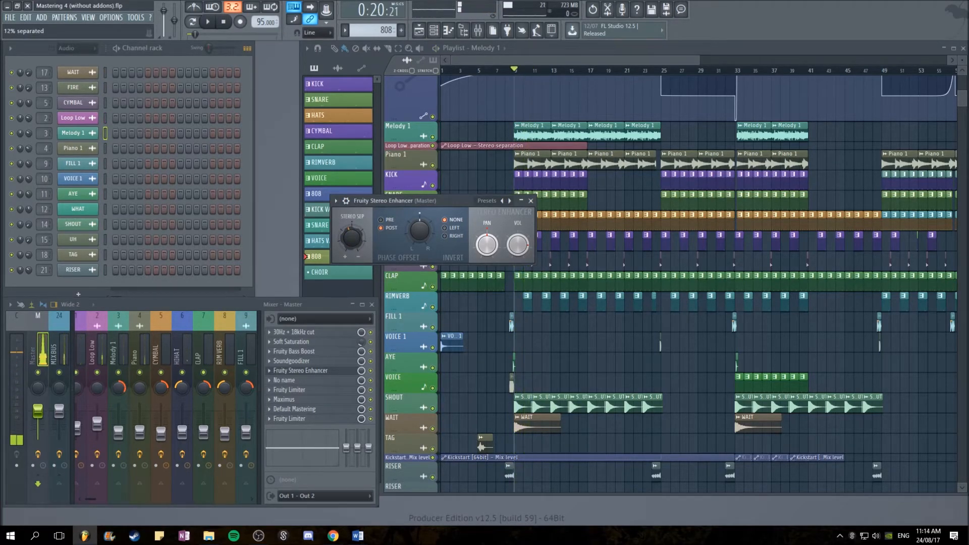
{"action": "left_click", "coordinate": [530, 200]}
- Open the Sausage Fattener effect on the Master, inspect its fatness and color settings, and close it
{"action": "left_click", "coordinate": [313, 381]}
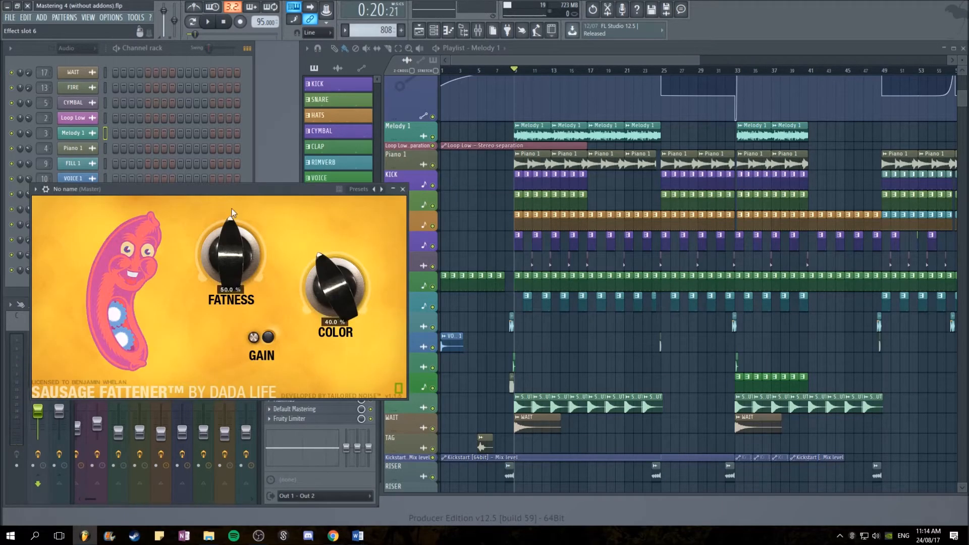
{"action": "left_click_drag", "start_coordinate": [213, 182], "coordinate": [216, 70]}
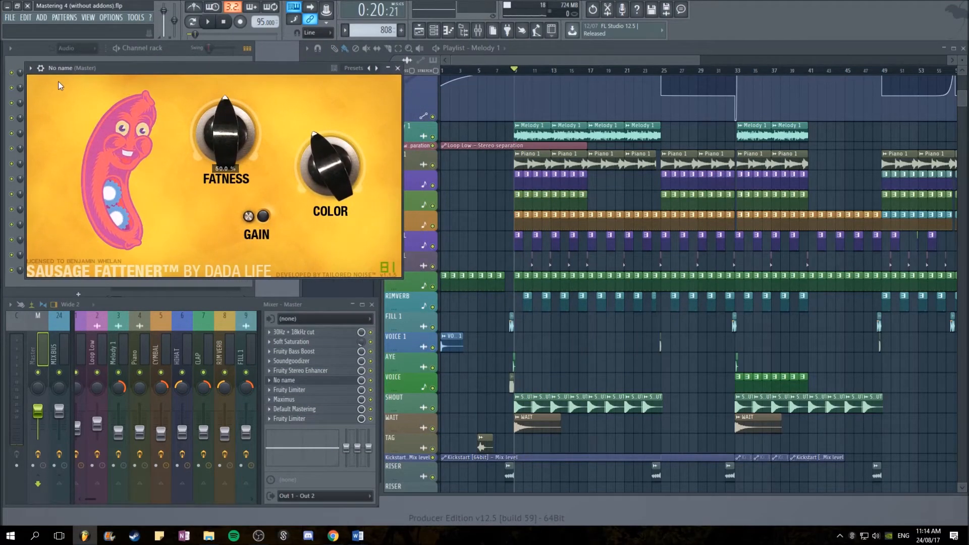
{"action": "left_click_drag", "start_coordinate": [73, 70], "coordinate": [81, 76]}
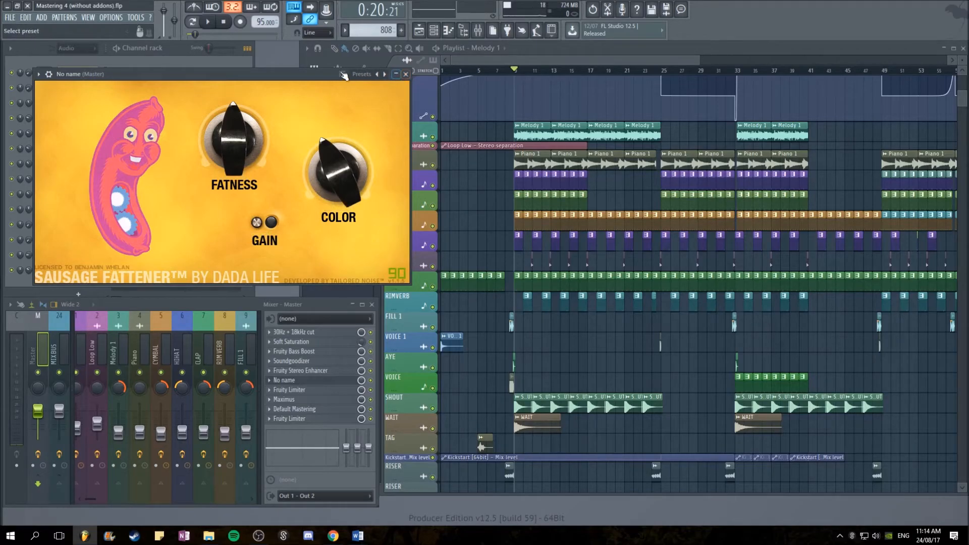
{"action": "left_click_drag", "start_coordinate": [285, 73], "coordinate": [271, 57]}
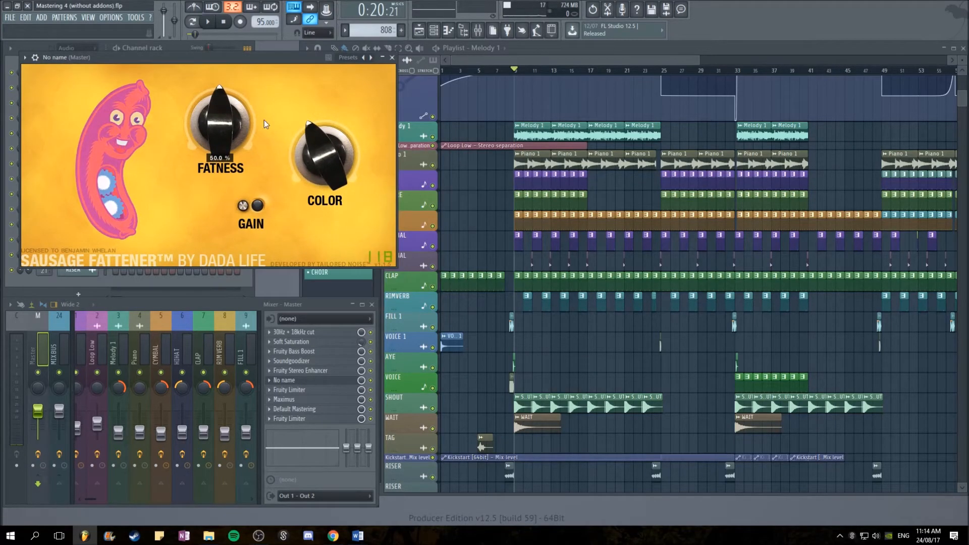
{"action": "left_click", "coordinate": [391, 57]}
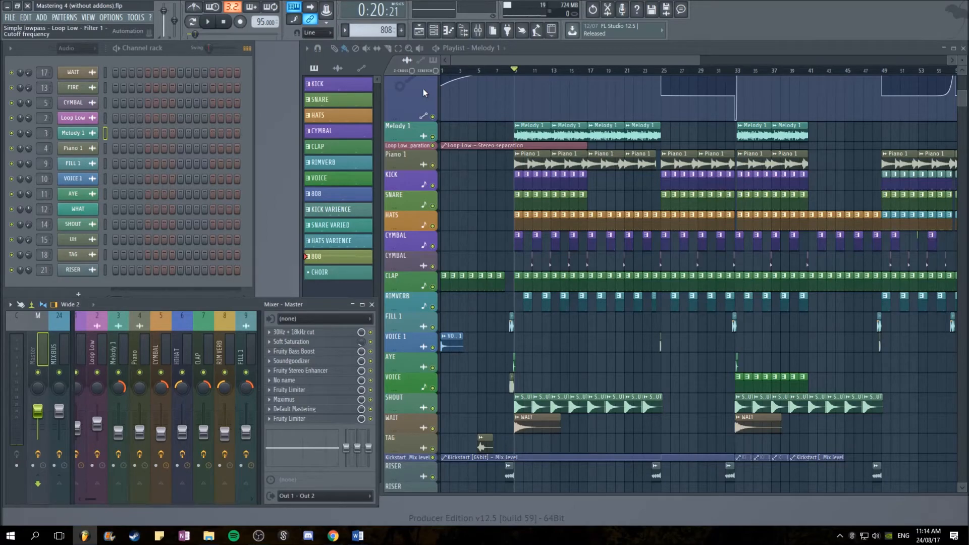
{"action": "left_click", "coordinate": [292, 381]}
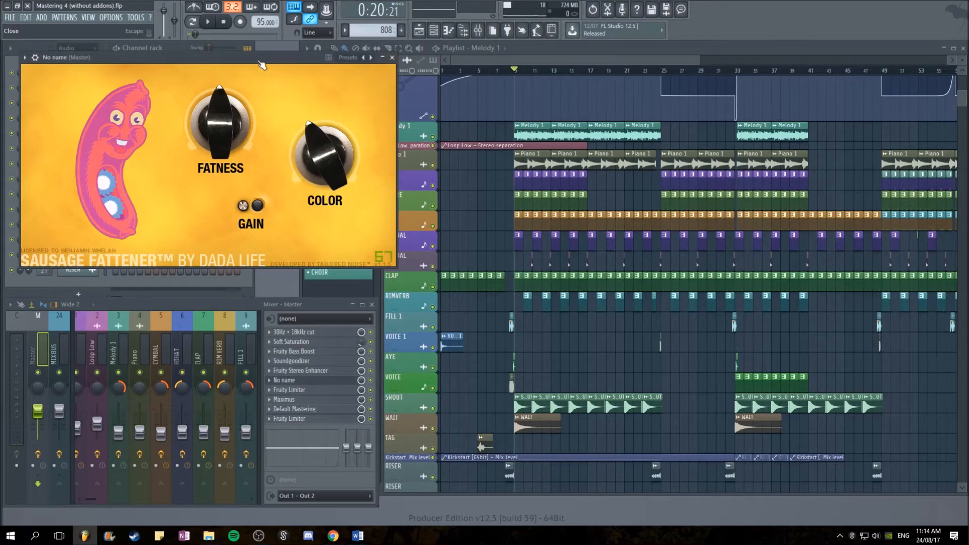
{"action": "left_click_drag", "start_coordinate": [262, 59], "coordinate": [247, 88]}
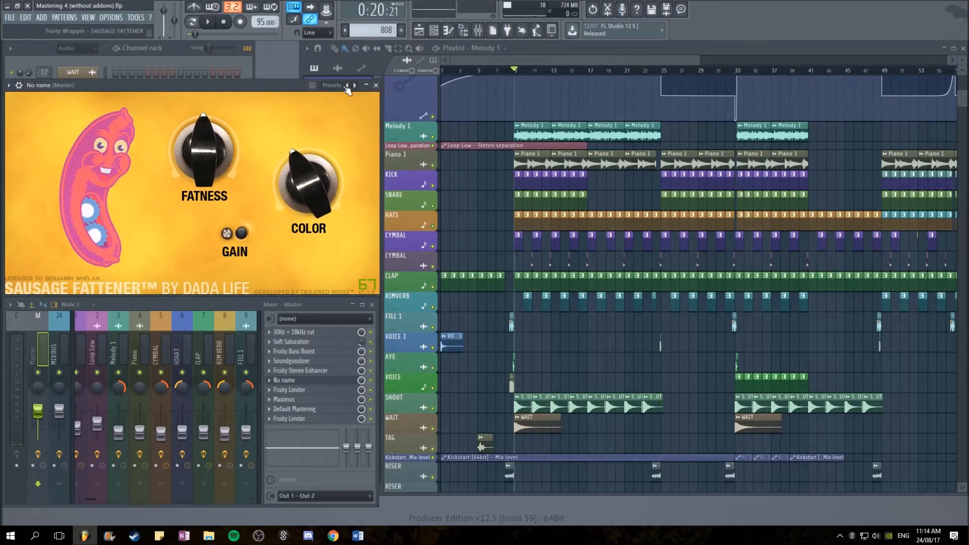
{"action": "left_click", "coordinate": [376, 85]}
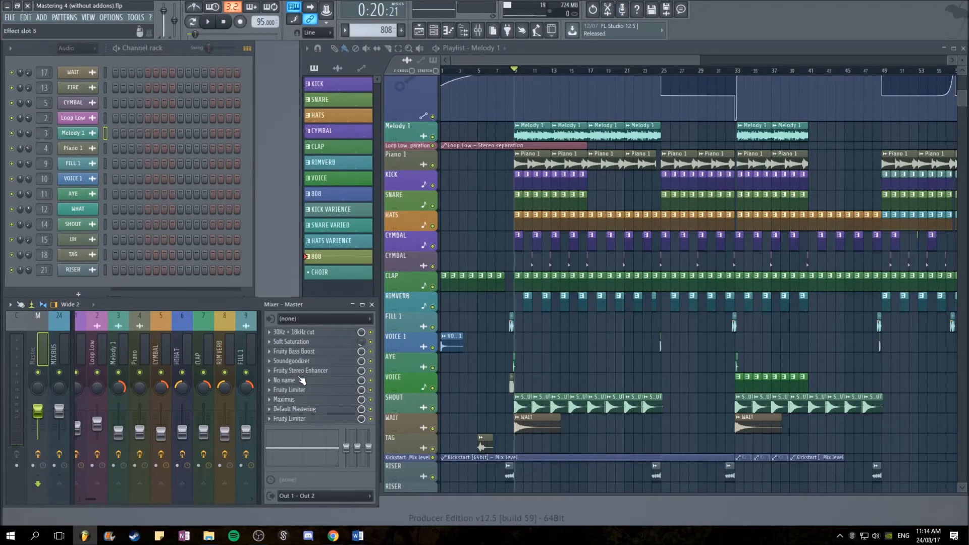
- Open Maximus on the Master, set its window over the playlist, and compare its LOW, MID and HIGH bands
{"action": "left_click", "coordinate": [318, 399]}
{"action": "left_click_drag", "start_coordinate": [232, 302], "coordinate": [623, 129]}
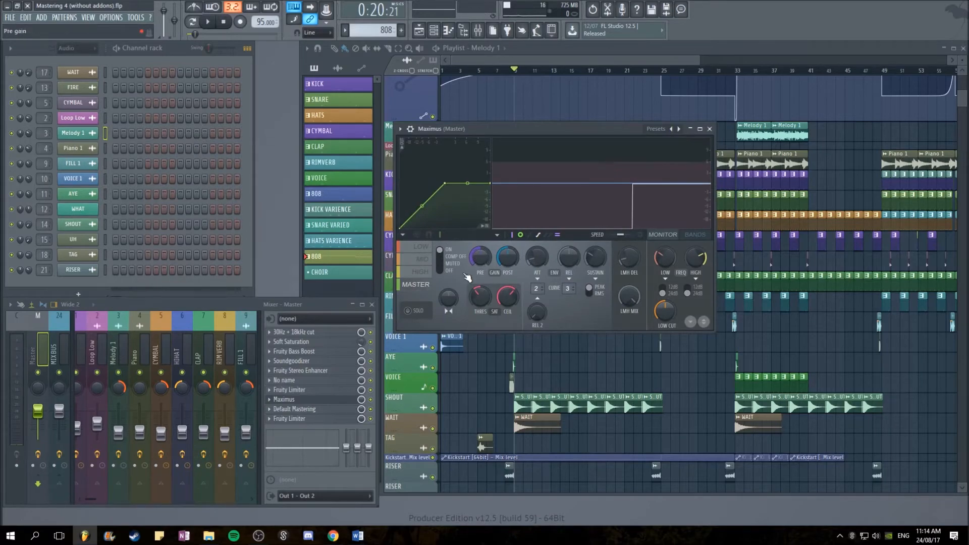
{"action": "left_click", "coordinate": [422, 271]}
{"action": "left_click", "coordinate": [422, 259]}
{"action": "left_click", "coordinate": [422, 249]}
{"action": "left_click", "coordinate": [422, 258]}
{"action": "left_click", "coordinate": [422, 269]}
{"action": "left_click", "coordinate": [419, 249]}
{"action": "left_click", "coordinate": [421, 259]}
{"action": "left_click", "coordinate": [422, 269]}
{"action": "left_click", "coordinate": [423, 260]}
{"action": "left_click", "coordinate": [423, 250]}
{"action": "left_click", "coordinate": [424, 259]}
{"action": "left_click", "coordinate": [423, 249]}
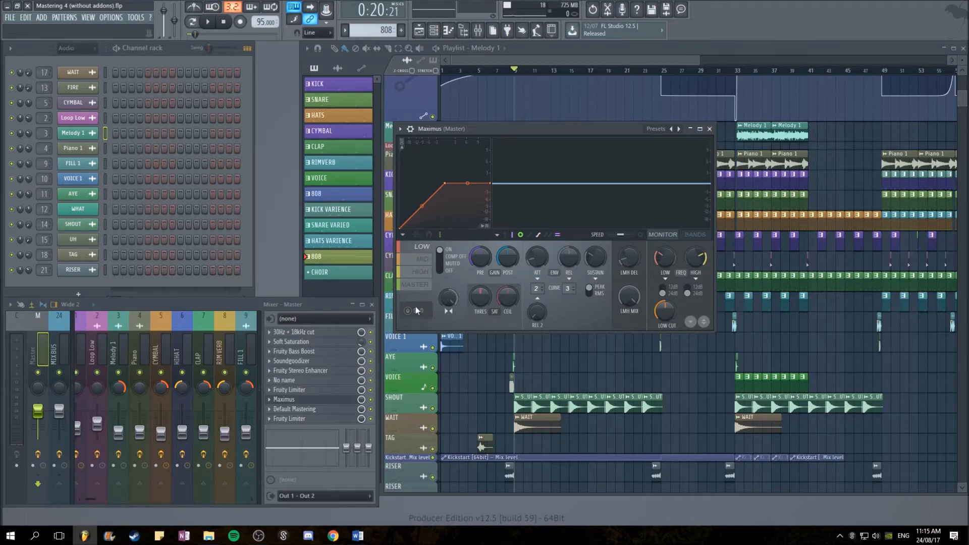
- Solo the LOW band in Maximus, audition its stereo separation with playback, and set it to 100% merged
{"action": "key", "text": "space"}
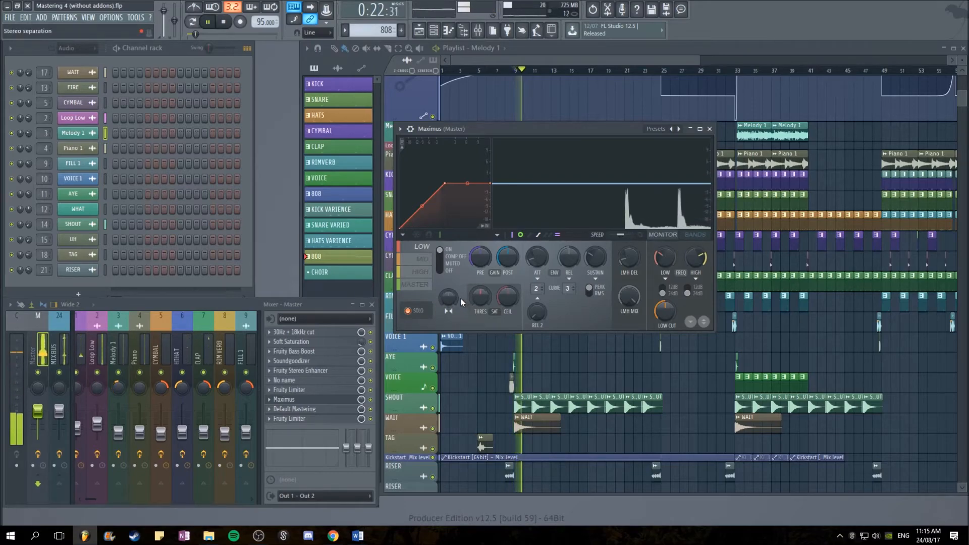
{"action": "key", "text": "space"}
{"action": "left_click_drag", "start_coordinate": [451, 299], "coordinate": [451, 243]}
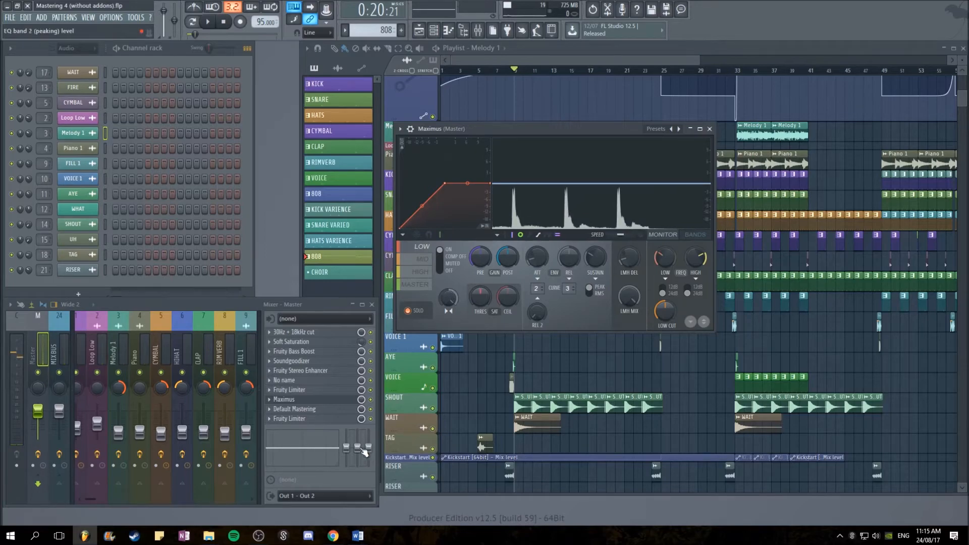
{"action": "key", "text": "space"}
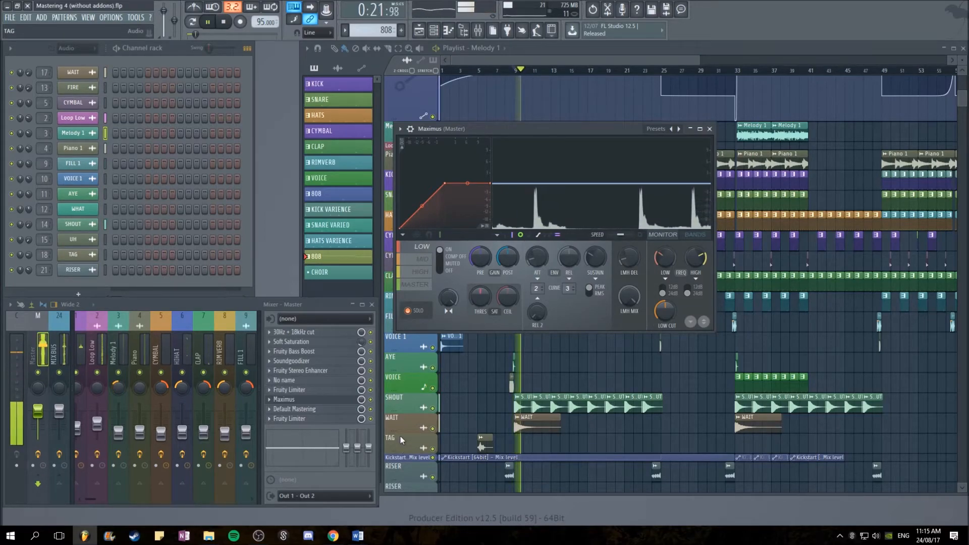
{"action": "key", "text": "space"}
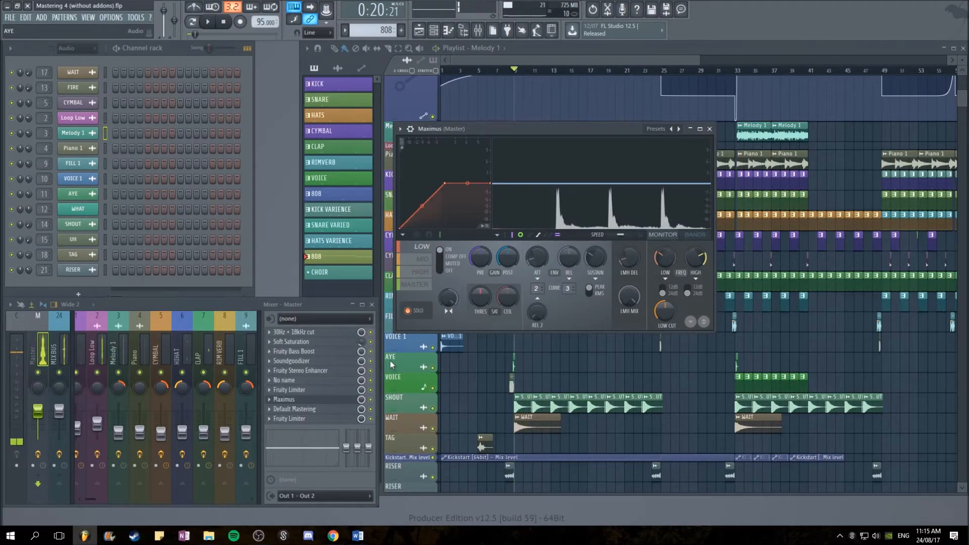
{"action": "left_click_drag", "start_coordinate": [449, 298], "coordinate": [450, 311]}
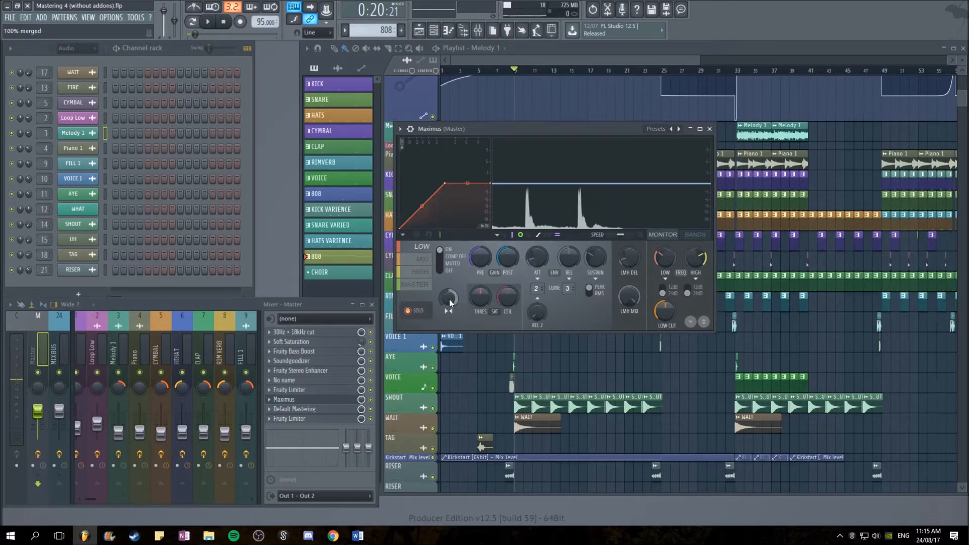
- Check the stereo separation of the MID and HIGH bands in Maximus against Fruity Stereo Enhancer, and close the enhancer
{"action": "left_click", "coordinate": [429, 261]}
{"action": "left_click_drag", "start_coordinate": [455, 311], "coordinate": [456, 298]}
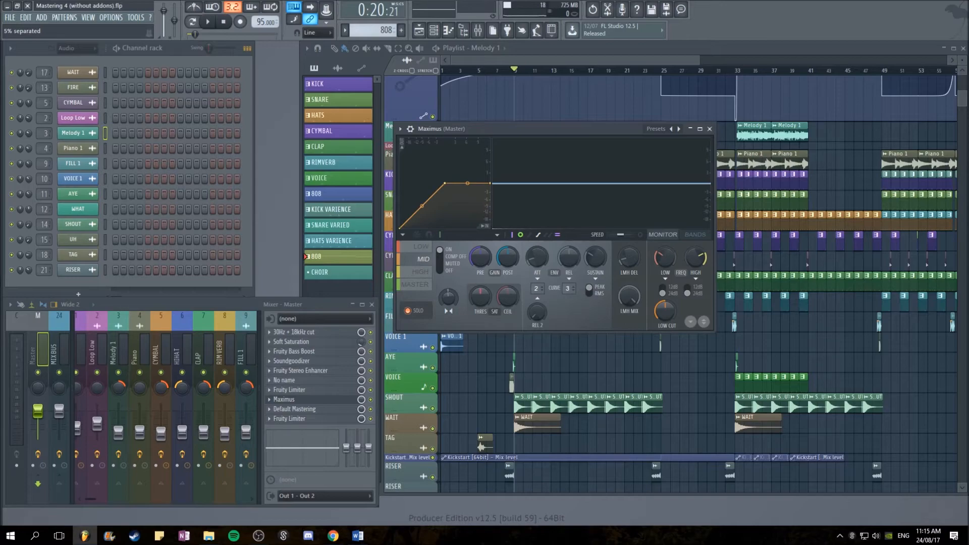
{"action": "left_click", "coordinate": [305, 371]}
{"action": "left_click_drag", "start_coordinate": [417, 210], "coordinate": [181, 171]}
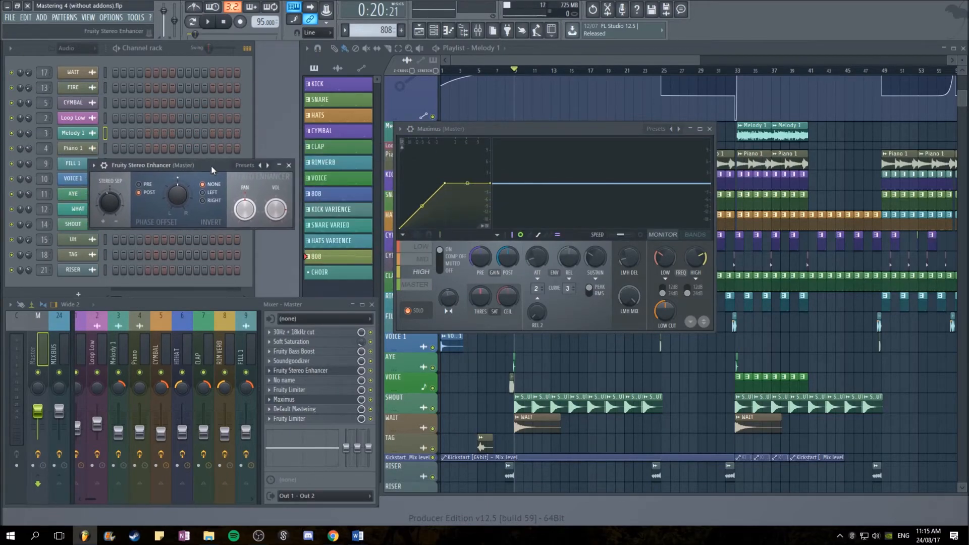
{"action": "left_click", "coordinate": [294, 160]}
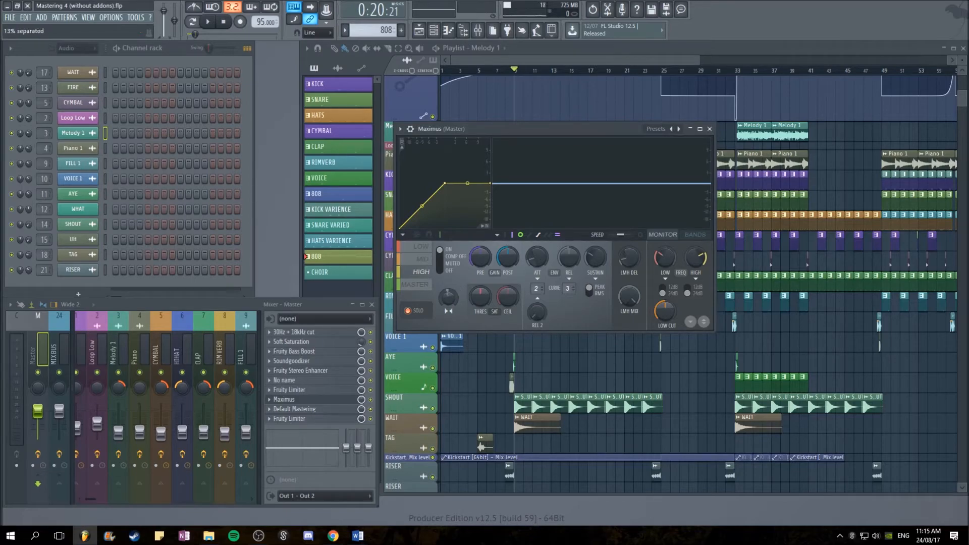
- Fine-tune the saturation threshold and ceiling of the MASTER band in Maximus and close the plugin
{"action": "left_click", "coordinate": [415, 284]}
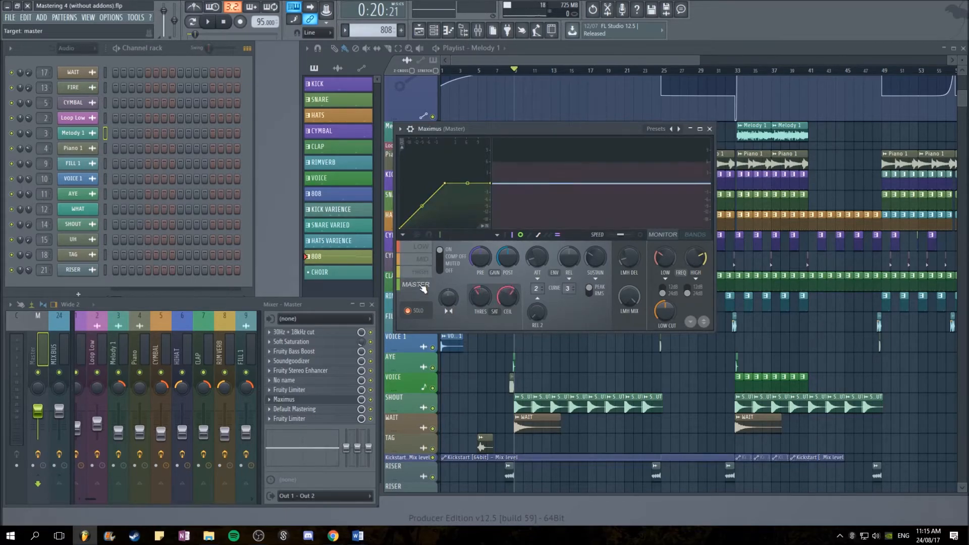
{"action": "left_click_drag", "start_coordinate": [488, 302], "coordinate": [487, 301]}
{"action": "left_click_drag", "start_coordinate": [507, 297], "coordinate": [507, 295]}
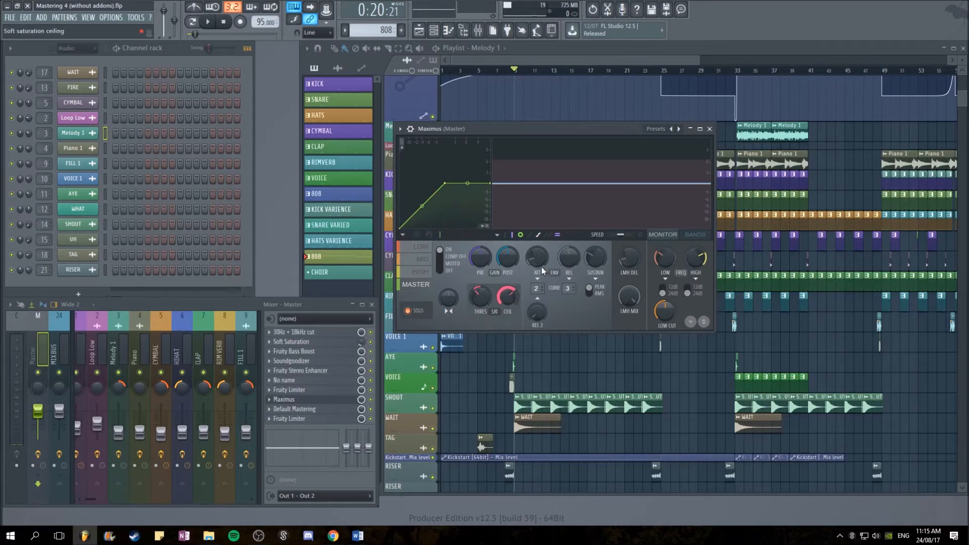
{"action": "mouse_move", "coordinate": [542, 135]}
{"action": "left_mouse_down"}
{"action": "mouse_move", "coordinate": [550, 145]}
{"action": "mouse_move", "coordinate": [531, 135]}
{"action": "left_mouse_up"}
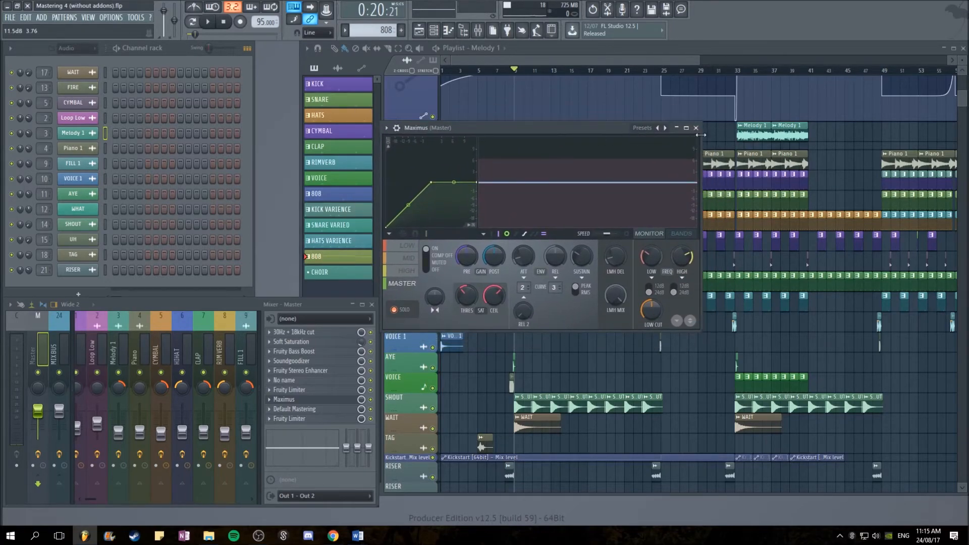
{"action": "left_click", "coordinate": [698, 130]}
- Open the Default Mastering soft clipper on the Master, inspect its threshold and post gain alongside the drop at bar 9, and close it
{"action": "left_click", "coordinate": [306, 411]}
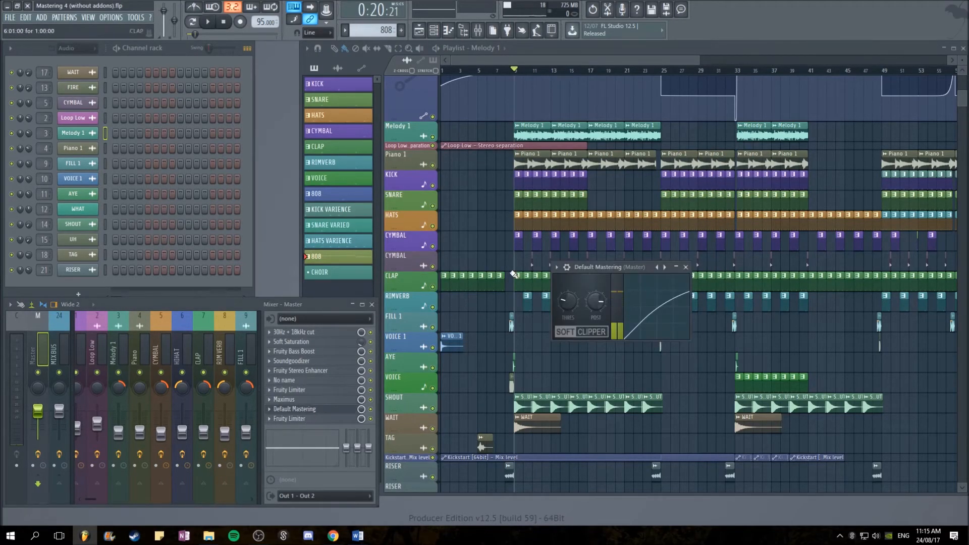
{"action": "left_click_drag", "start_coordinate": [598, 267], "coordinate": [266, 166]}
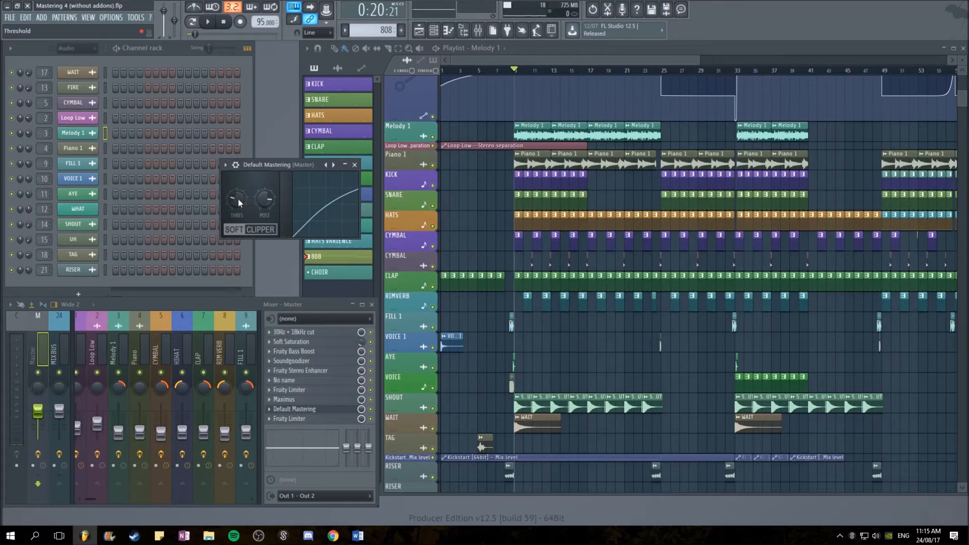
{"action": "scroll", "coordinate": [388, 183], "scroll_direction": "down", "scroll_amount": 1}
{"action": "left_click_drag", "start_coordinate": [313, 170], "coordinate": [325, 226]}
{"action": "scroll", "coordinate": [460, 249], "scroll_direction": "up", "scroll_amount": 3}
{"action": "scroll", "coordinate": [520, 260], "scroll_direction": "up", "scroll_amount": 3}
{"action": "scroll", "coordinate": [558, 256], "scroll_direction": "up", "scroll_amount": 3}
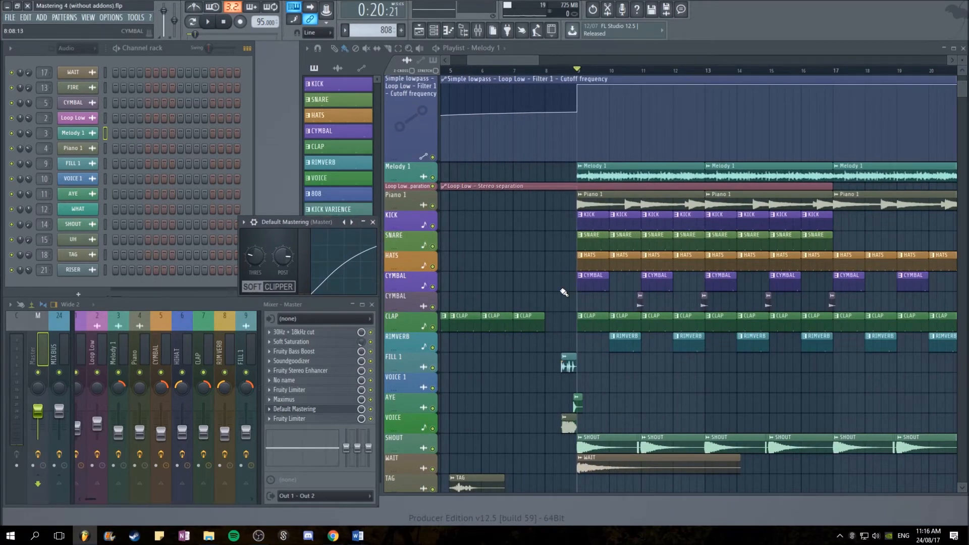
{"action": "scroll", "coordinate": [565, 292], "scroll_direction": "up", "scroll_amount": 2}
{"action": "scroll", "coordinate": [565, 292], "scroll_direction": "up", "scroll_amount": 1}
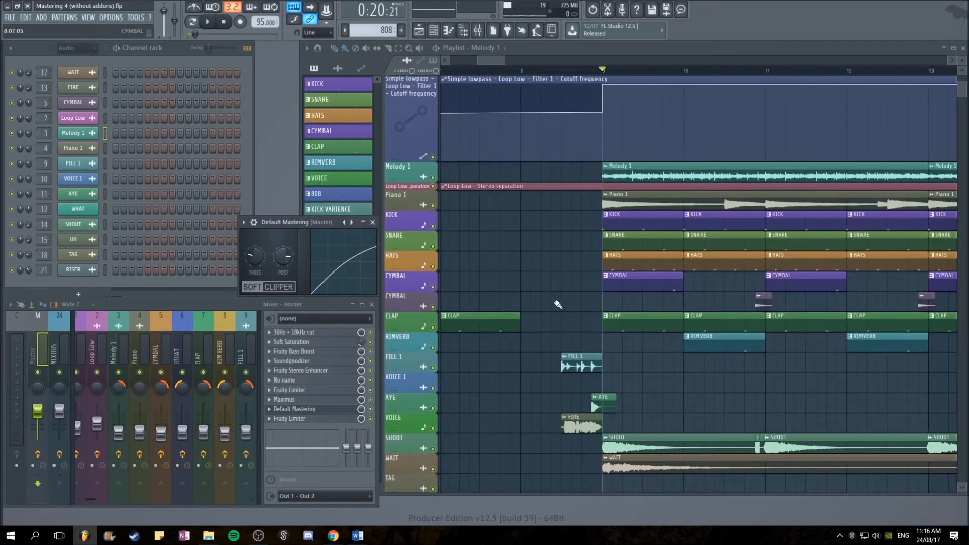
{"action": "scroll", "coordinate": [557, 305], "scroll_direction": "down", "scroll_amount": 2}
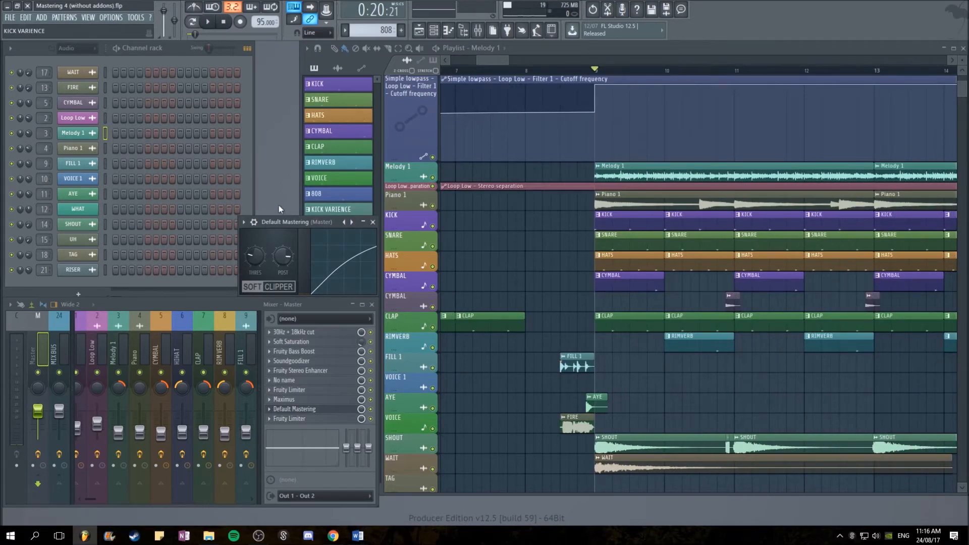
{"action": "left_click_drag", "start_coordinate": [314, 220], "coordinate": [321, 214]}
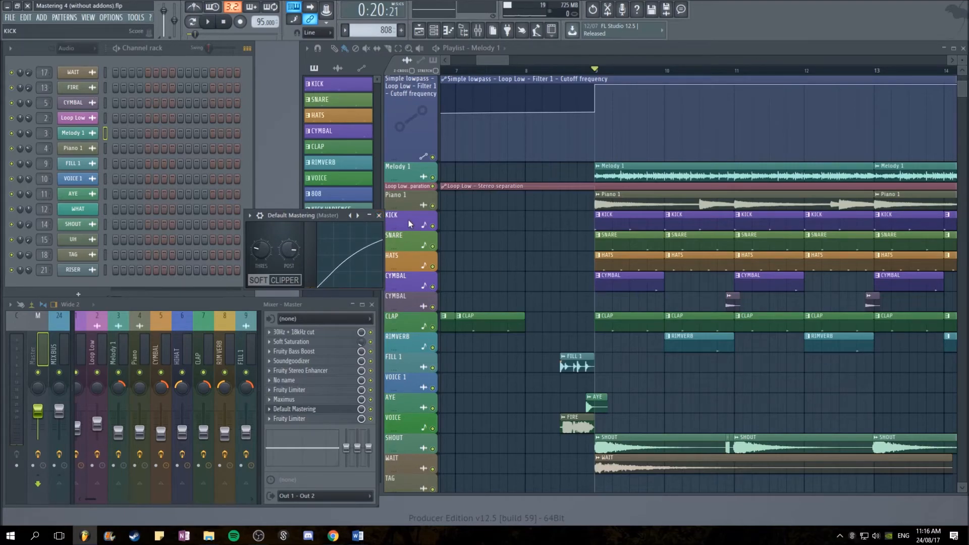
{"action": "left_click", "coordinate": [384, 215]}
- Open the last Fruity Limiter on the Master, set its window beside the mixer, and play the drop from bar 9 through it
{"action": "left_click", "coordinate": [303, 419]}
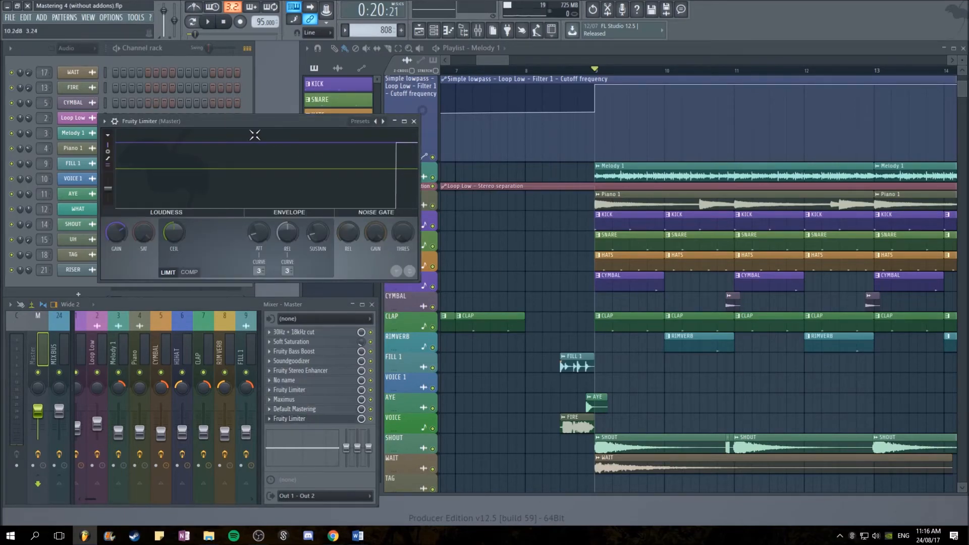
{"action": "left_click_drag", "start_coordinate": [247, 121], "coordinate": [396, 120]}
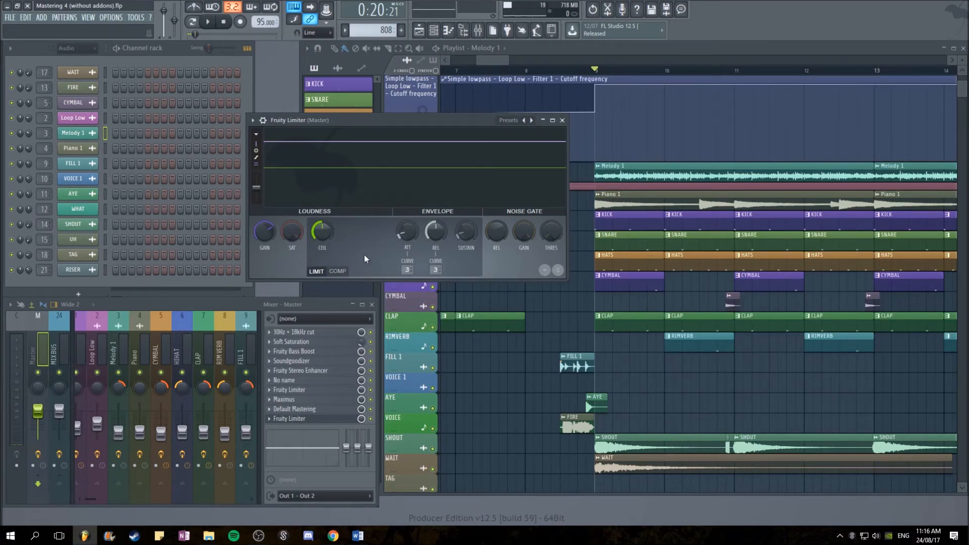
{"action": "key", "text": "space"}
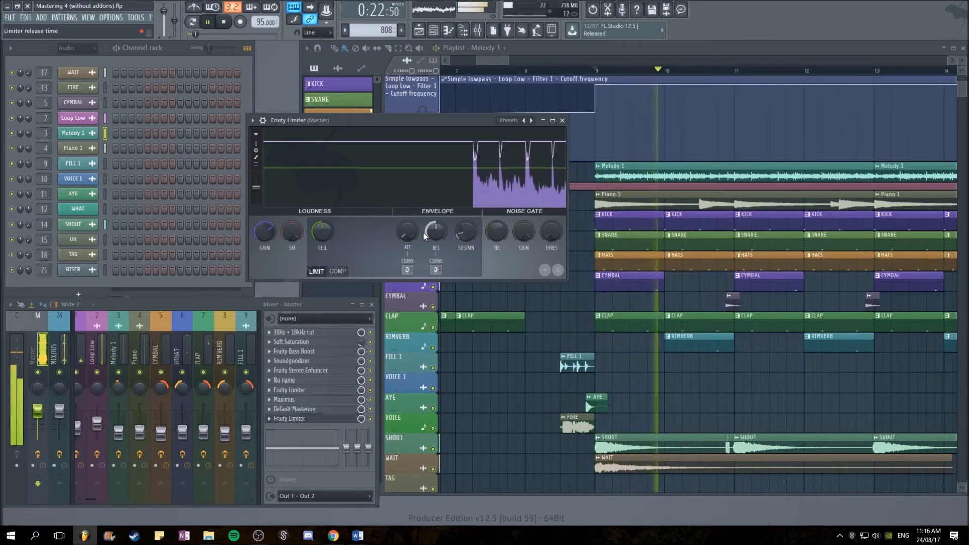
{"action": "key", "text": "space"}
- Raise the Fruity Limiter's attack slightly and replay the drop from bar 9 to watch the limiting
{"action": "left_click_drag", "start_coordinate": [411, 231], "coordinate": [411, 225]}
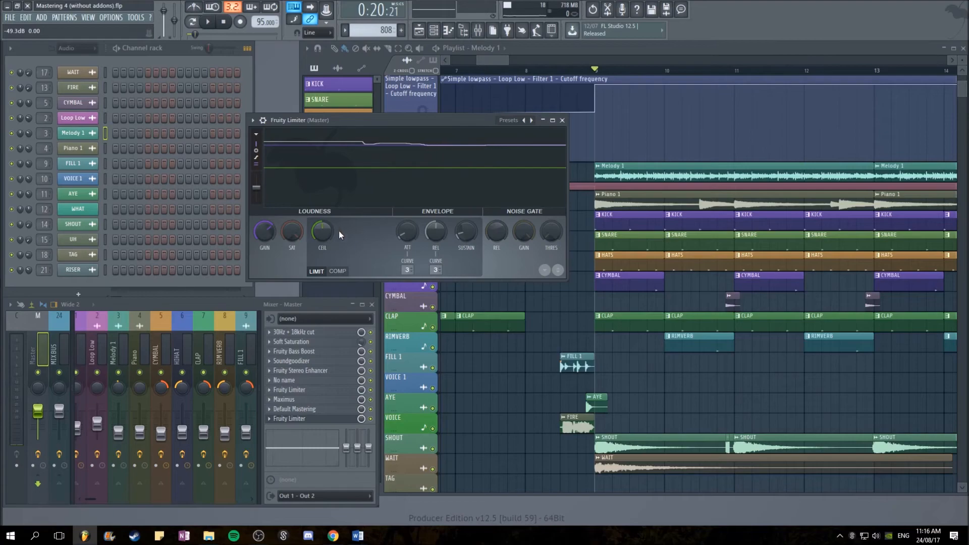
{"action": "key", "text": "space"}
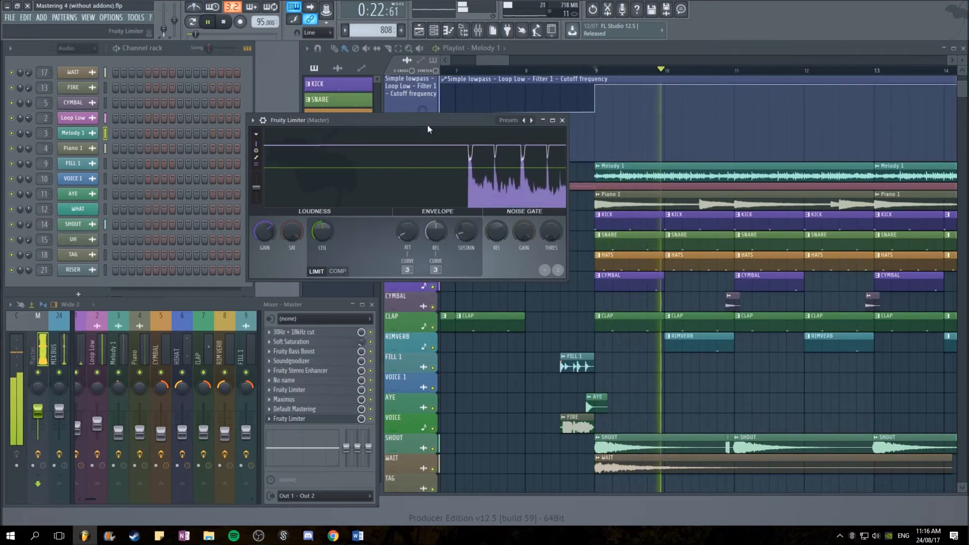
{"action": "left_click_drag", "start_coordinate": [443, 121], "coordinate": [481, 113]}
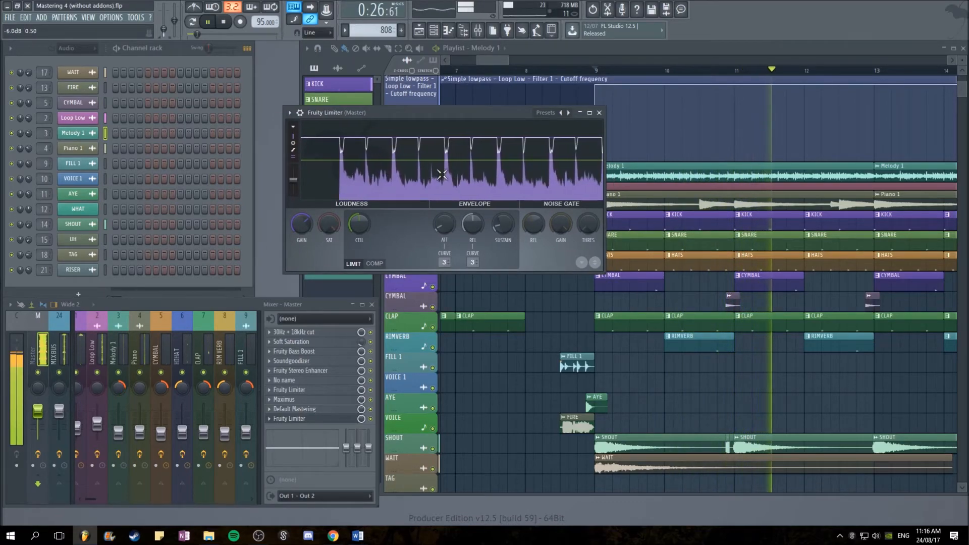
- Raise the gain of the final Fruity Limiter while the drop plays, then stop playback
{"action": "left_click_drag", "start_coordinate": [303, 224], "coordinate": [303, 198]}
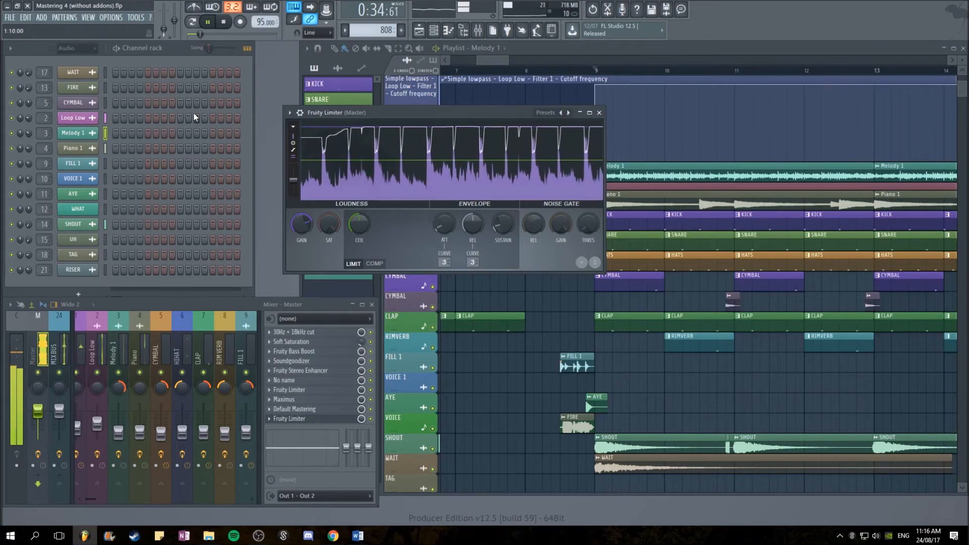
{"action": "key", "text": "space"}
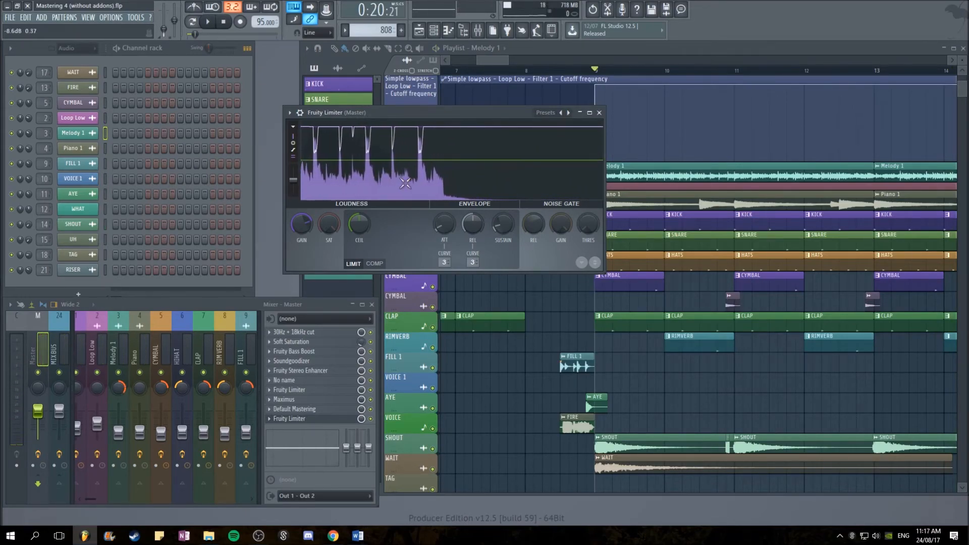
{"action": "scroll", "coordinate": [661, 188], "scroll_direction": "down", "scroll_amount": 5}
{"action": "scroll", "coordinate": [661, 188], "scroll_direction": "down", "scroll_amount": 3}
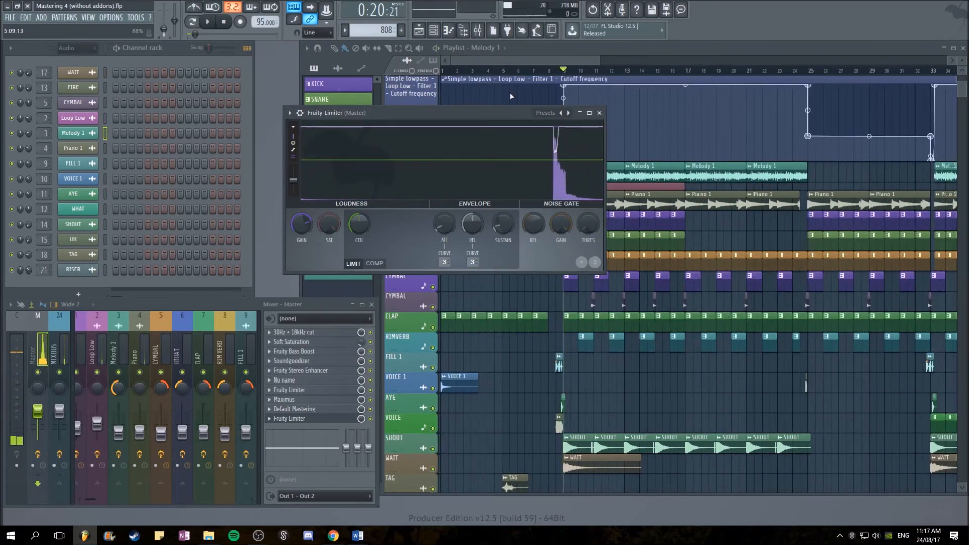
- Move the Fruity Limiter clear of the drop at bar 9, adjust its gain during playback, and close the plugin with the song stopped
{"action": "left_click_drag", "start_coordinate": [502, 113], "coordinate": [423, 135]}
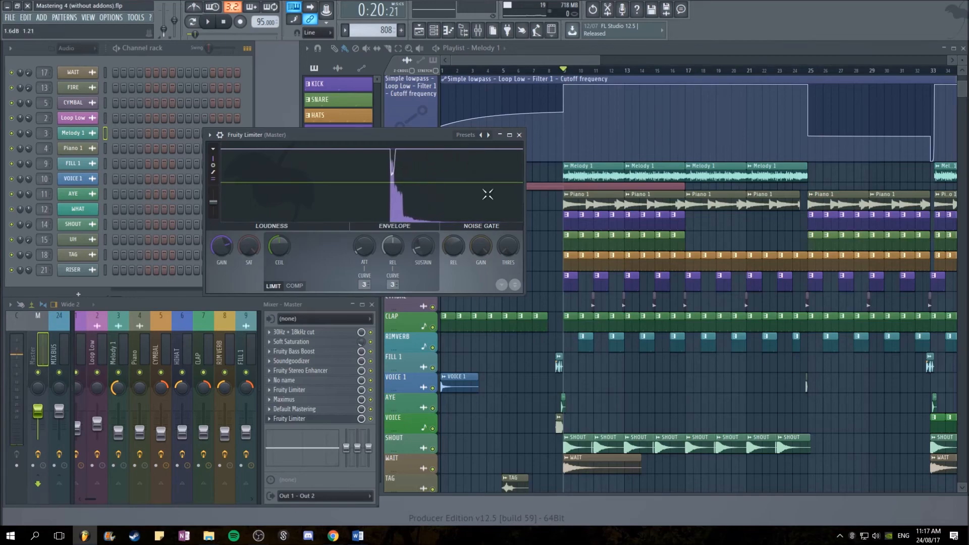
{"action": "scroll", "coordinate": [581, 202], "scroll_direction": "up", "scroll_amount": 4}
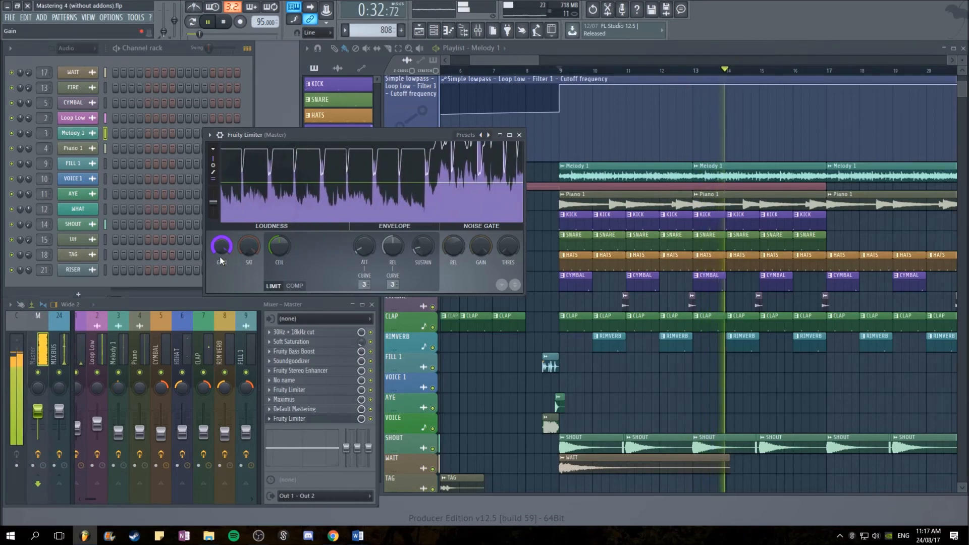
{"action": "mouse_move", "coordinate": [219, 255]}
{"action": "left_mouse_down"}
{"action": "mouse_move", "coordinate": [219, 267]}
{"action": "mouse_move", "coordinate": [219, 253]}
{"action": "left_mouse_up"}
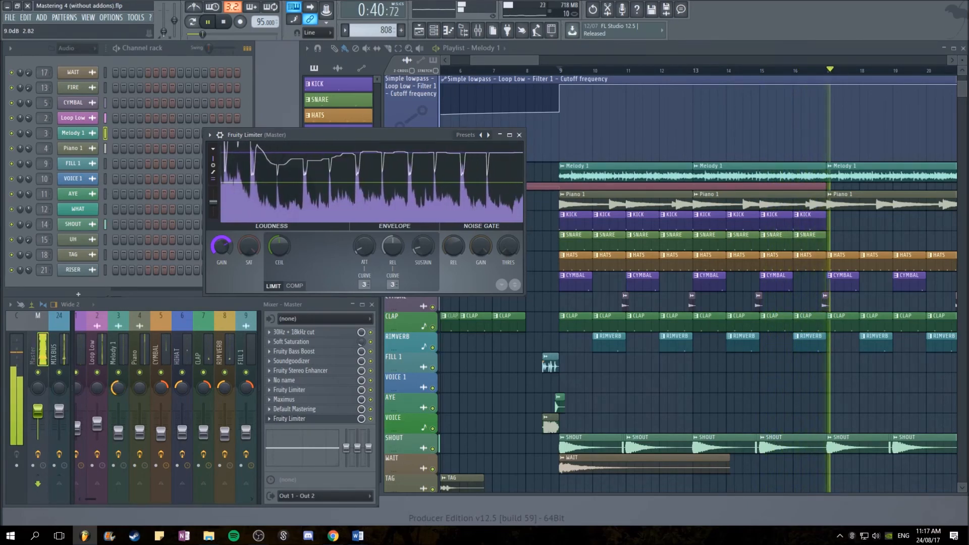
{"action": "left_click", "coordinate": [519, 135]}
{"action": "key", "text": "space"}
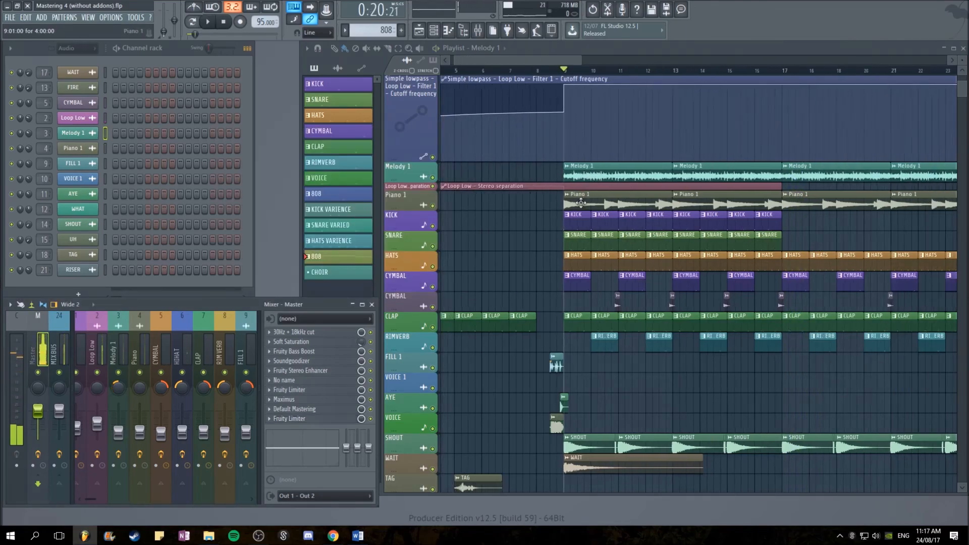
- Find the section starting at bar 49 in the playlist and inspect the HATS VARIENCE pattern's hi-hat notes in the piano roll
{"action": "scroll", "coordinate": [656, 227], "scroll_direction": "right", "scroll_amount": 7}
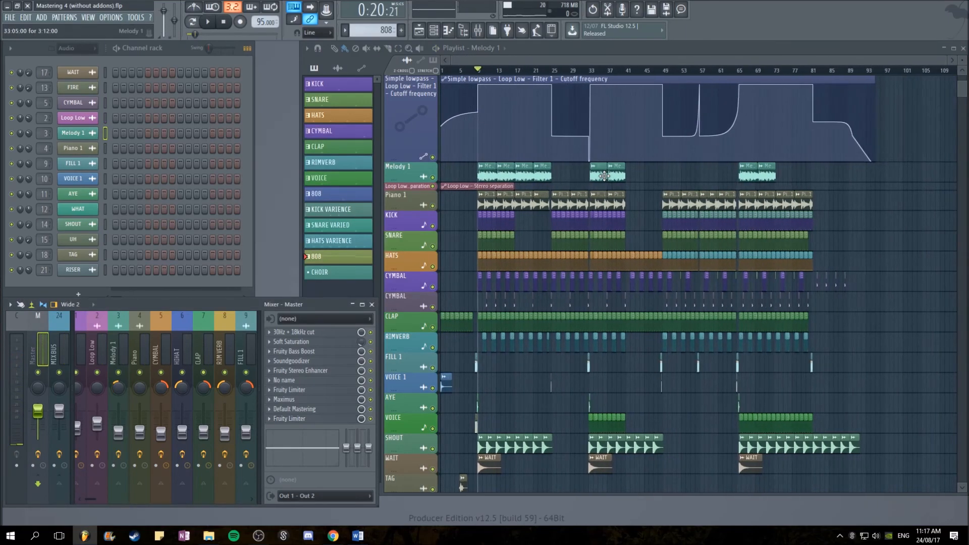
{"action": "scroll", "coordinate": [682, 237], "scroll_direction": "up", "scroll_amount": 1}
{"action": "left_click_drag", "start_coordinate": [542, 194], "coordinate": [603, 216]}
{"action": "scroll", "coordinate": [707, 217], "scroll_direction": "down", "scroll_amount": 3}
{"action": "scroll", "coordinate": [603, 216], "scroll_direction": "up", "scroll_amount": 2}
{"action": "scroll", "coordinate": [604, 217], "scroll_direction": "up", "scroll_amount": 3}
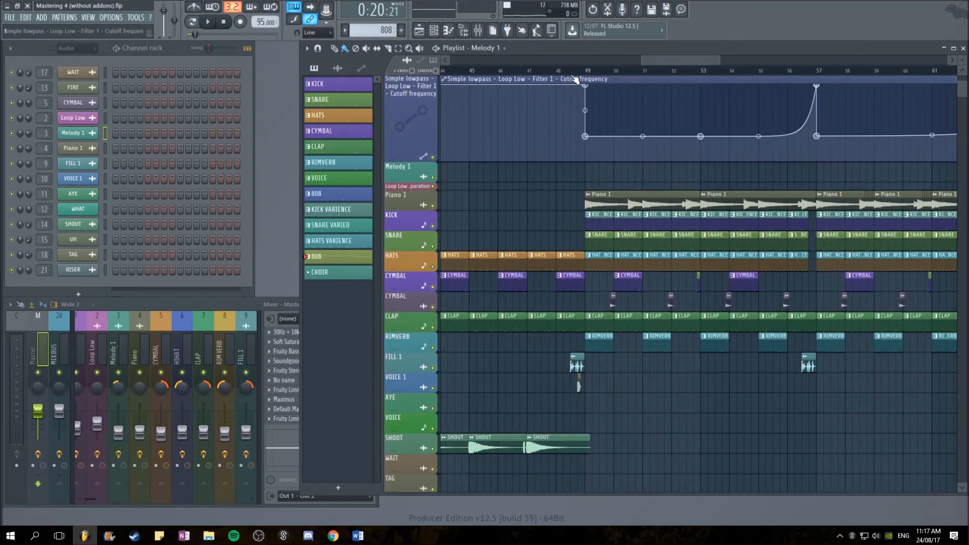
{"action": "double_click", "coordinate": [624, 263]}
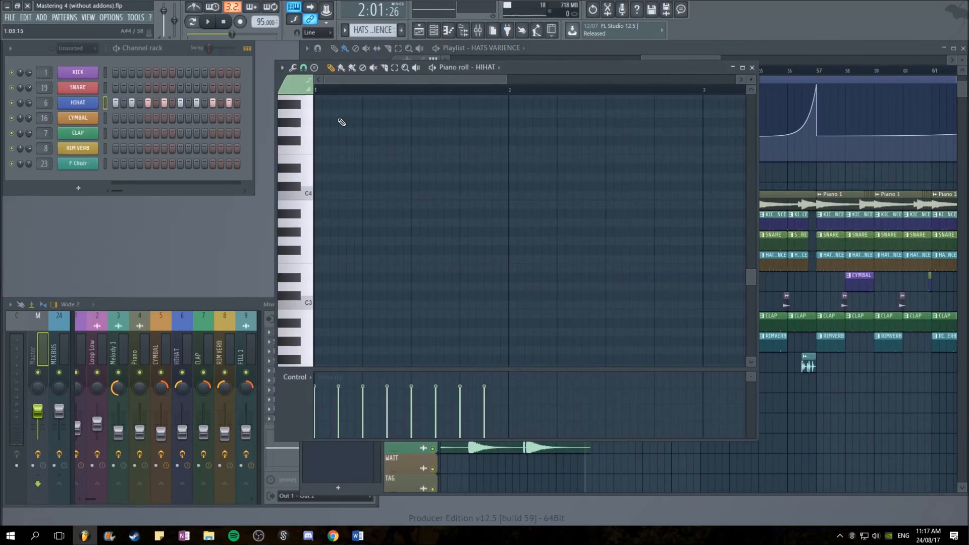
{"action": "left_click", "coordinate": [752, 67]}
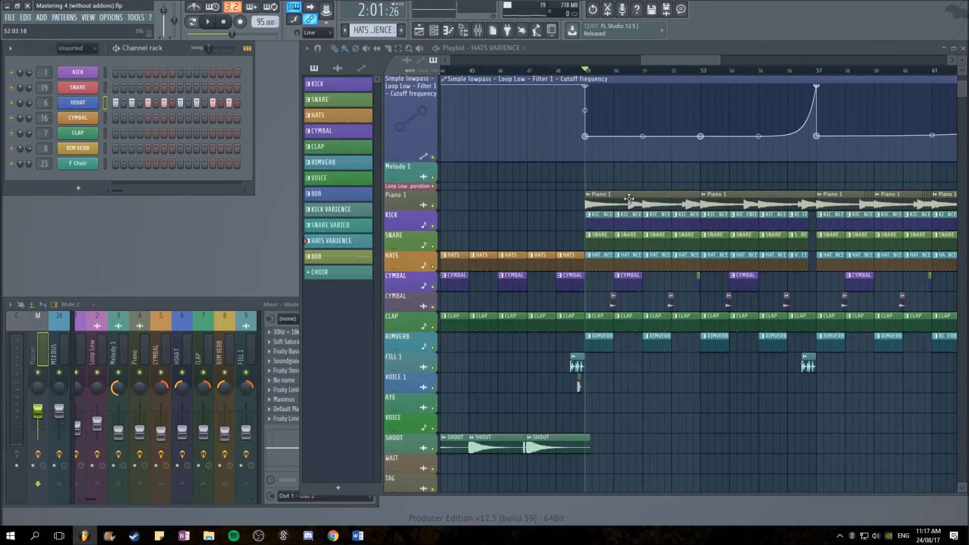
- Inspect the KICK VARIENCE pattern's kick notes in the piano roll and close it
{"action": "double_click", "coordinate": [594, 220]}
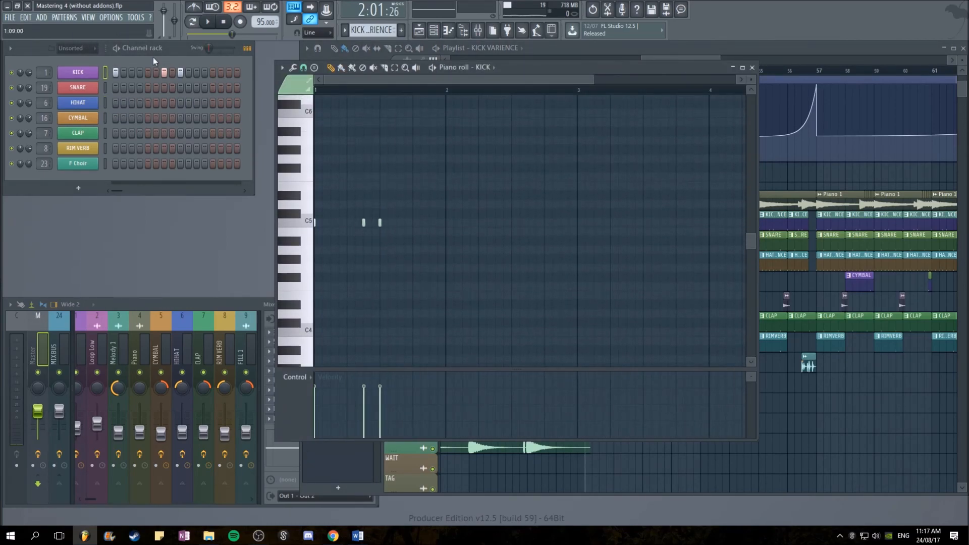
{"action": "scroll", "coordinate": [364, 220], "scroll_direction": "up", "scroll_amount": 3}
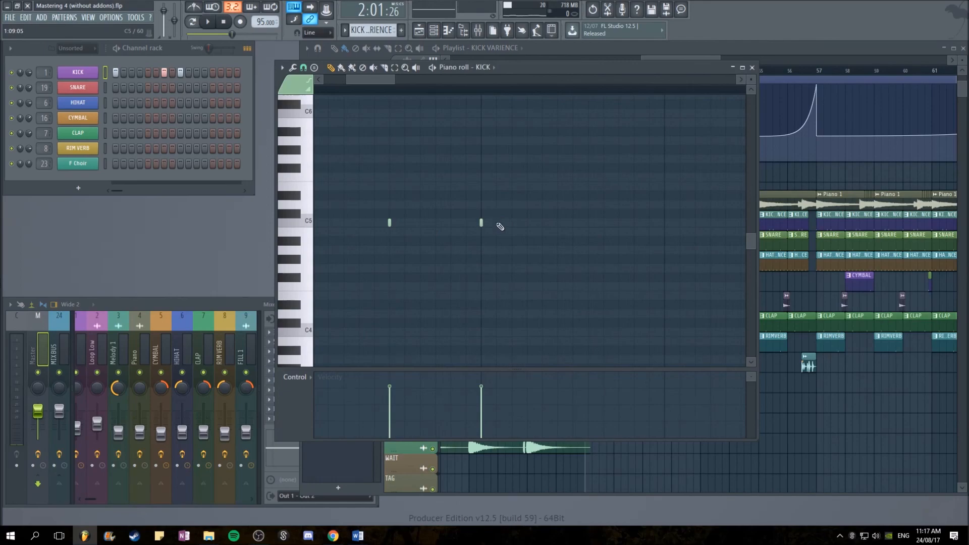
{"action": "left_click", "coordinate": [752, 67]}
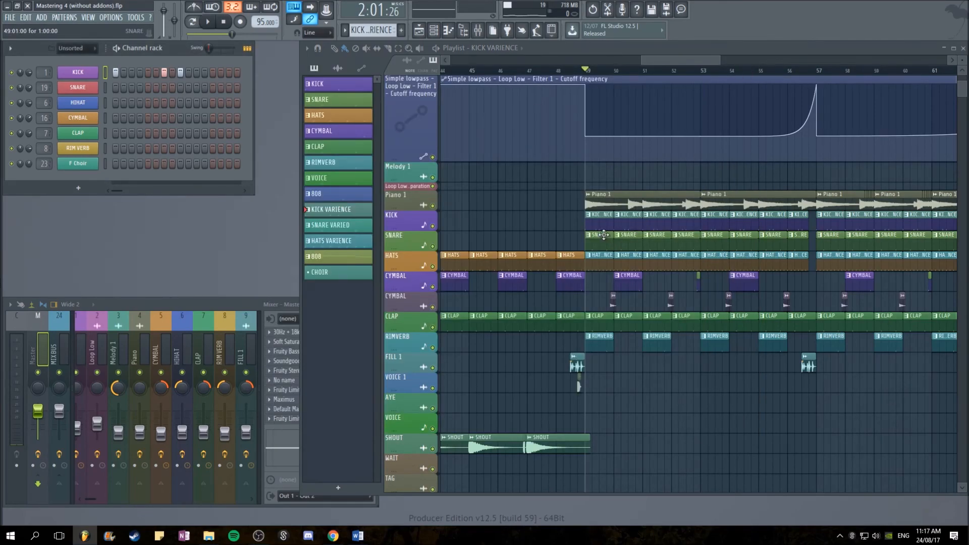
- Play the song from bar 48 into the varied drum section and look over the whole arrangement
{"action": "scroll", "coordinate": [588, 217], "scroll_direction": "down", "scroll_amount": 1}
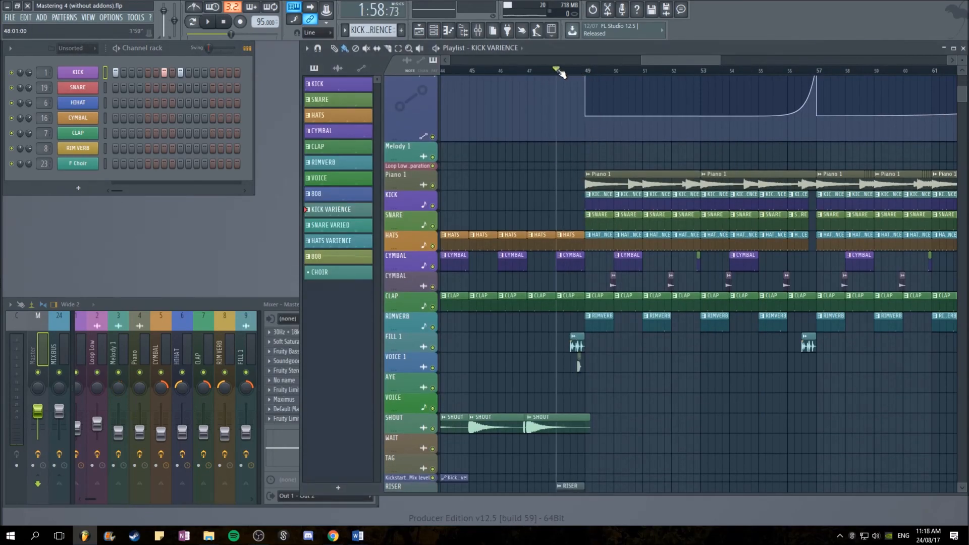
{"action": "key", "text": "space"}
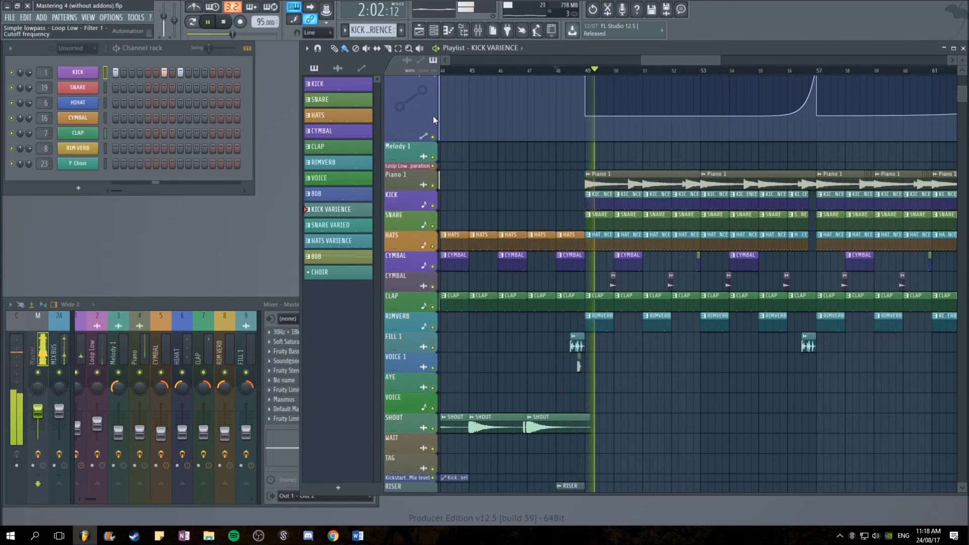
{"action": "scroll", "coordinate": [649, 216], "scroll_direction": "down", "scroll_amount": 3}
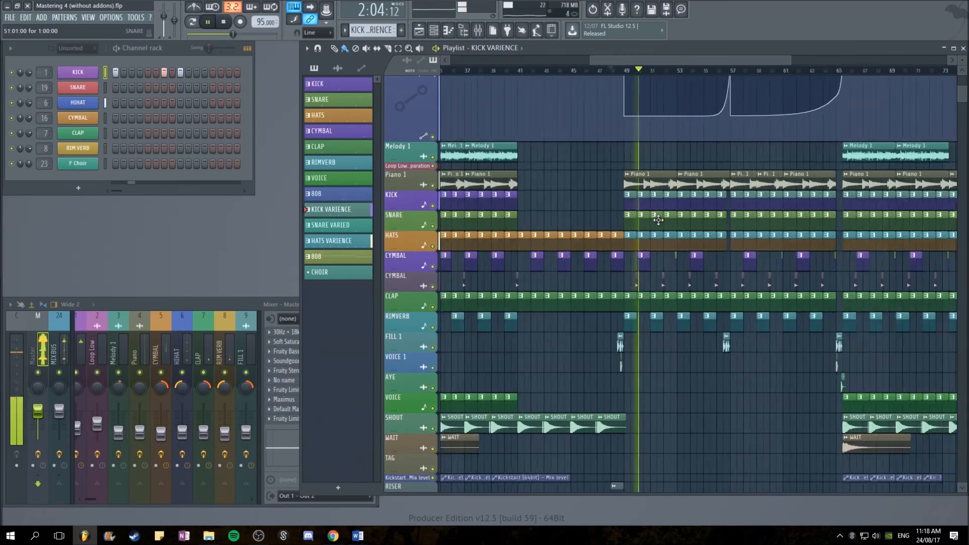
{"action": "scroll", "coordinate": [688, 216], "scroll_direction": "down", "scroll_amount": 5}
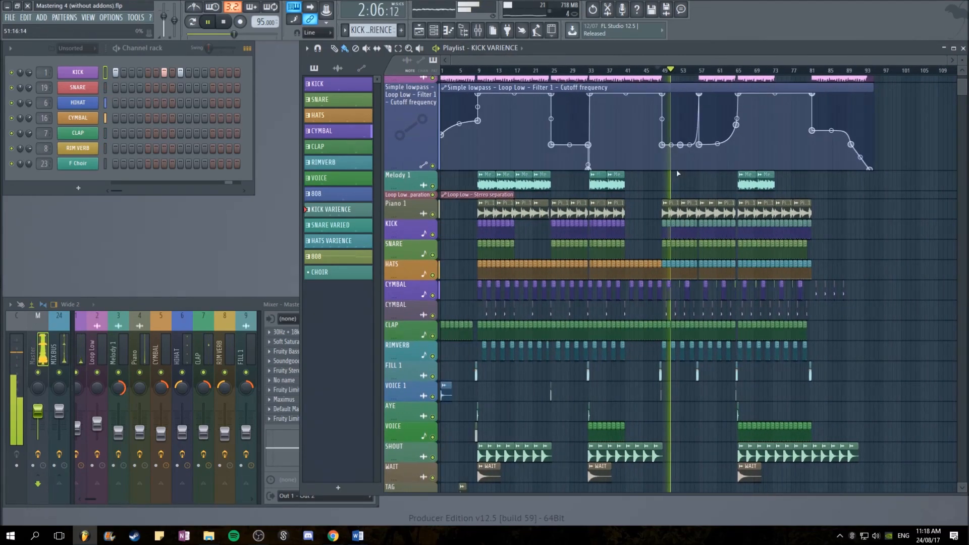